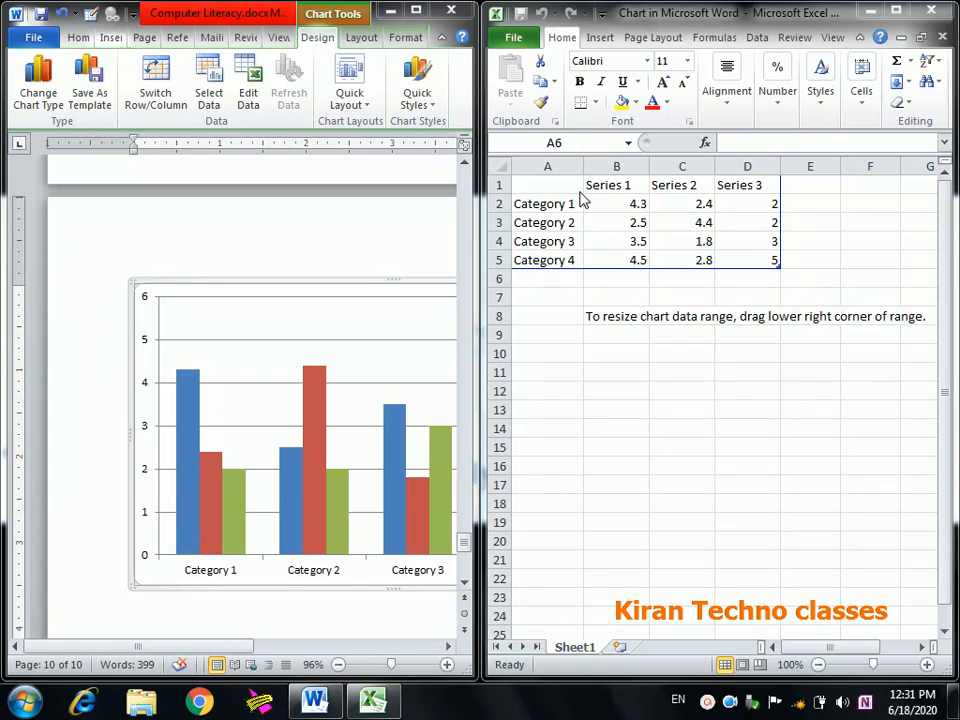
- Replace the four category labels in A2:A5 of the chart data sheet with 2017, 2018, 2019 and 2020
{"action": "left_click", "coordinate": [579, 192]}
{"action": "left_click", "coordinate": [557, 204]}
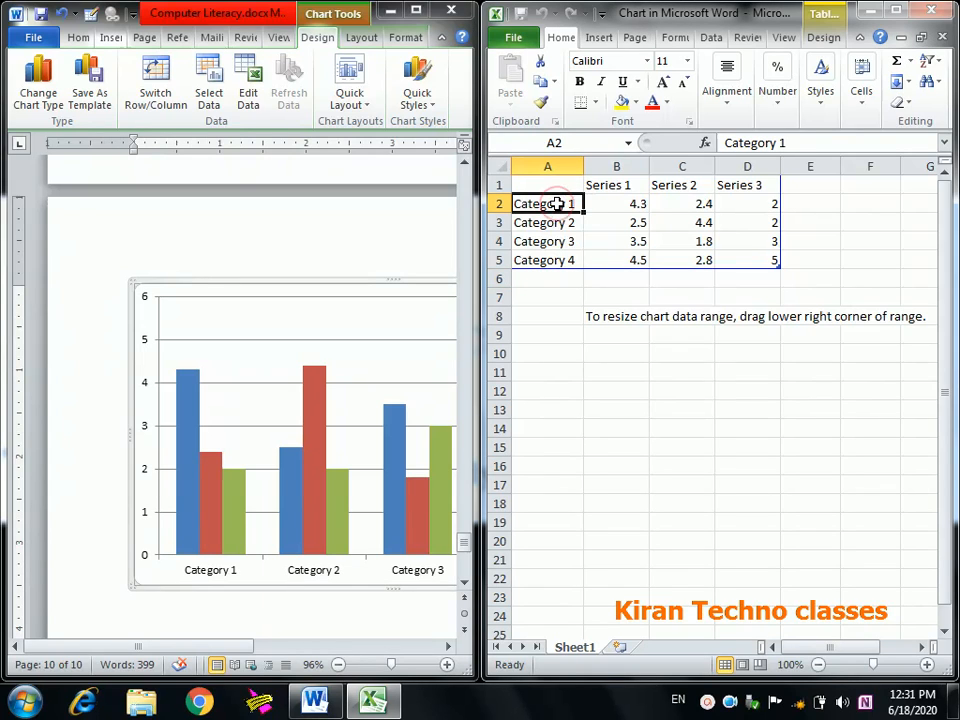
{"action": "type", "text": "2017"}
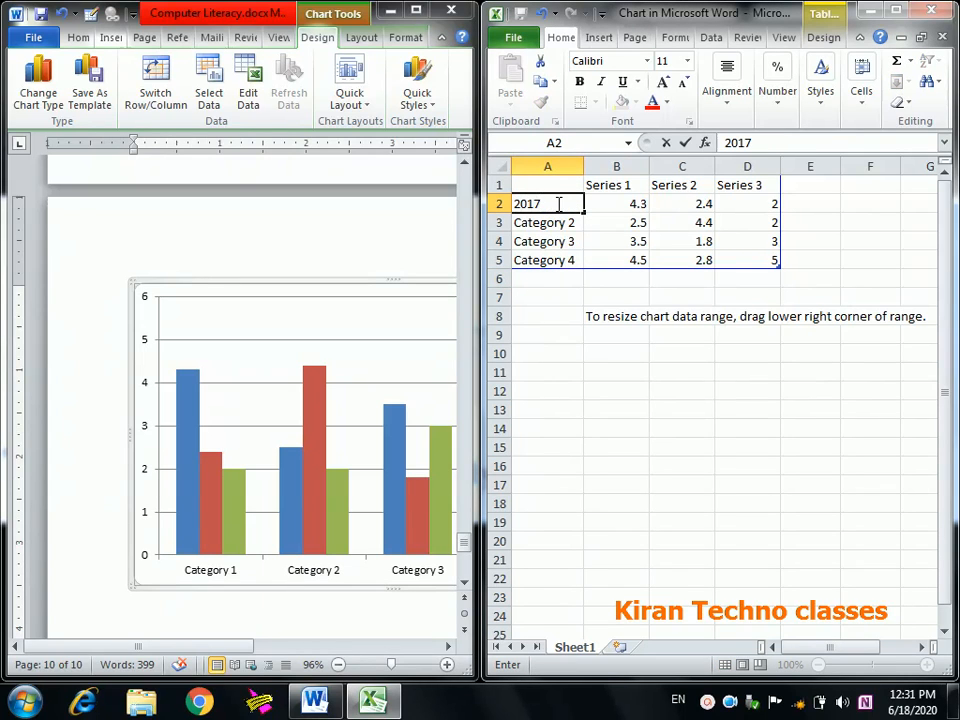
{"action": "key", "text": "Return"}
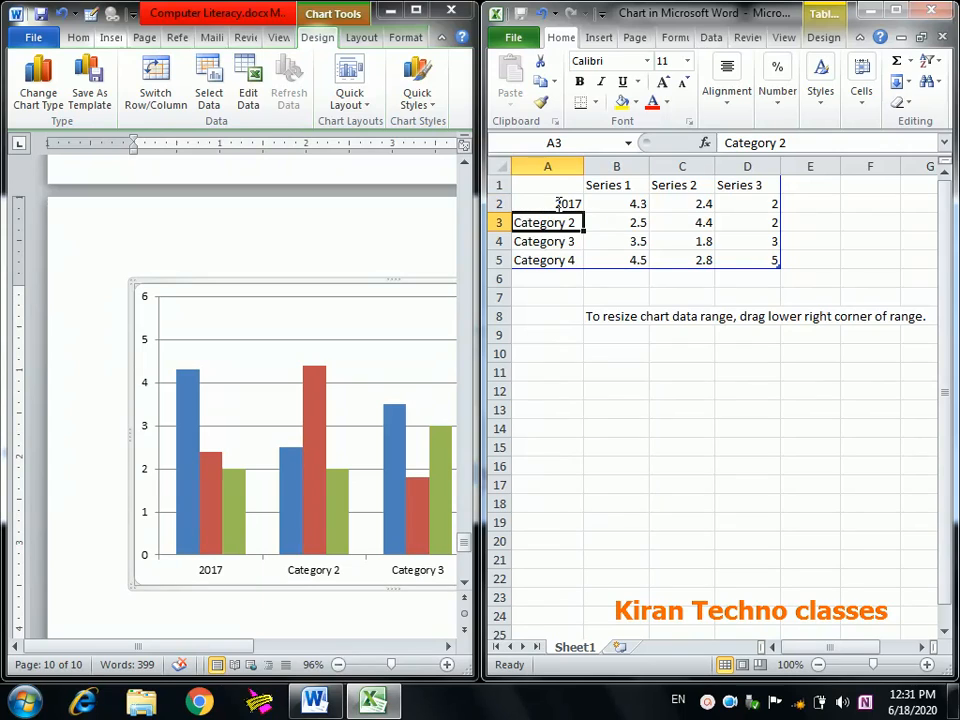
{"action": "type", "text": "2018"}
{"action": "key", "text": "Return"}
{"action": "type", "text": "2019"}
{"action": "key", "text": "Return"}
{"action": "type", "text": "201"}
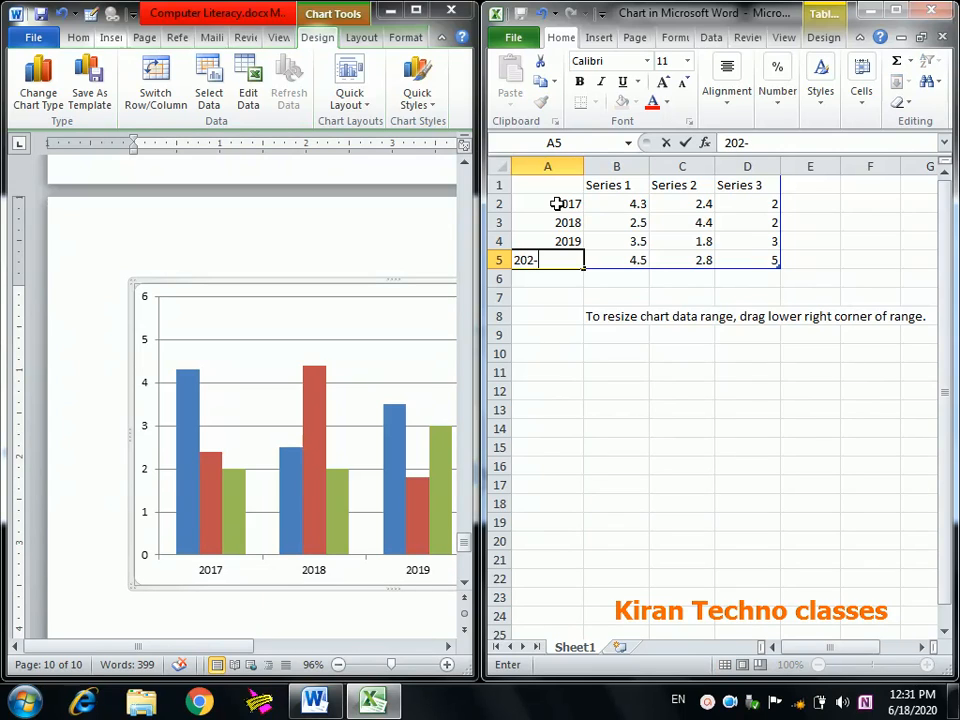
{"action": "type", "text": "0"}
{"action": "key", "text": "Return"}
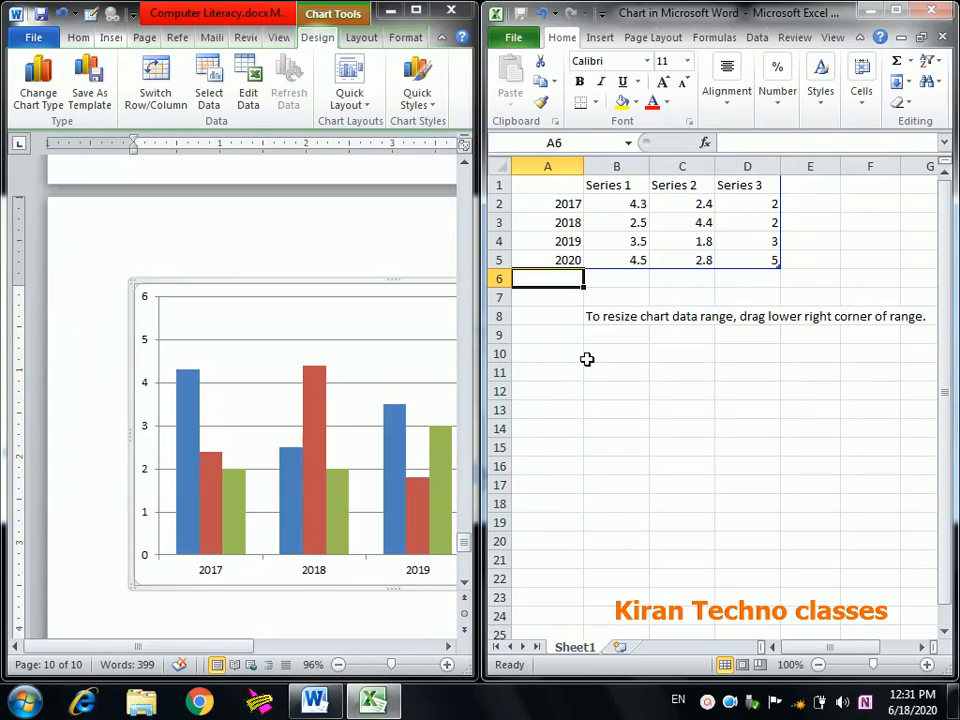
{"action": "left_click", "coordinate": [708, 700]}
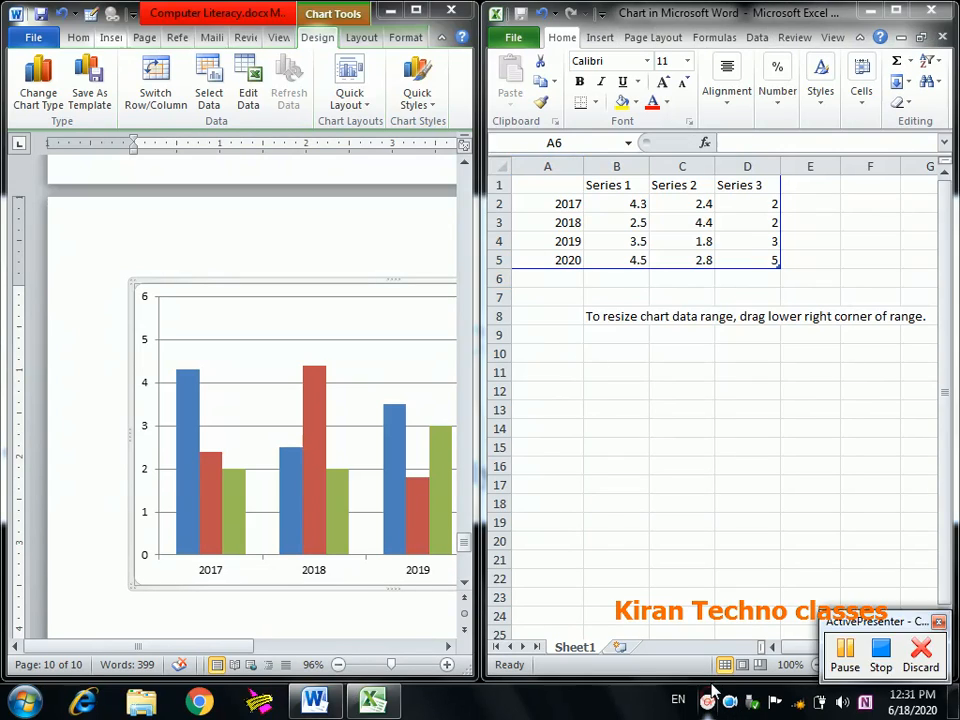
{"action": "left_click", "coordinate": [847, 668]}
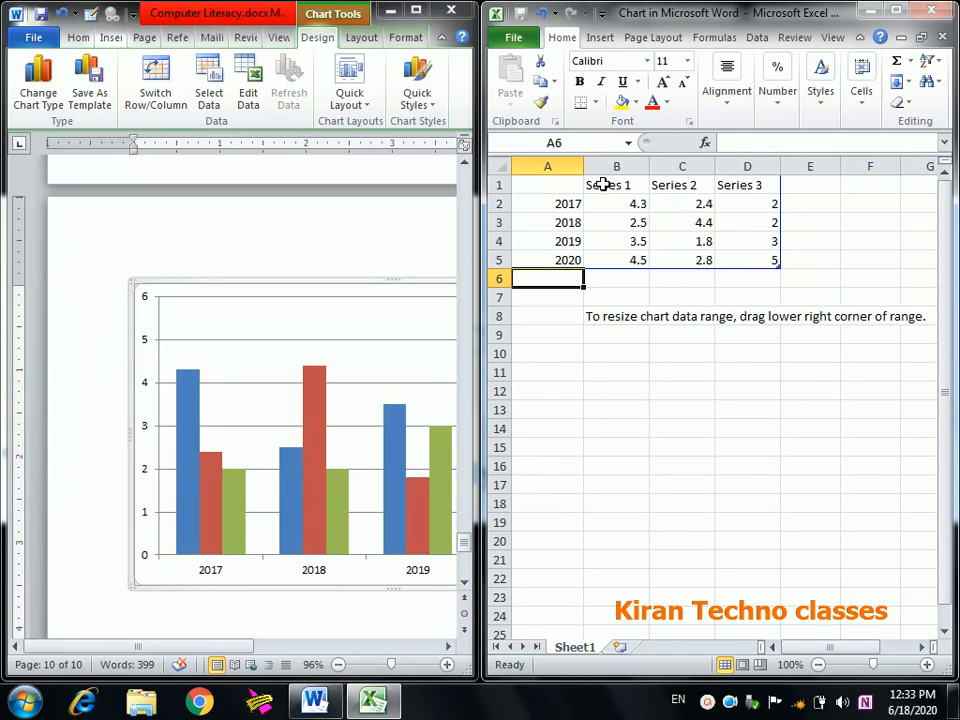
- Rename the three series headings in B1:D1 to abc, xyz and jkl
{"action": "left_click", "coordinate": [603, 186]}
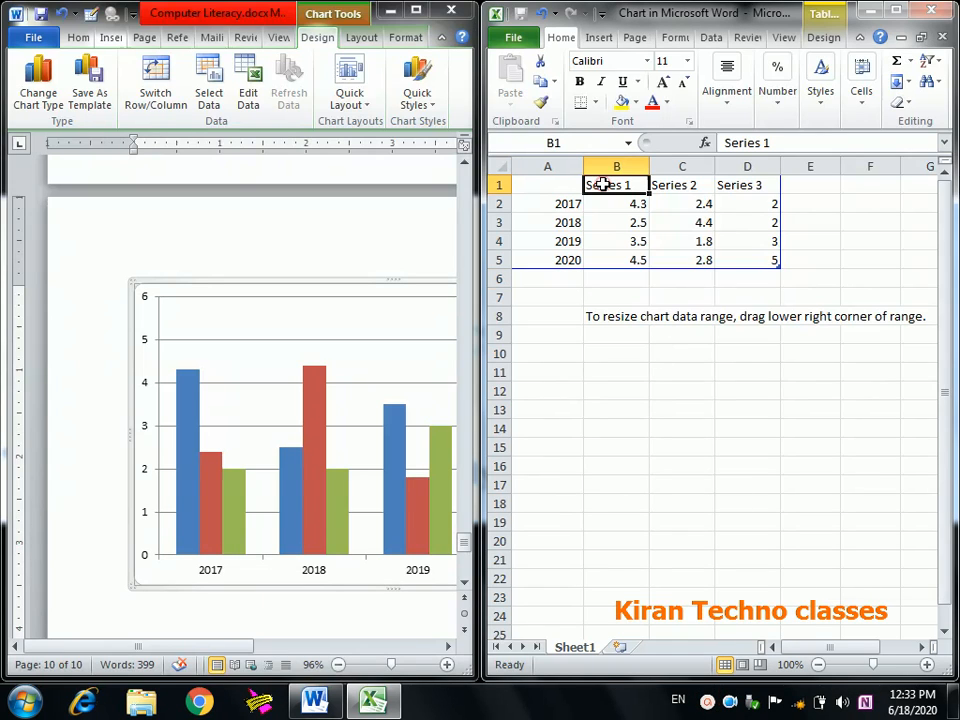
{"action": "type", "text": "abc"}
{"action": "key", "text": "Tab"}
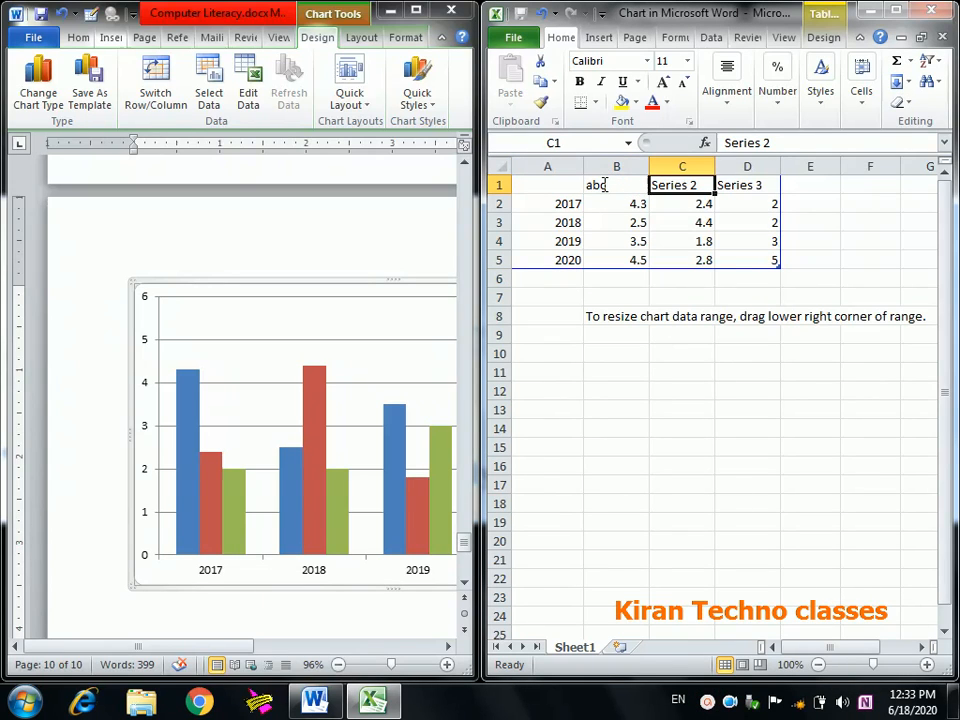
{"action": "type", "text": "xyz"}
{"action": "key", "text": "Tab"}
{"action": "type", "text": "jkl"}
- Enter the abc series values 78, 82, 67 and 80 for 2017 to 2020 in B2:B5
{"action": "left_click", "coordinate": [601, 202]}
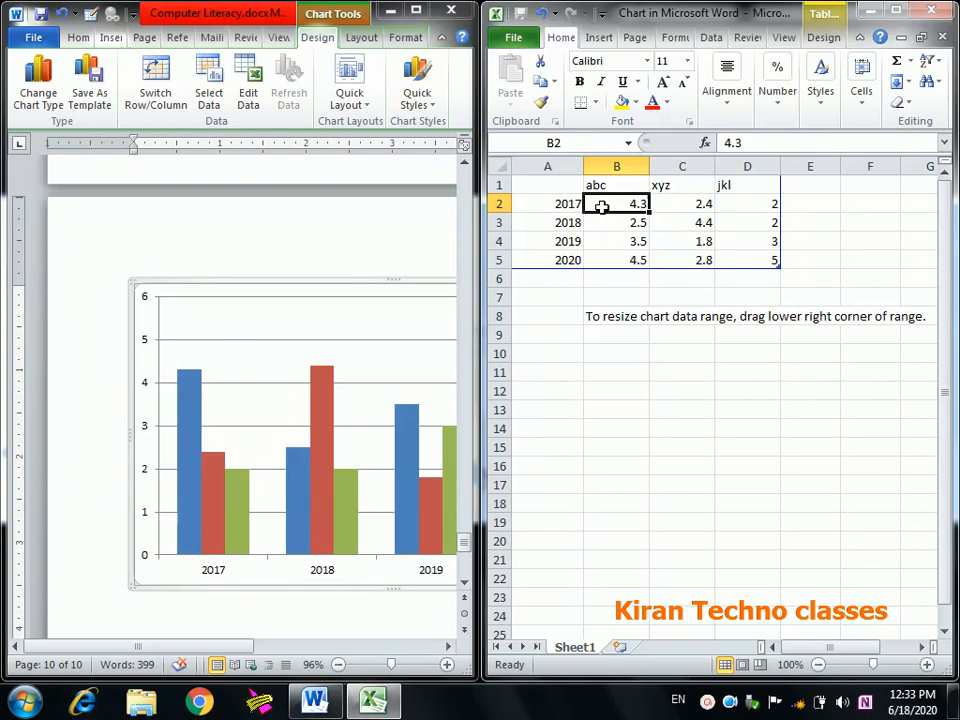
{"action": "left_click", "coordinate": [510, 404]}
{"action": "type", "text": "78"}
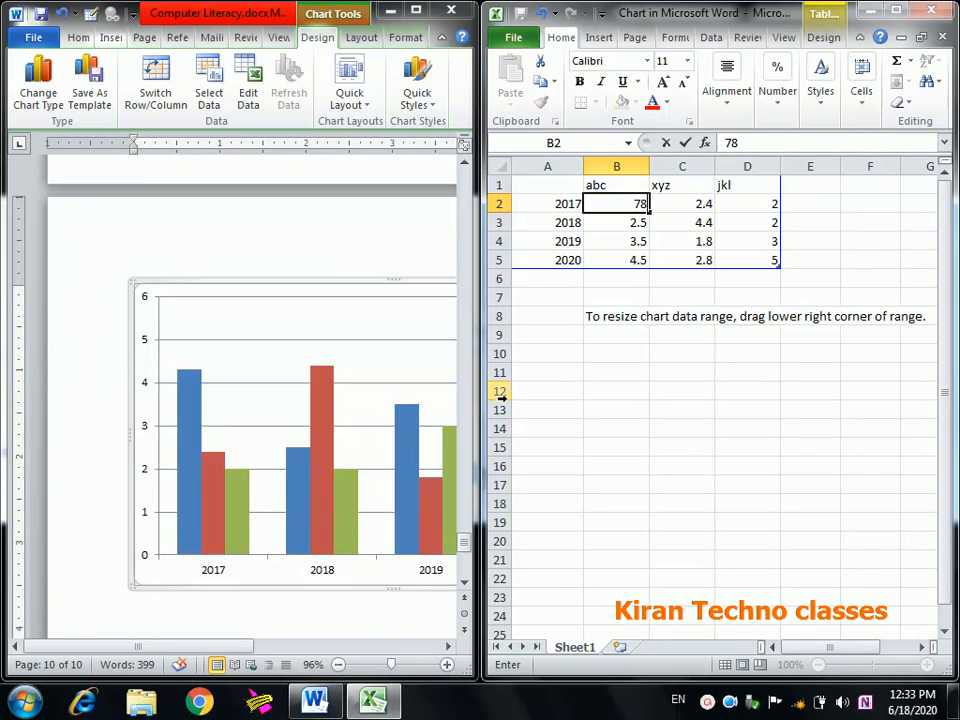
{"action": "key", "text": "Return"}
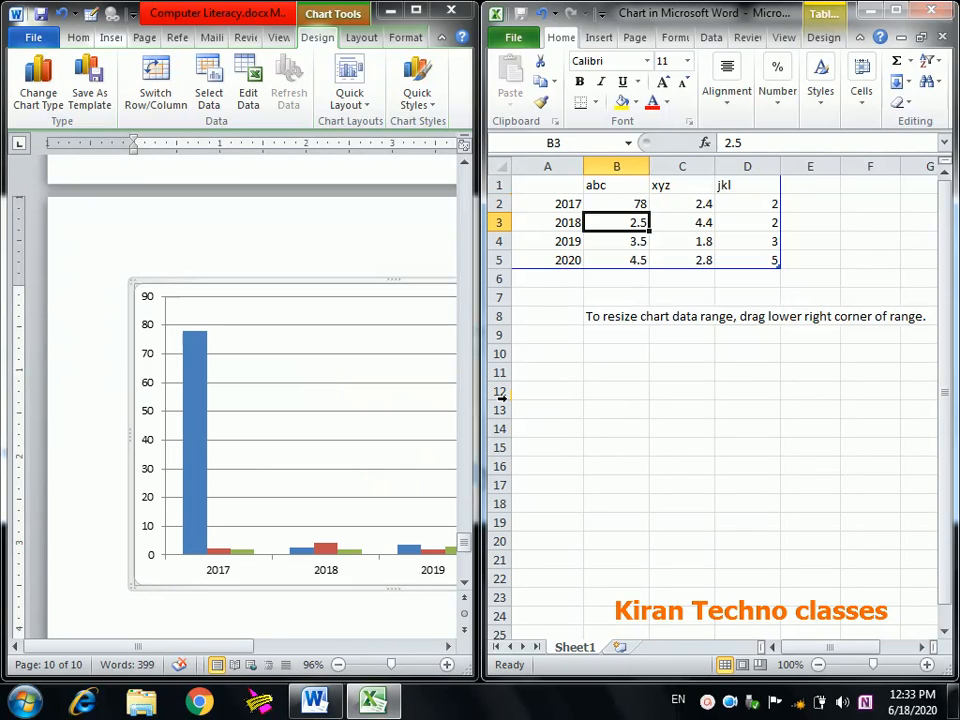
{"action": "type", "text": "82"}
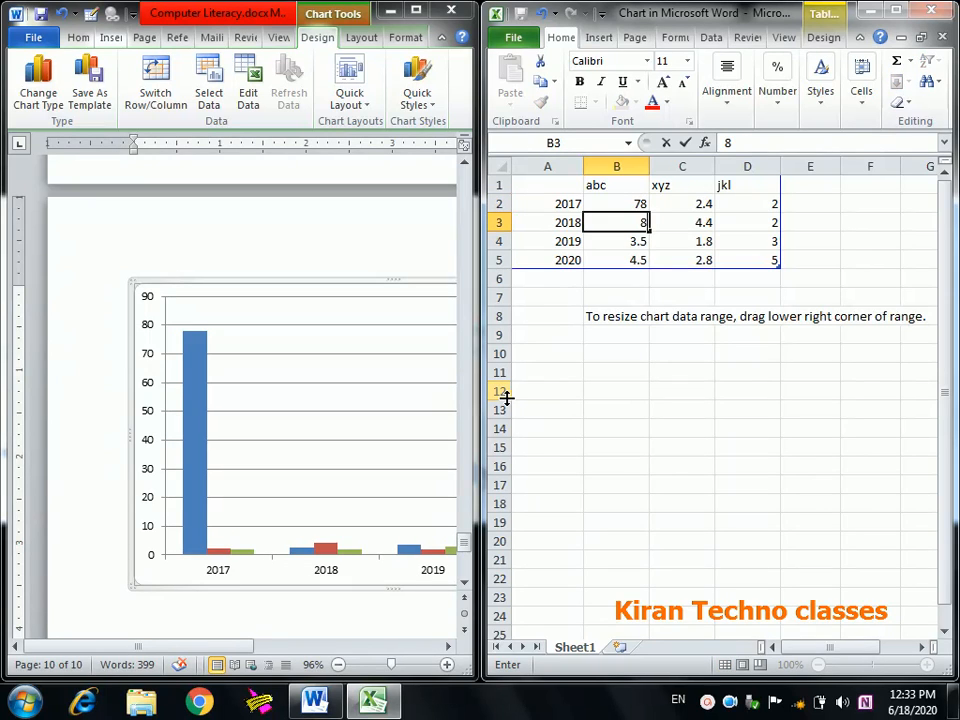
{"action": "key", "text": "Return"}
{"action": "type", "text": "67"}
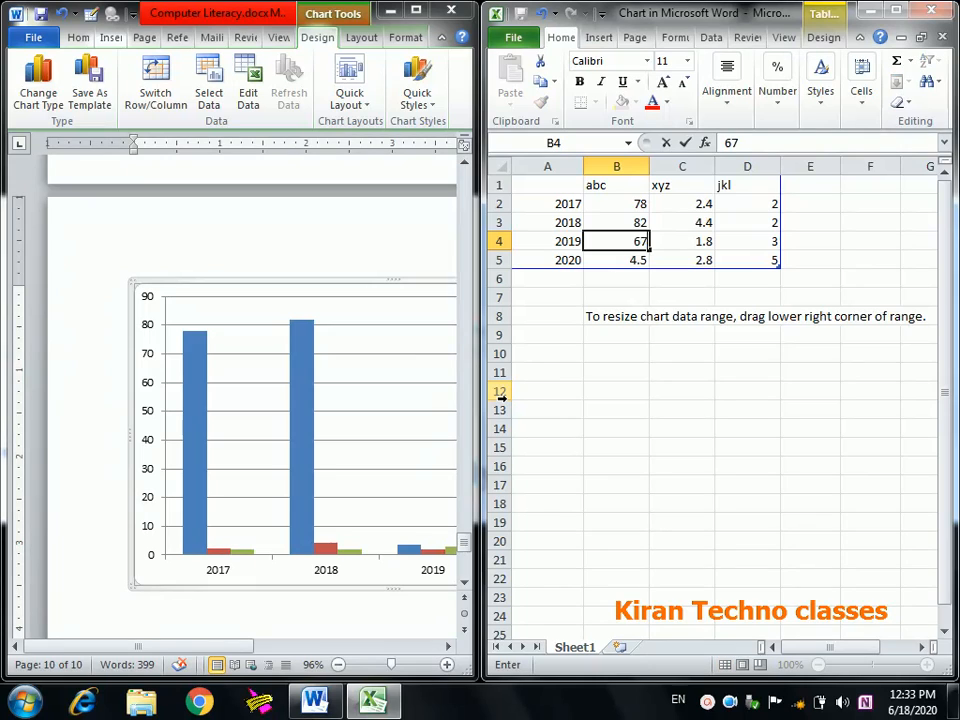
{"action": "key", "text": "Return"}
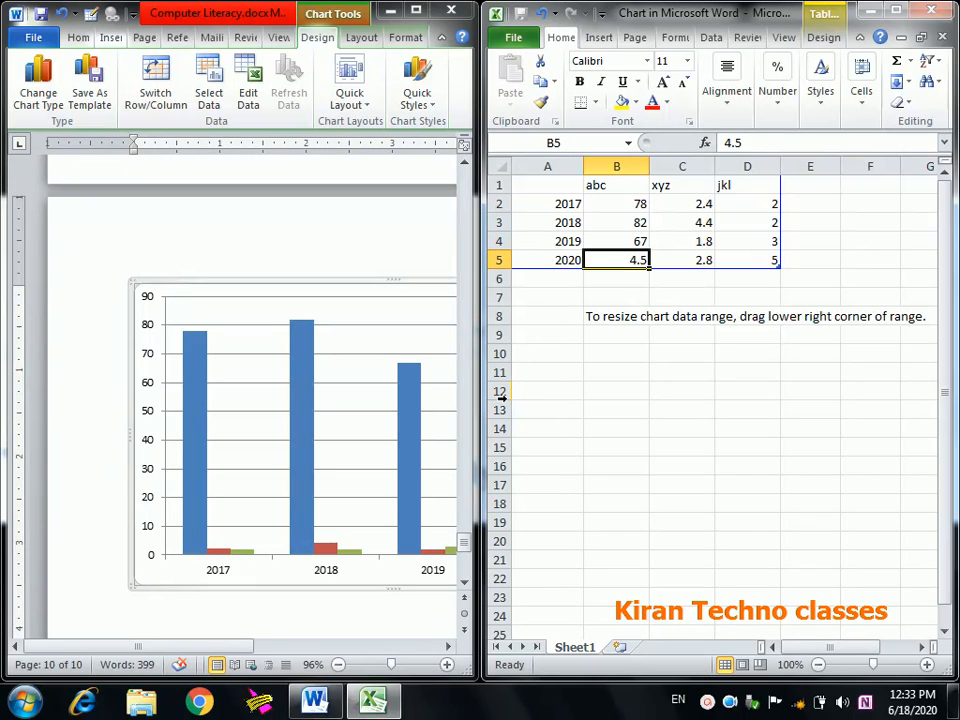
{"action": "type", "text": "80"}
{"action": "key", "text": "Return"}
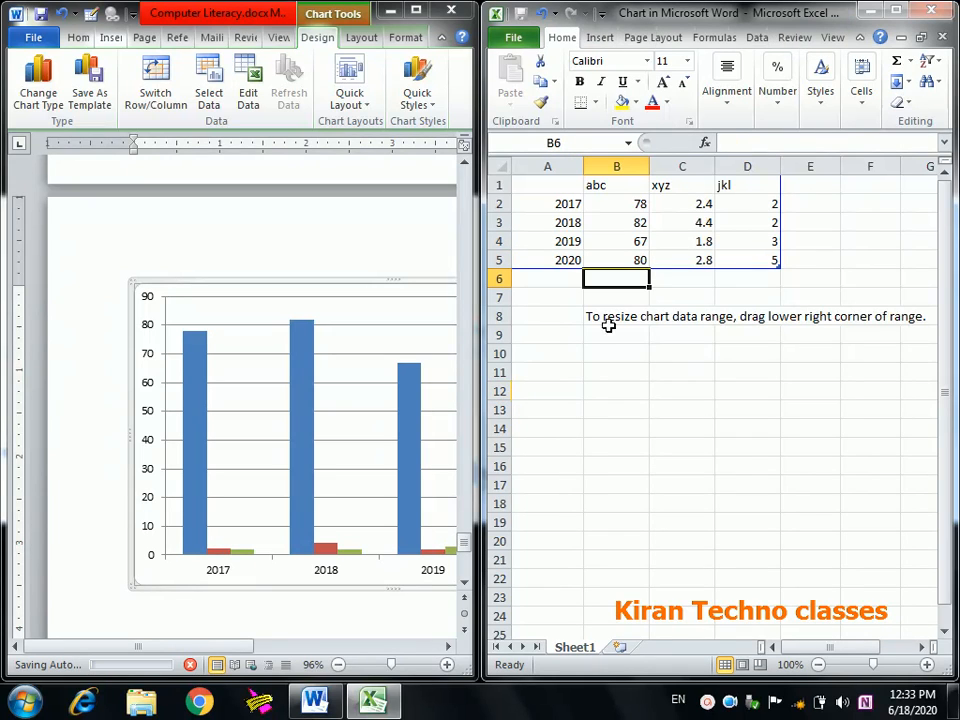
- Enter the xyz series values 89, 84, 83 and 82 for 2017 to 2020 in C2:C5
{"action": "left_click", "coordinate": [690, 201]}
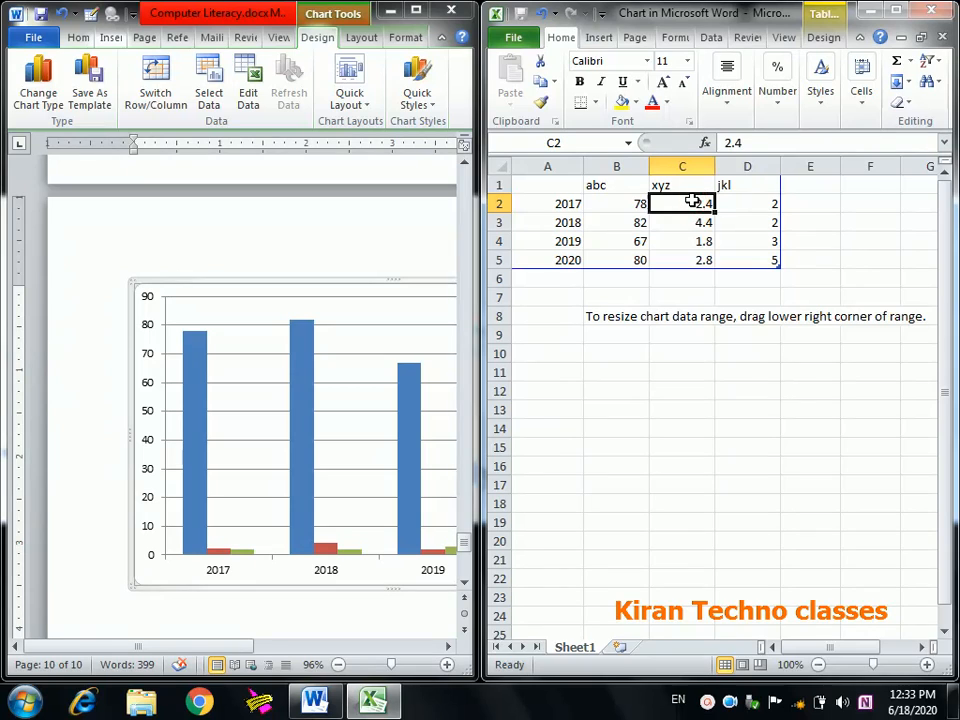
{"action": "type", "text": "89"}
{"action": "key", "text": "Return"}
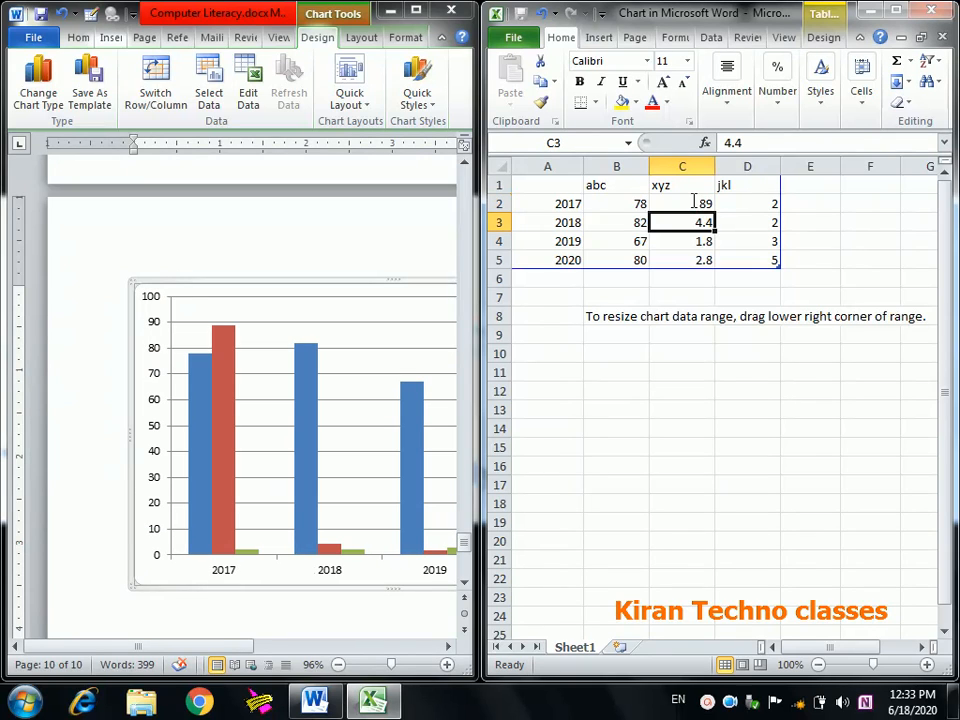
{"action": "type", "text": "8"}
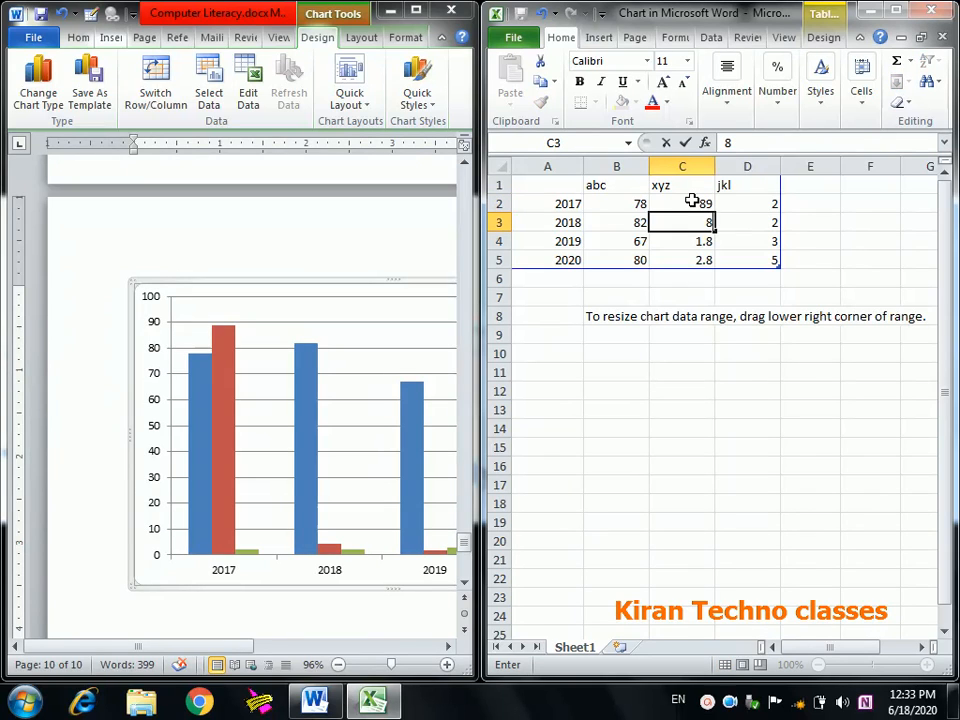
{"action": "type", "text": "4"}
{"action": "key", "text": "Return"}
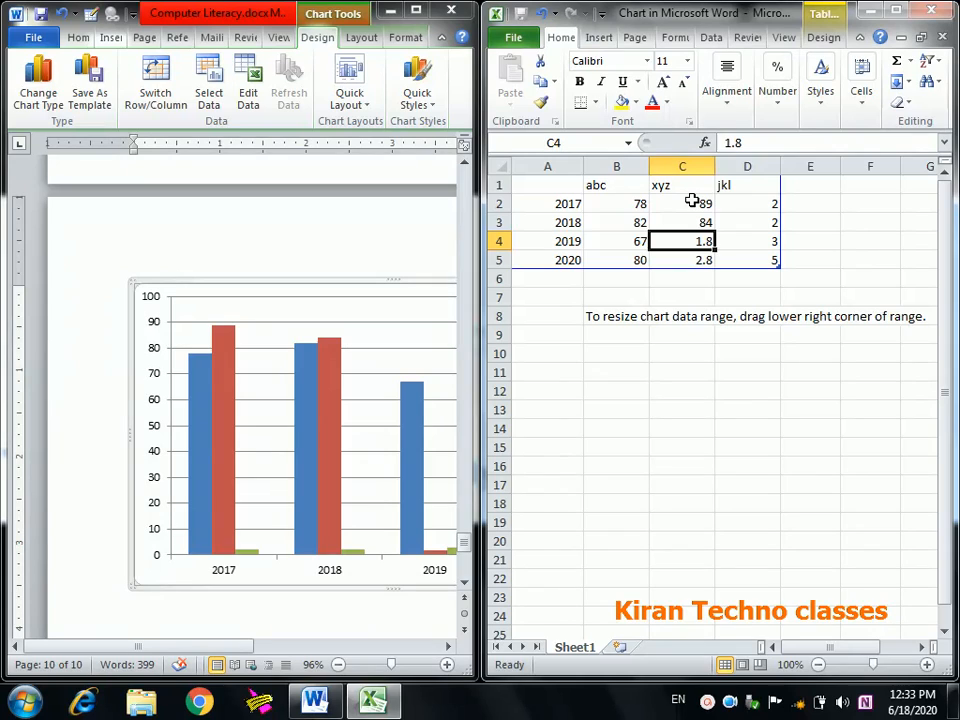
{"action": "type", "text": "8"}
{"action": "key", "text": "Return"}
{"action": "type", "text": "8"}
{"action": "key", "text": "Return"}
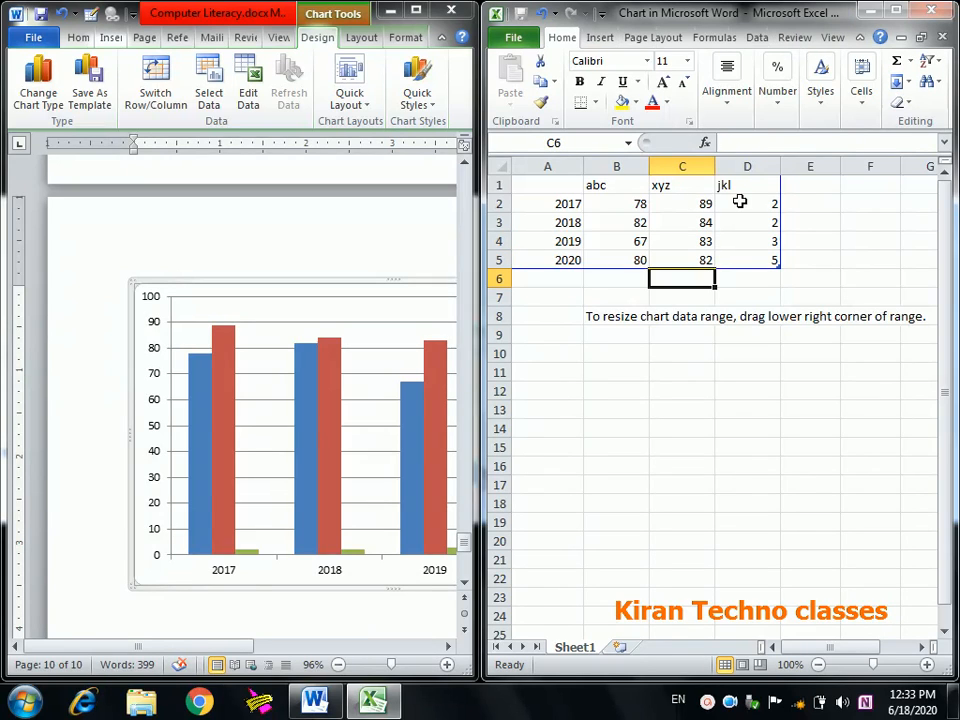
- Enter the jkl series values 65, 62, 61 and 71 in D2:D5 and close the Excel chart data workbook to return to Word
{"action": "left_click", "coordinate": [743, 204]}
{"action": "type", "text": "65"}
{"action": "key", "text": "Return"}
{"action": "type", "text": "62"}
{"action": "key", "text": "Return"}
{"action": "type", "text": "61"}
{"action": "key", "text": "Return"}
{"action": "type", "text": "71"}
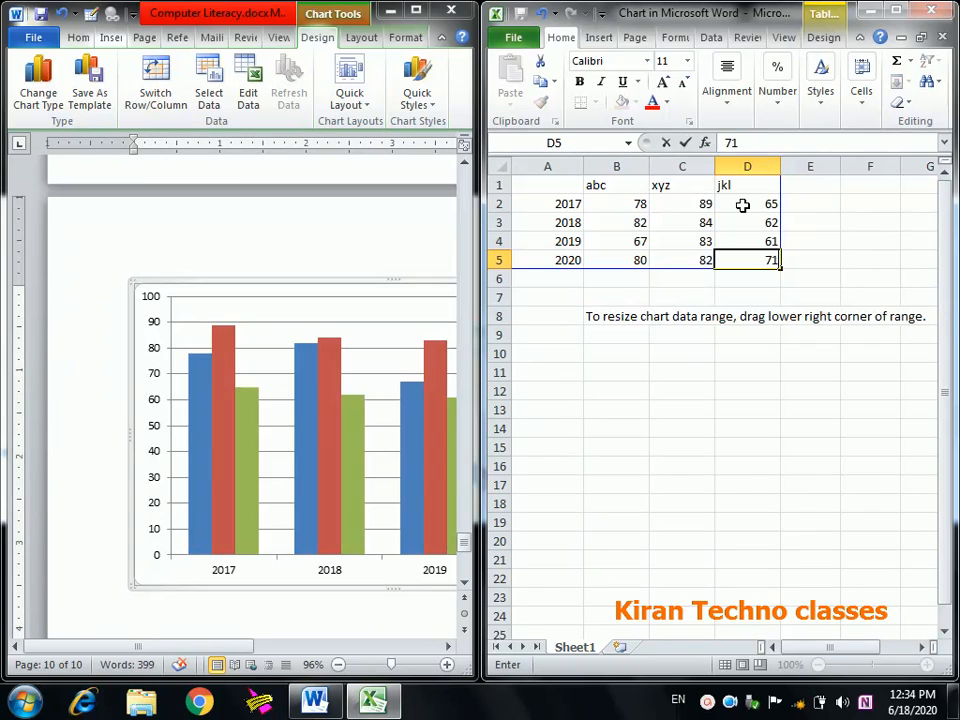
{"action": "key", "text": "Return"}
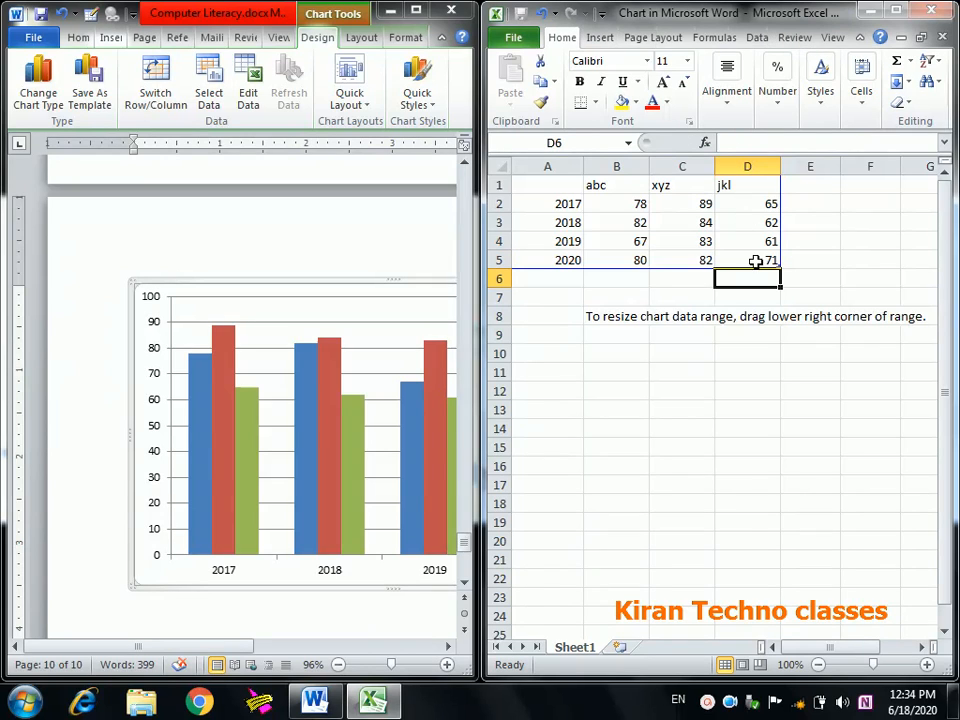
{"action": "left_click", "coordinate": [730, 223]}
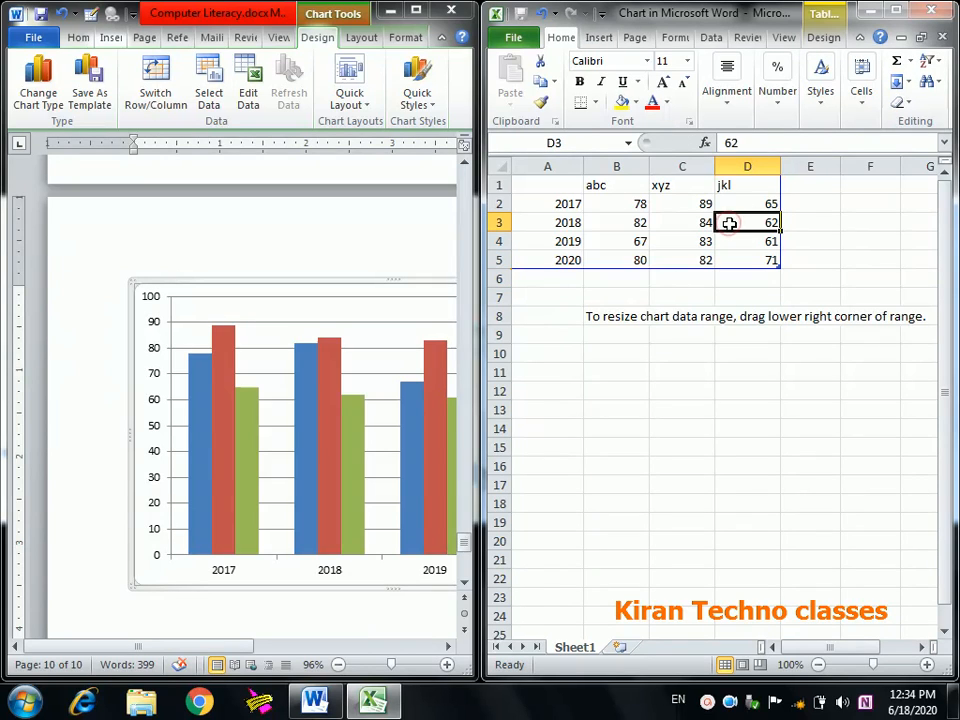
{"action": "left_click", "coordinate": [929, 10]}
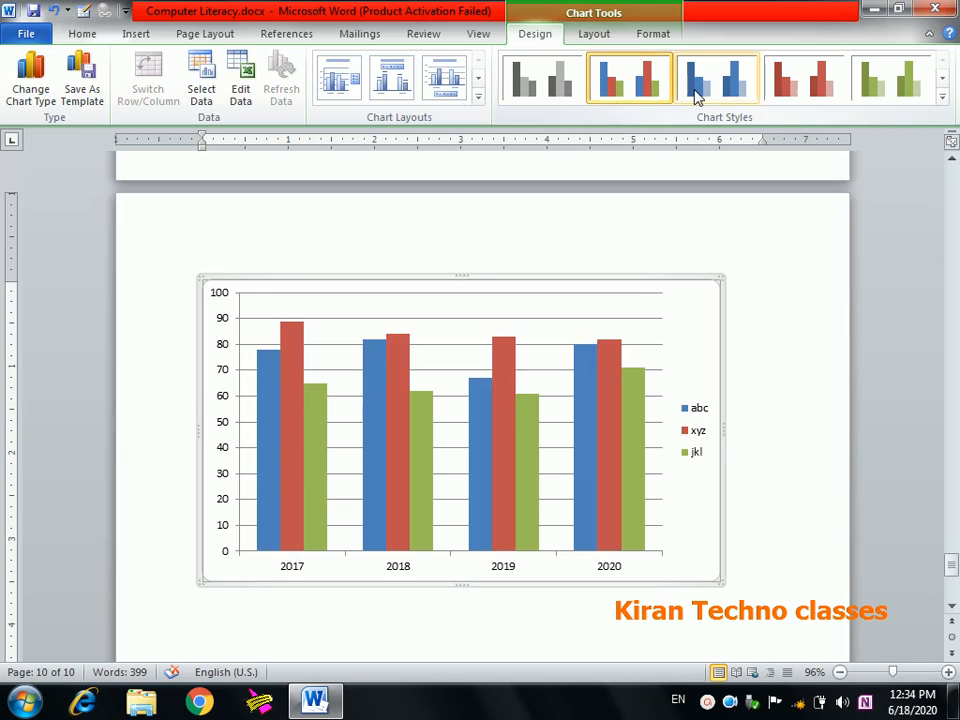
- Try the black-background multicolour chart style on the column chart, and restore the plain flat multicolour style
{"action": "left_click", "coordinate": [943, 95]}
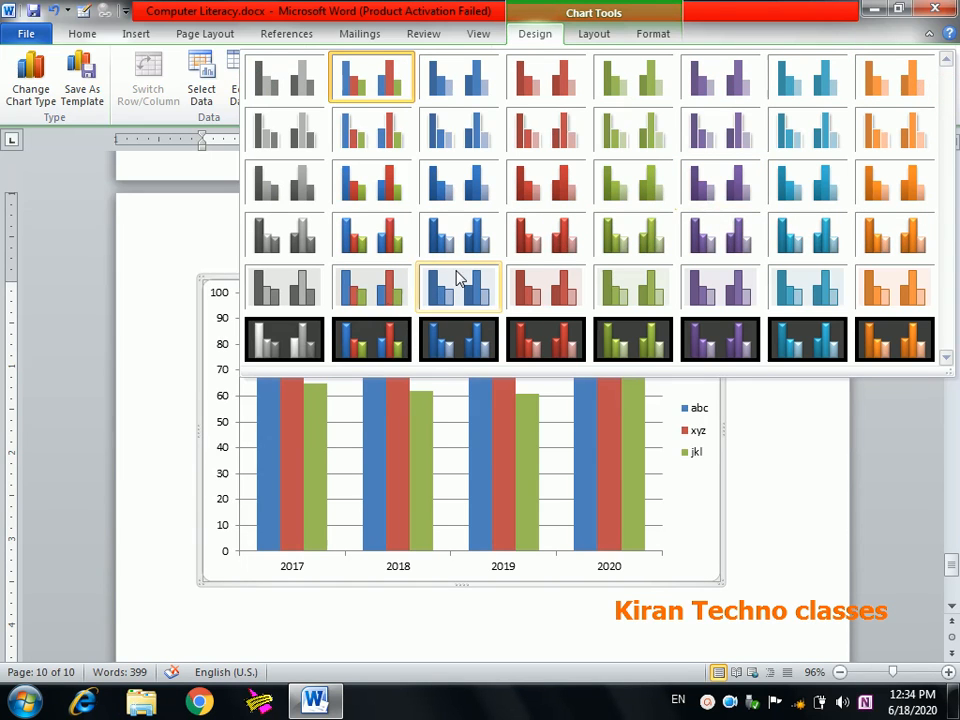
{"action": "left_click", "coordinate": [371, 338]}
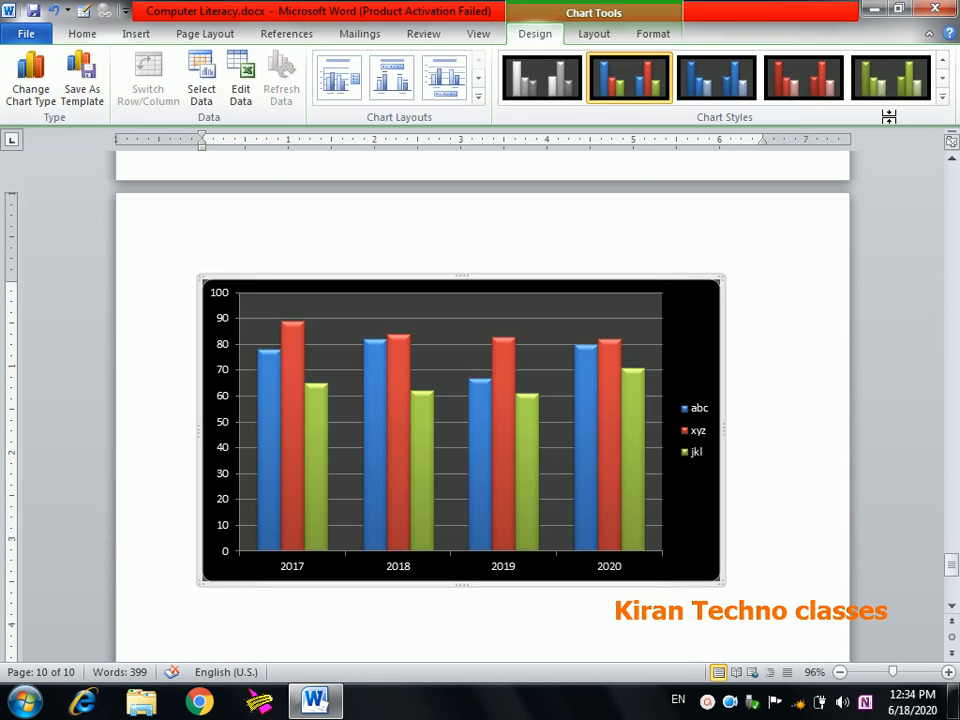
{"action": "left_click", "coordinate": [943, 95]}
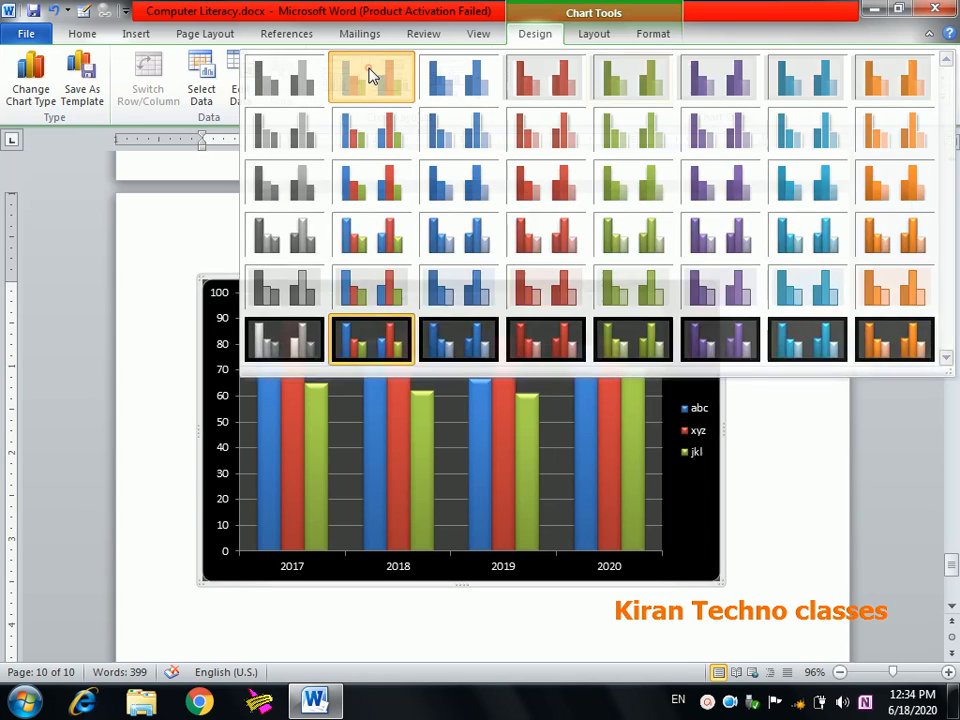
{"action": "left_click", "coordinate": [371, 76]}
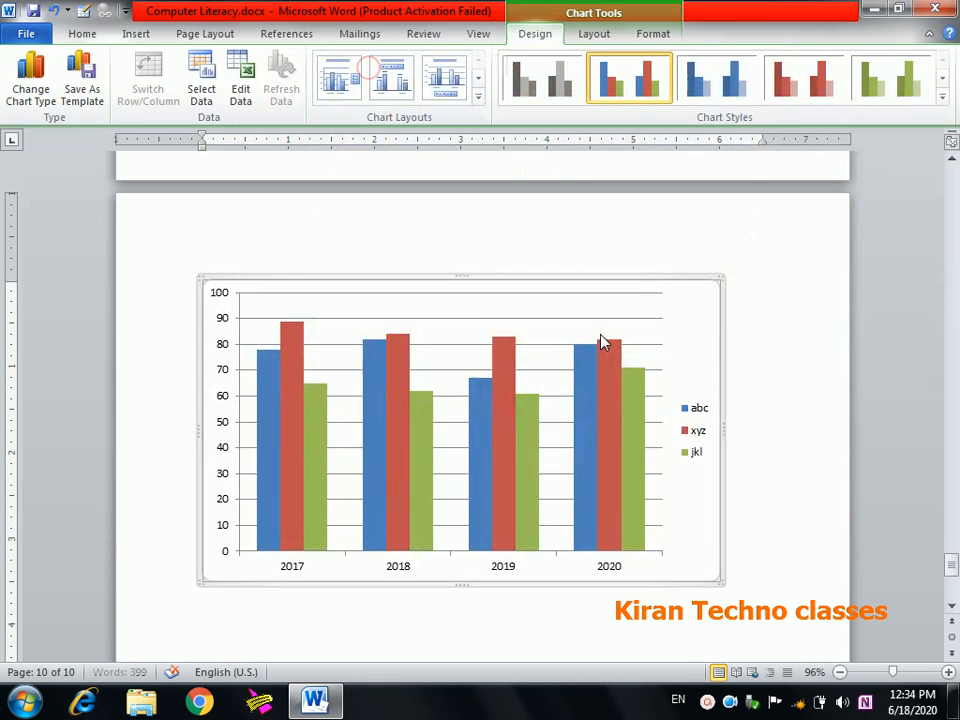
- Apply the first chart layout, with a title above and the legend beside the columns, and set the chart title to "Result"
{"action": "left_click", "coordinate": [478, 97]}
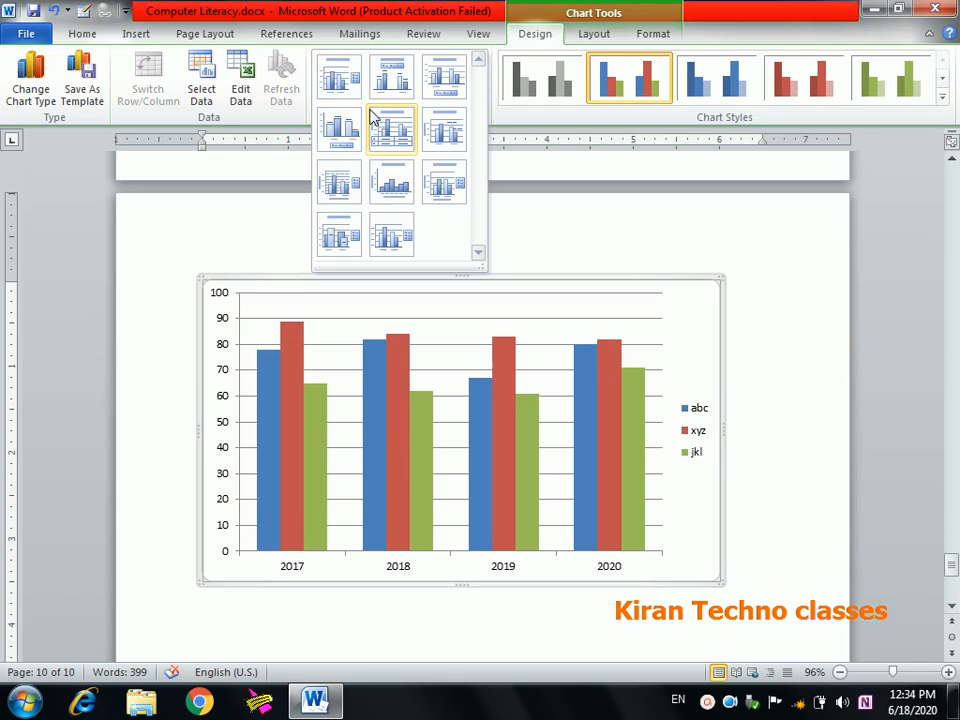
{"action": "left_click", "coordinate": [343, 90]}
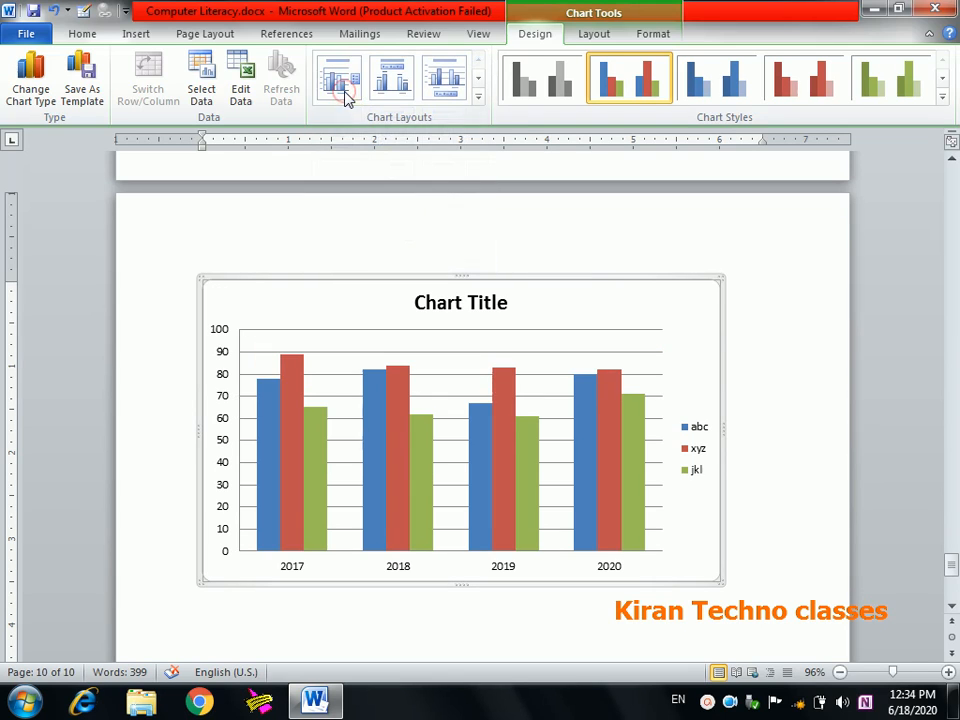
{"action": "left_click", "coordinate": [479, 302]}
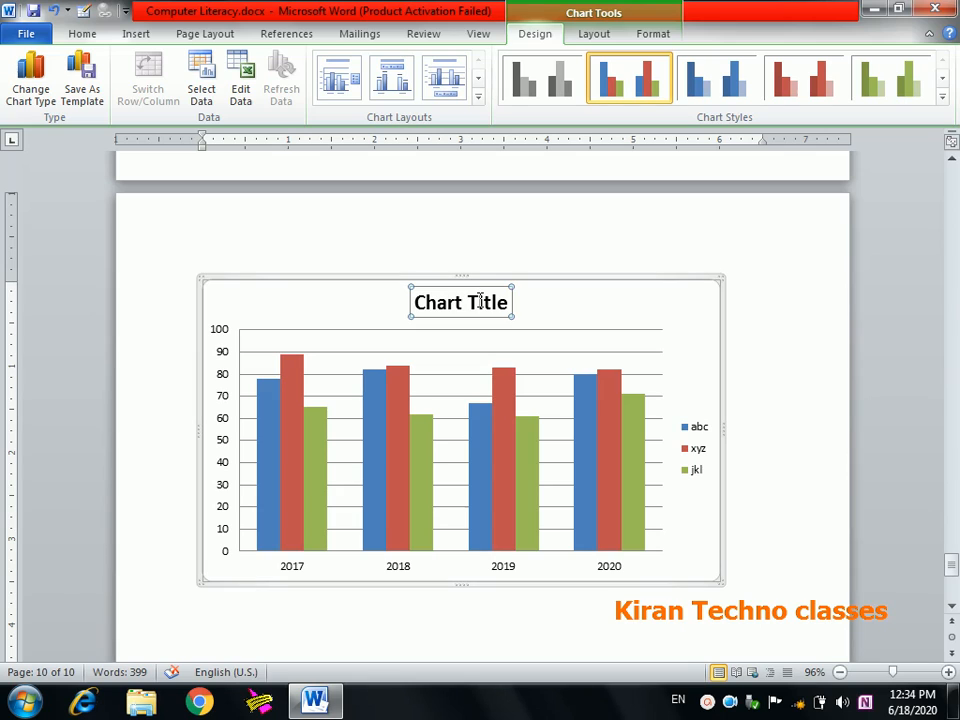
{"action": "triple_click", "coordinate": [479, 302]}
{"action": "type", "text": "Result"}
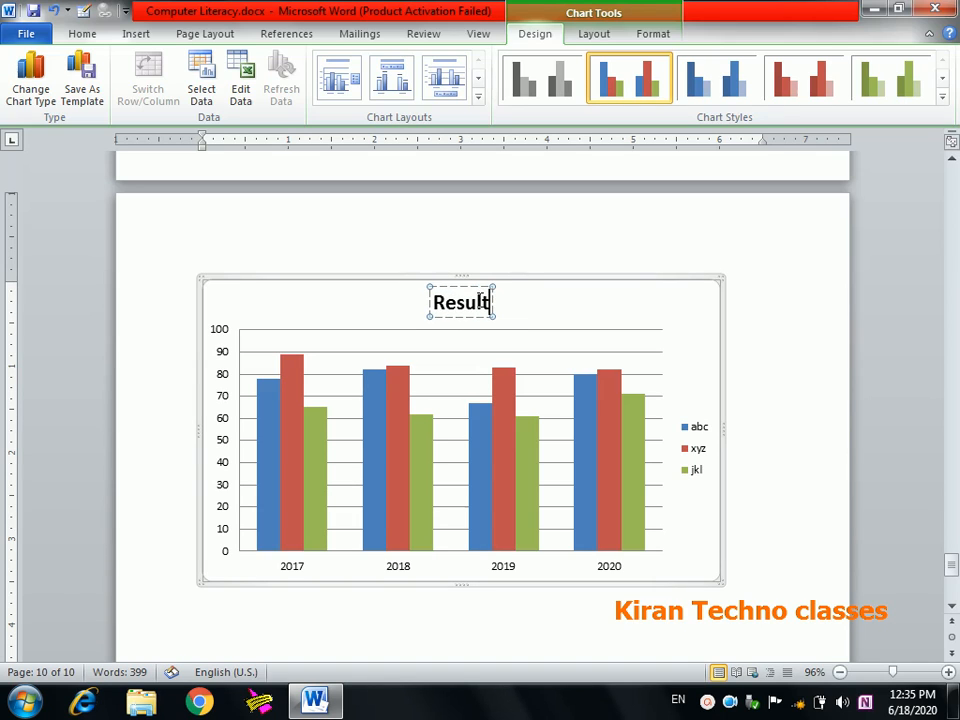
{"action": "left_click", "coordinate": [705, 336]}
{"action": "left_click", "coordinate": [458, 300]}
{"action": "left_click", "coordinate": [378, 302]}
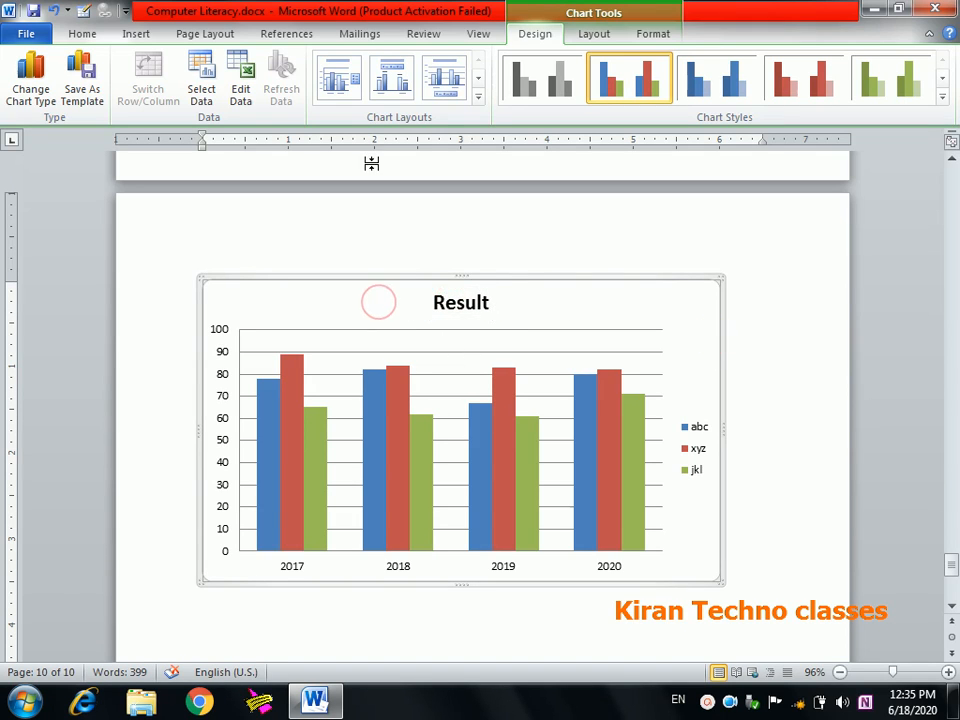
- Apply the second chart layout, with the legend under the title and data labels above the columns
{"action": "left_click", "coordinate": [478, 97]}
{"action": "left_click", "coordinate": [396, 84]}
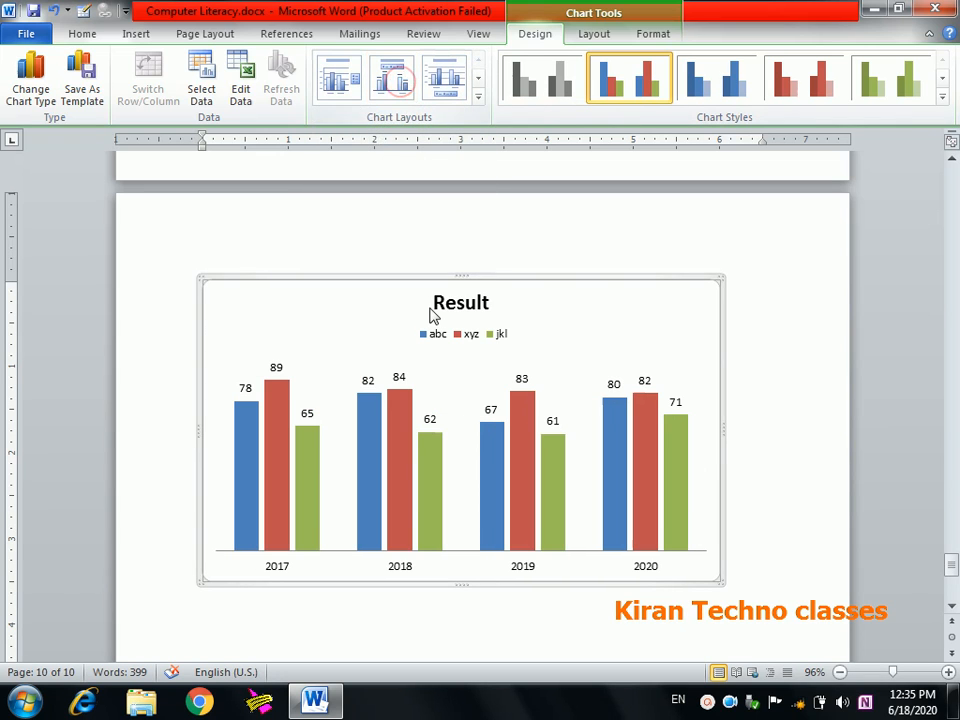
- Try chart Layout 3 and Layout 4 on the column chart
{"action": "left_click", "coordinate": [478, 97]}
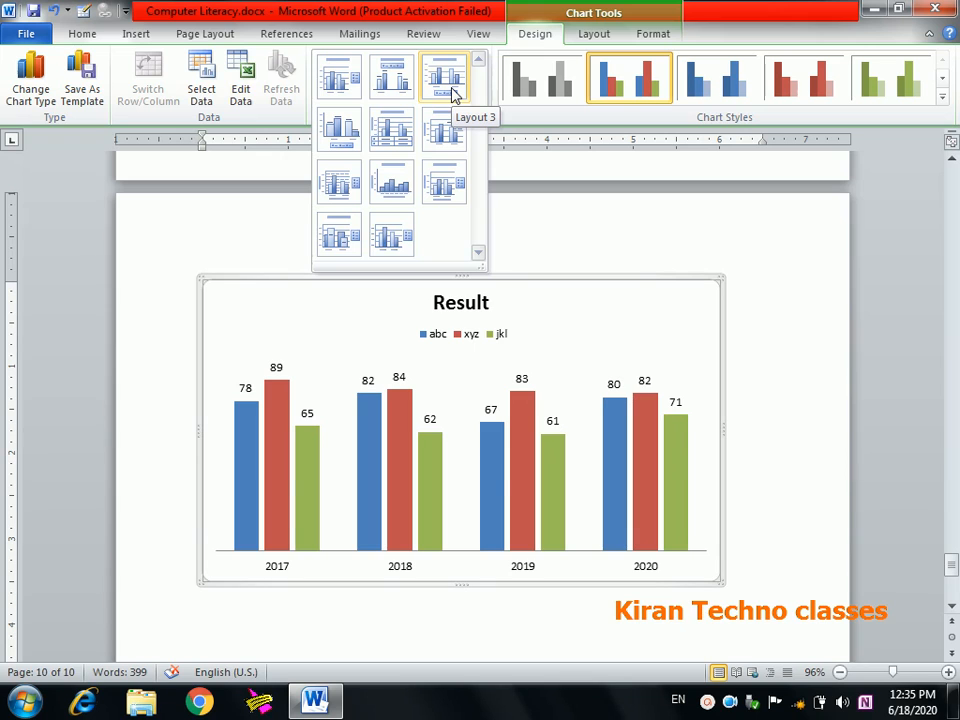
{"action": "left_click", "coordinate": [452, 93]}
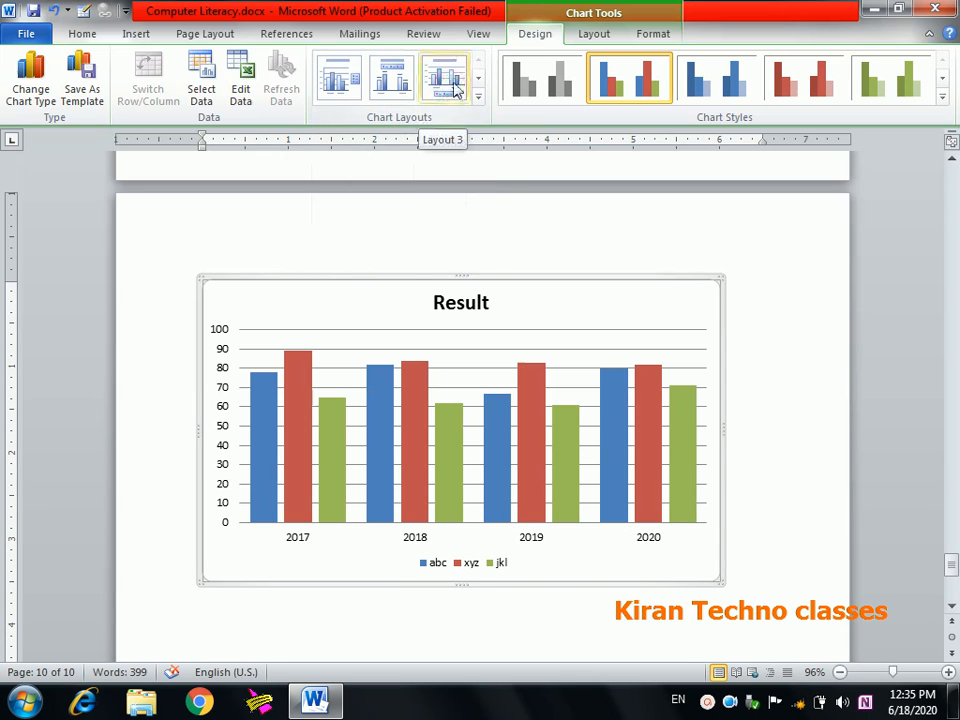
{"action": "left_click", "coordinate": [477, 95]}
{"action": "left_click", "coordinate": [317, 143]}
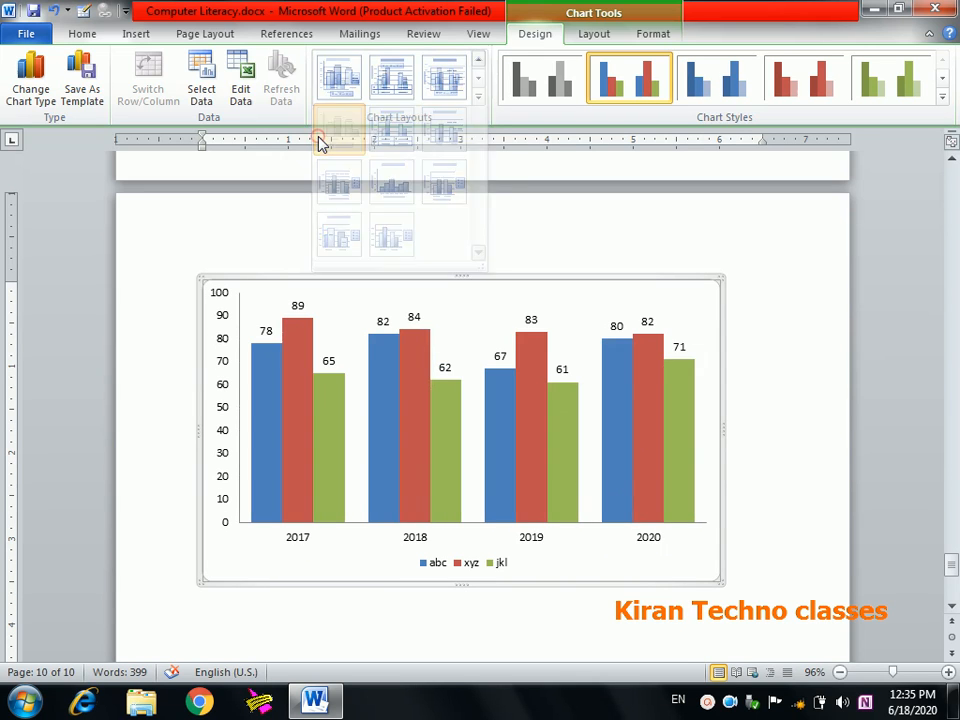
- Apply chart Layout 1 to the column chart, with a title above and the legend beside the columns
{"action": "left_click", "coordinate": [477, 97]}
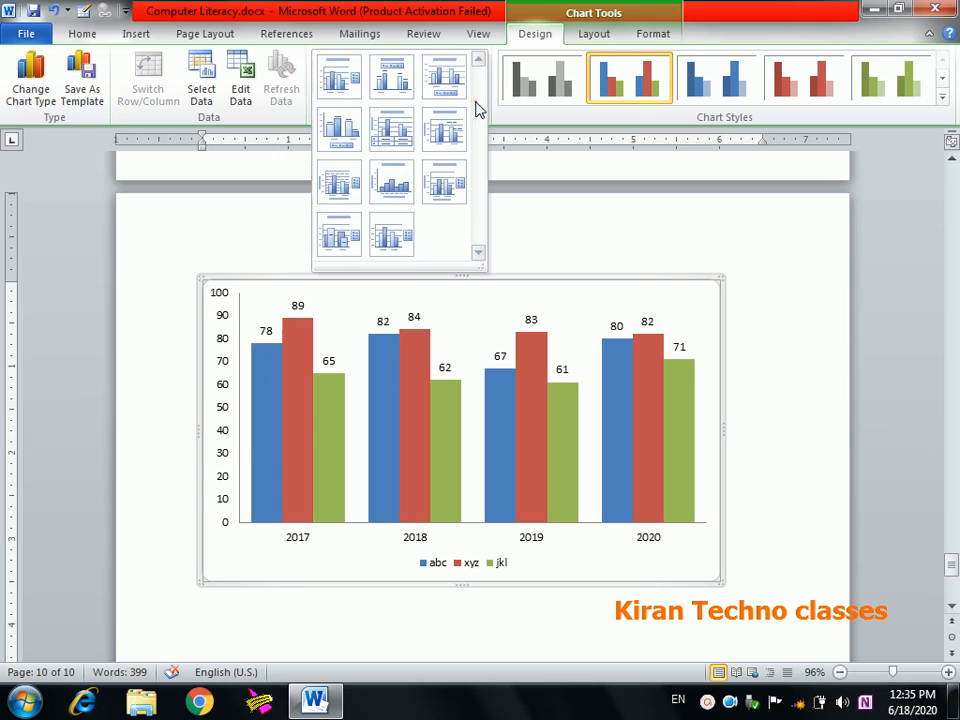
{"action": "left_click", "coordinate": [307, 60]}
{"action": "left_click", "coordinate": [477, 97]}
{"action": "left_click", "coordinate": [352, 88]}
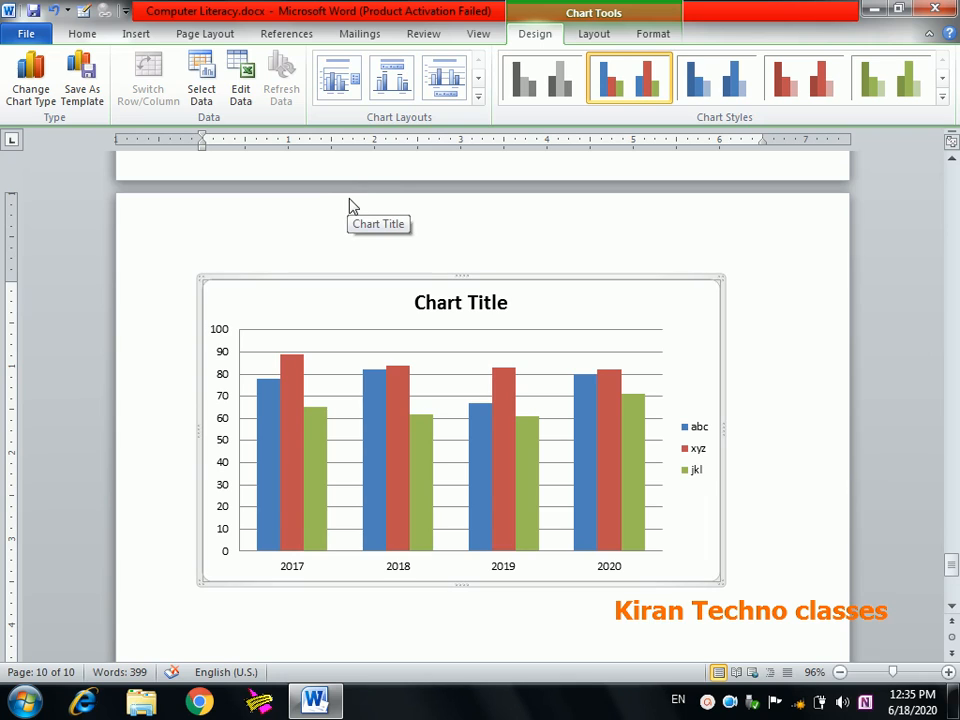
- Try the Centered Overlay Title and None options for the chart title, and restore the Above Chart placement
{"action": "left_click", "coordinate": [584, 36]}
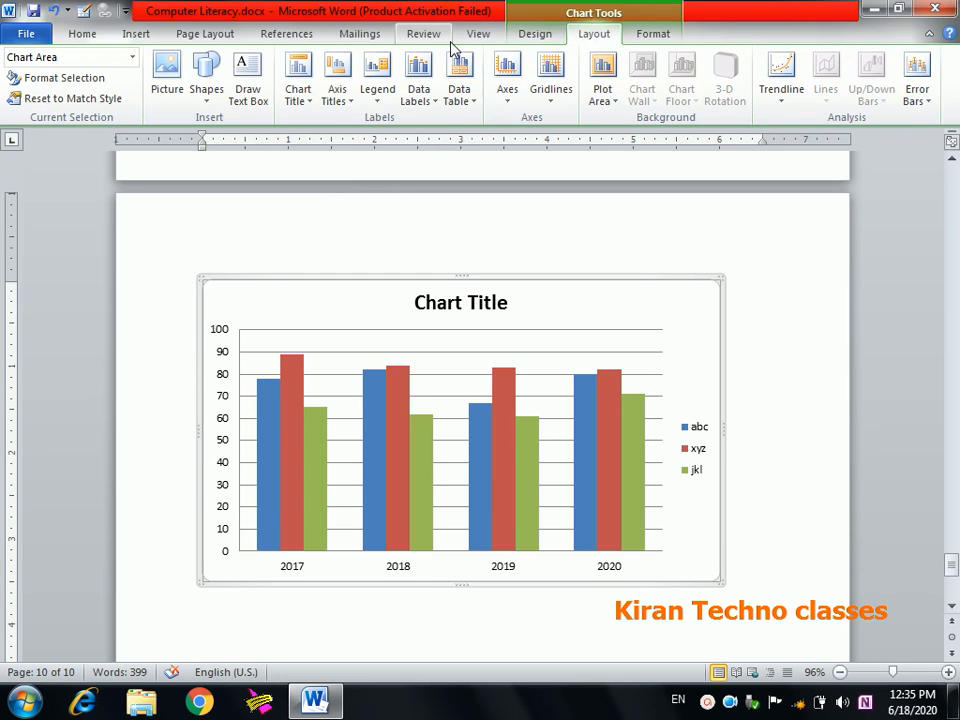
{"action": "left_click", "coordinate": [312, 99]}
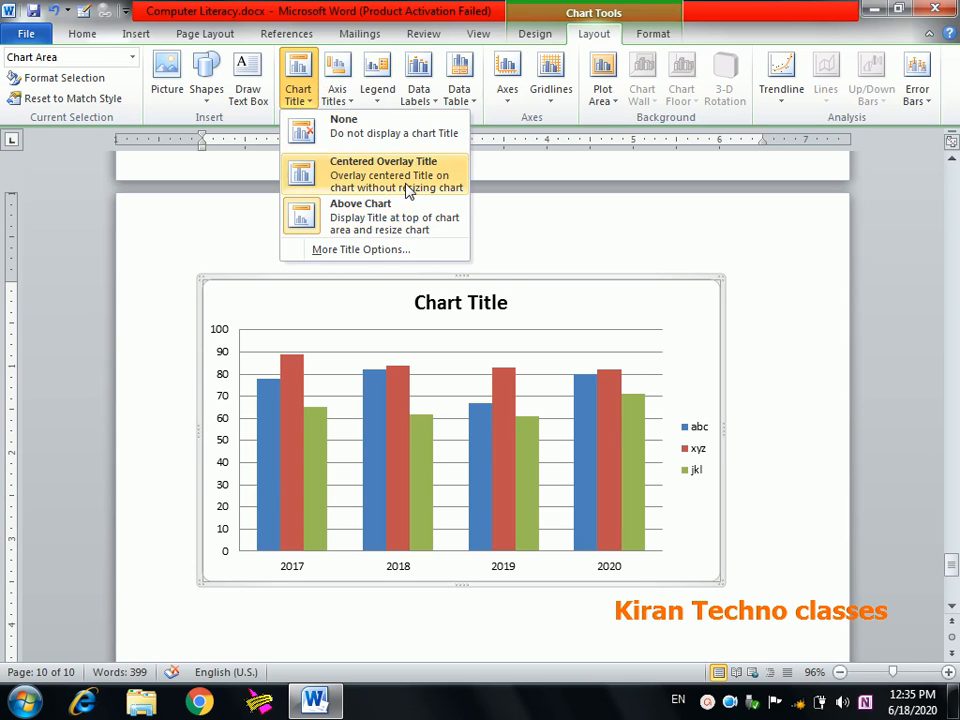
{"action": "left_click", "coordinate": [441, 187]}
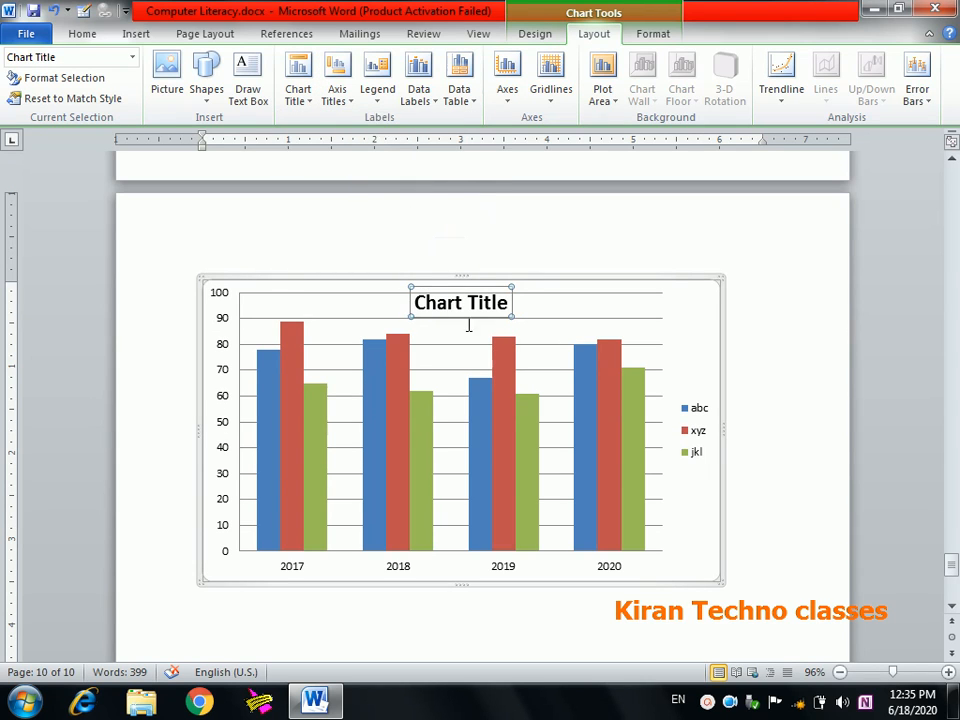
{"action": "left_click", "coordinate": [299, 100]}
{"action": "left_click", "coordinate": [322, 135]}
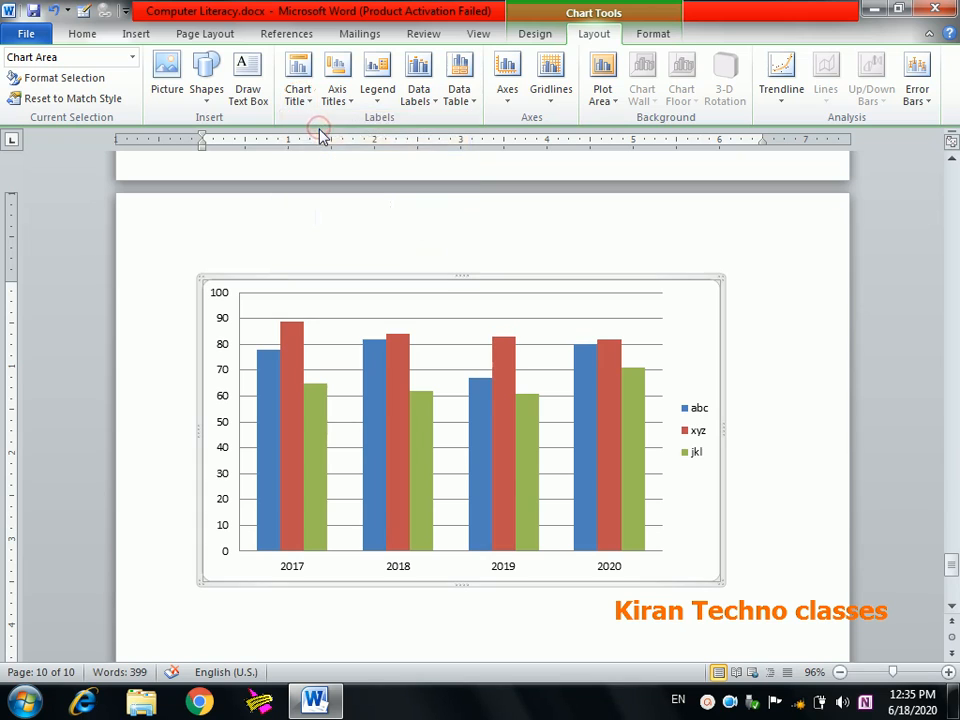
{"action": "left_click", "coordinate": [302, 100]}
{"action": "left_click", "coordinate": [347, 204]}
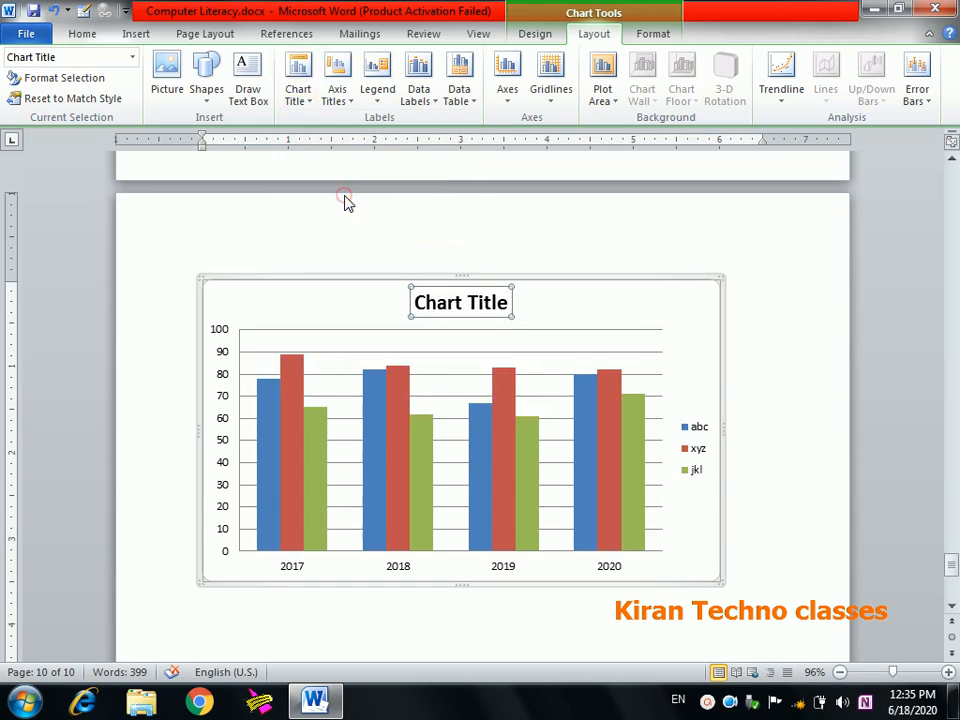
- Add a primary horizontal axis title below the axis with the text "Year"
{"action": "left_click", "coordinate": [336, 100]}
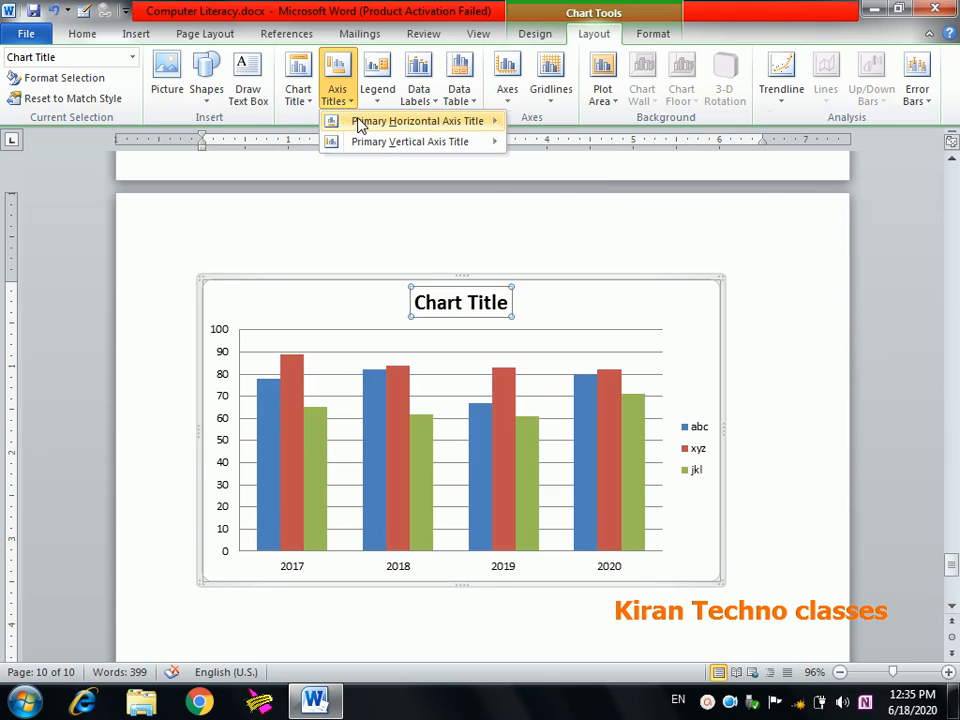
{"action": "mouse_move", "coordinate": [356, 121]}
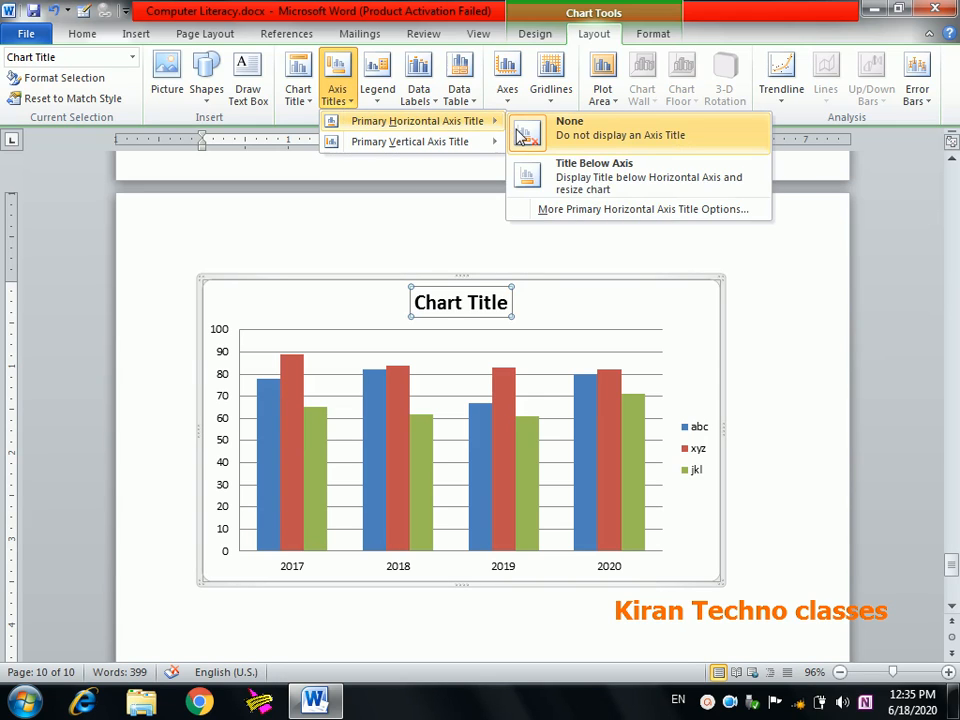
{"action": "left_click", "coordinate": [577, 190]}
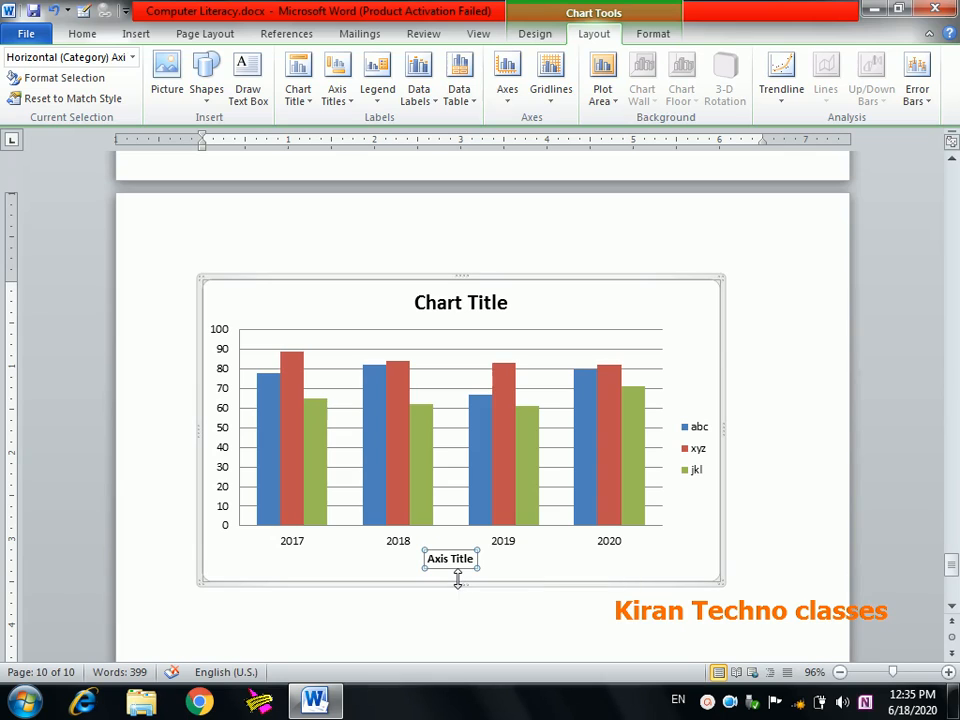
{"action": "type", "text": "Year"}
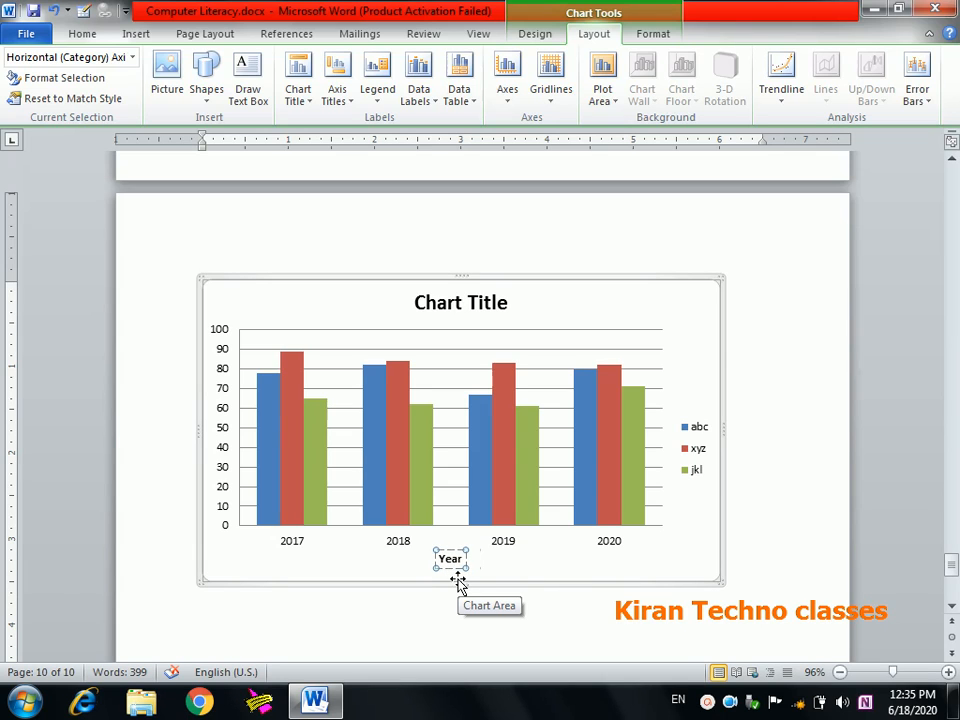
{"action": "left_click", "coordinate": [420, 518]}
- Add a rotated primary vertical axis title and replace its placeholder text with "Percentage"
{"action": "left_click", "coordinate": [340, 92]}
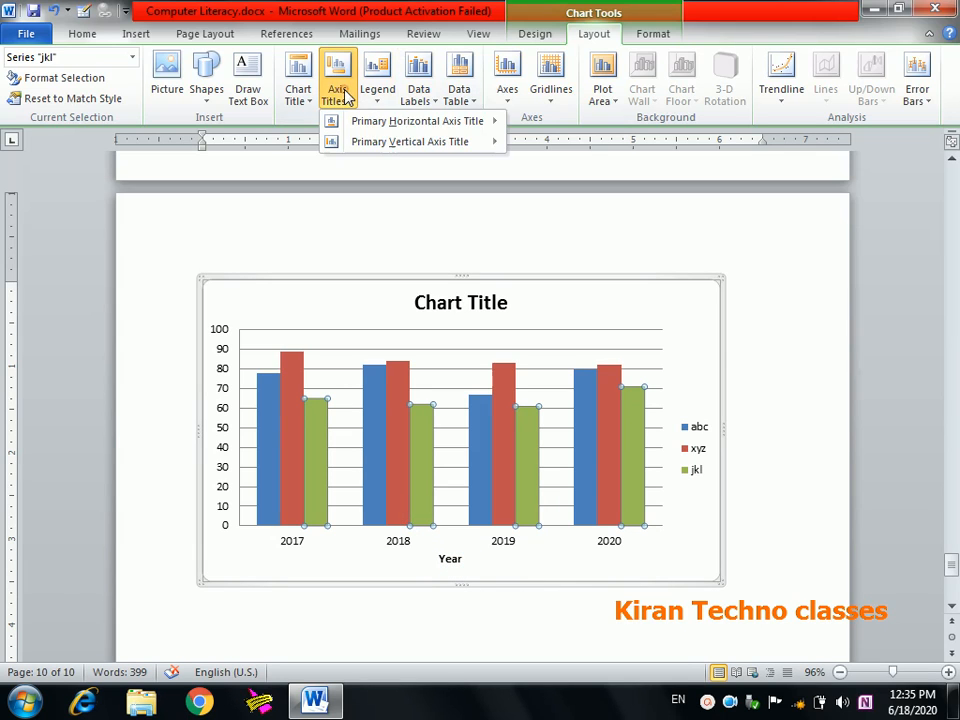
{"action": "mouse_move", "coordinate": [397, 150]}
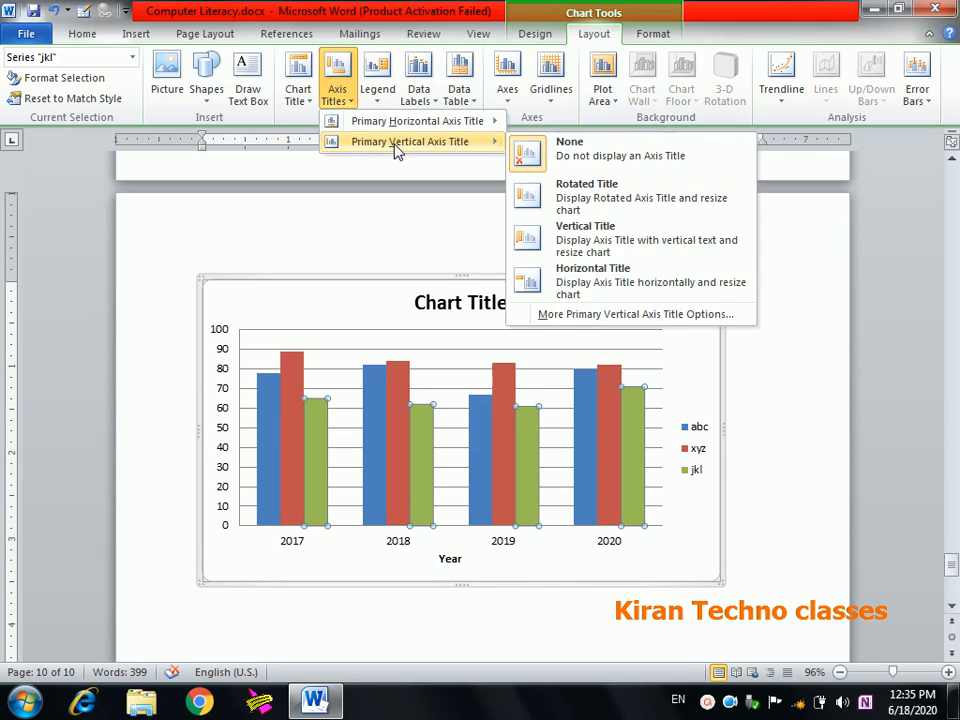
{"action": "left_click", "coordinate": [586, 188]}
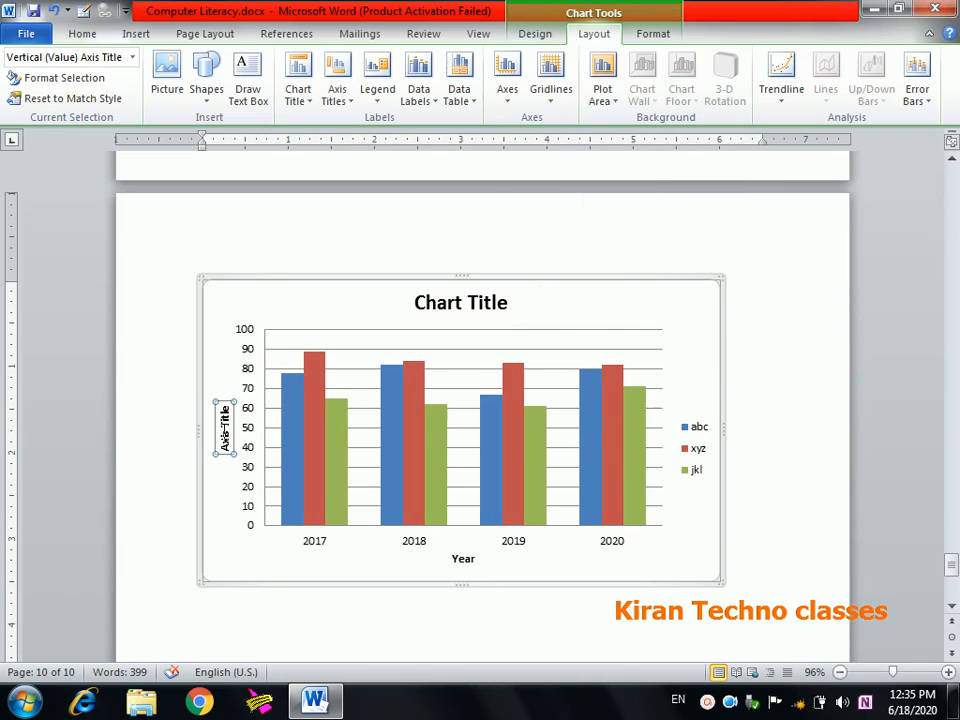
{"action": "key", "text": "Delete"}
{"action": "key", "text": "Delete"}
{"action": "key", "text": "Delete"}
{"action": "key", "text": "Delete"}
{"action": "key", "text": "Delete"}
{"action": "key", "text": "Delete"}
{"action": "key", "text": "BackSpace"}
{"action": "key", "text": "BackSpace"}
{"action": "key", "text": "BackSpace"}
{"action": "key", "text": "BackSpace"}
{"action": "type", "text": "Percentage"}
{"action": "left_click", "coordinate": [293, 432]}
{"action": "left_click", "coordinate": [225, 425]}
{"action": "left_click", "coordinate": [465, 572]}
- Try the legend at the top and at the left of the chart, and restore it to the right
{"action": "left_click", "coordinate": [377, 88]}
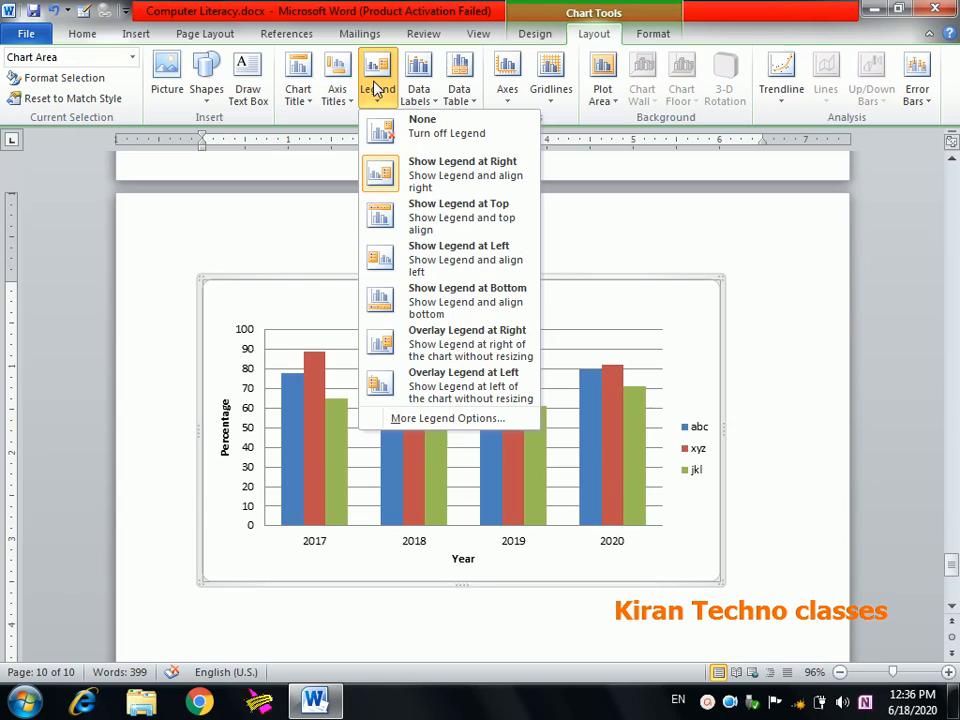
{"action": "left_click", "coordinate": [445, 183]}
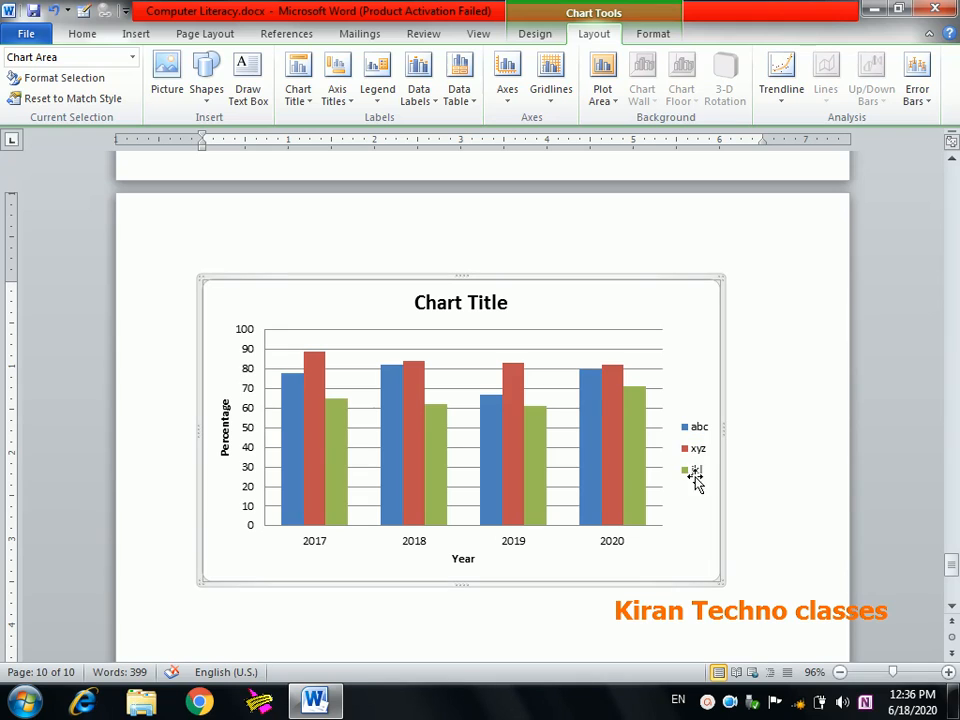
{"action": "left_click", "coordinate": [377, 92]}
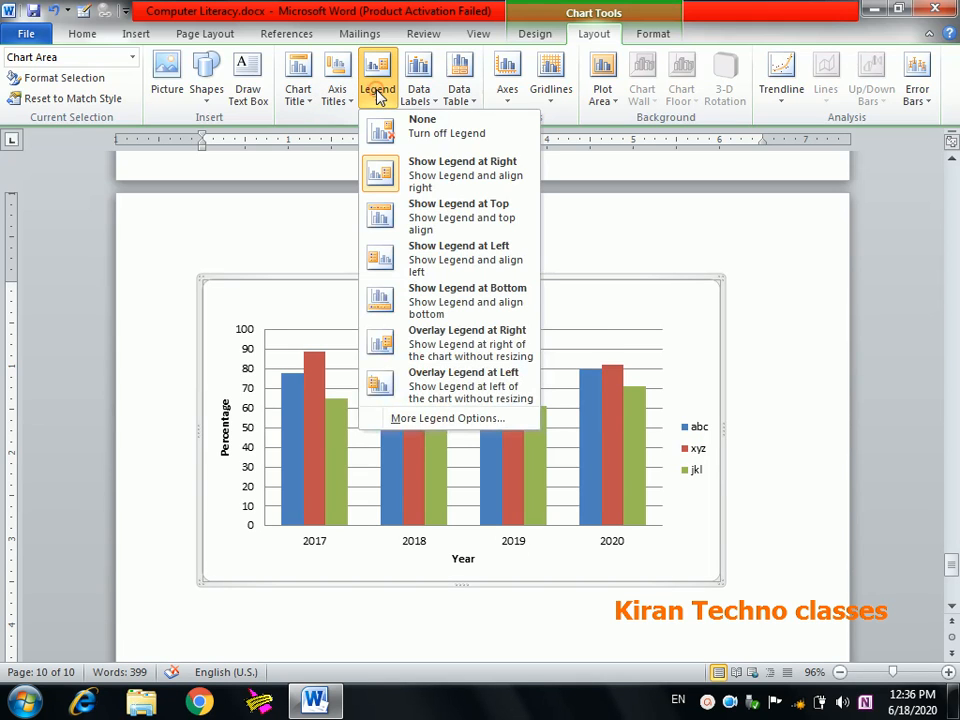
{"action": "left_click", "coordinate": [423, 210]}
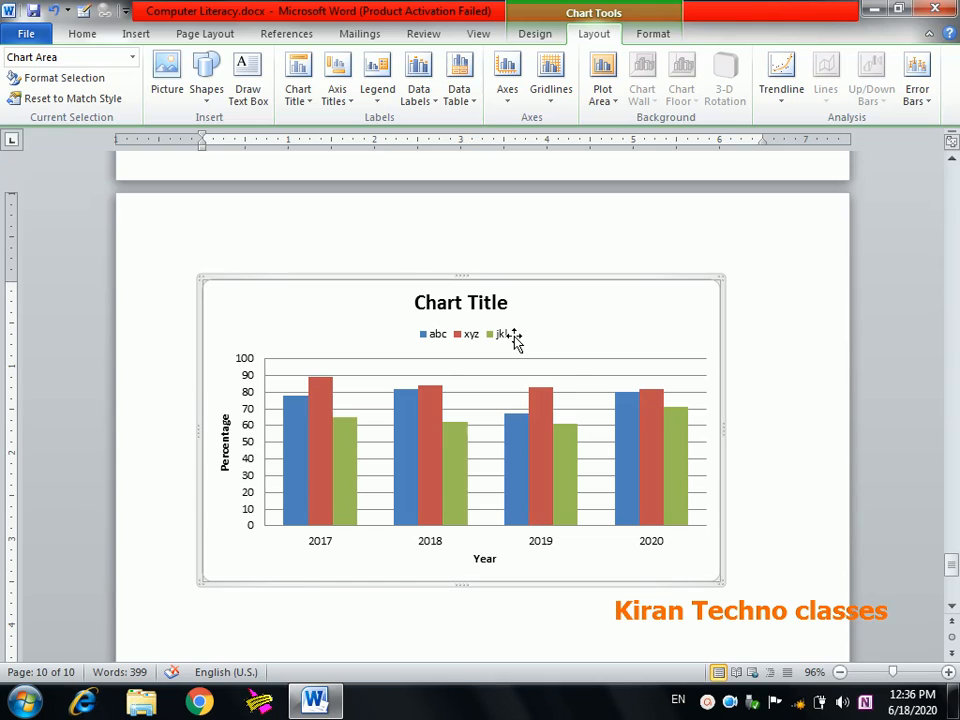
{"action": "left_click", "coordinate": [377, 92]}
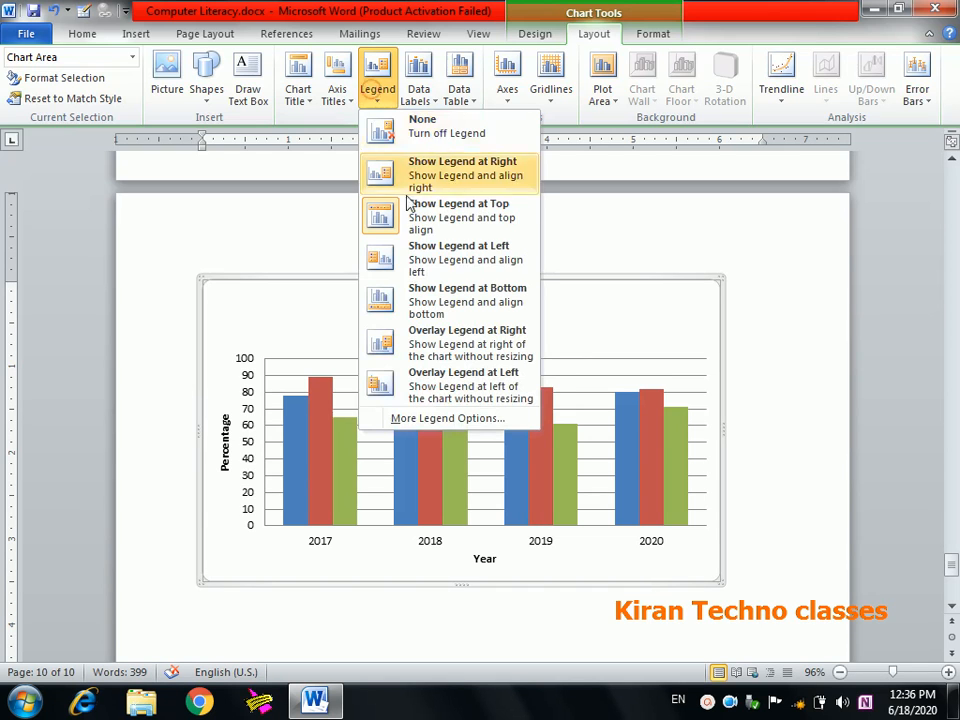
{"action": "left_click", "coordinate": [425, 270]}
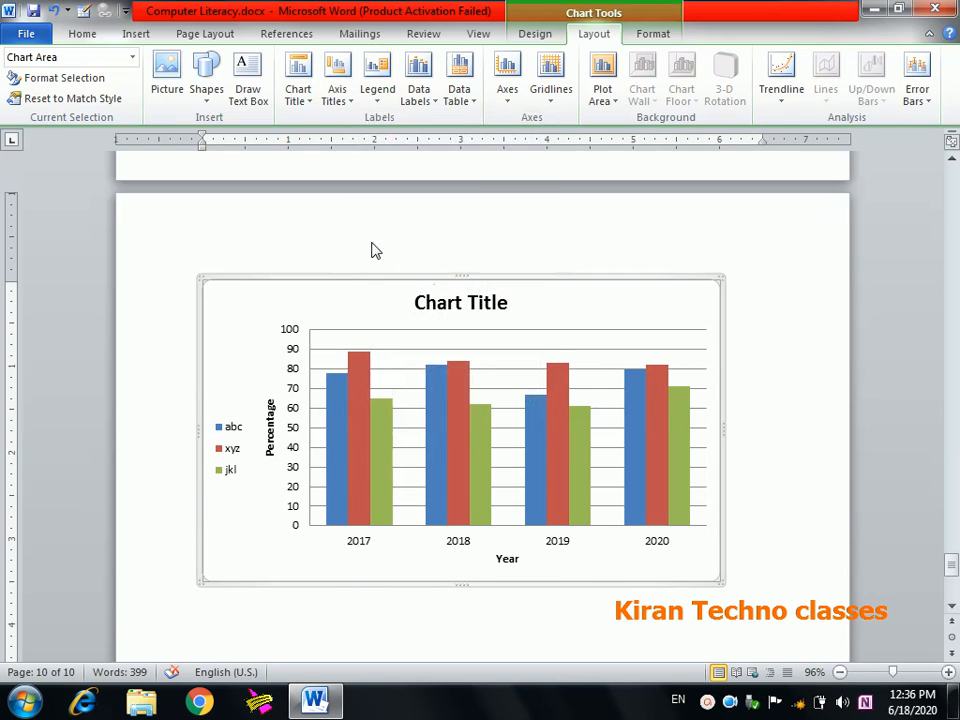
{"action": "left_click", "coordinate": [377, 92]}
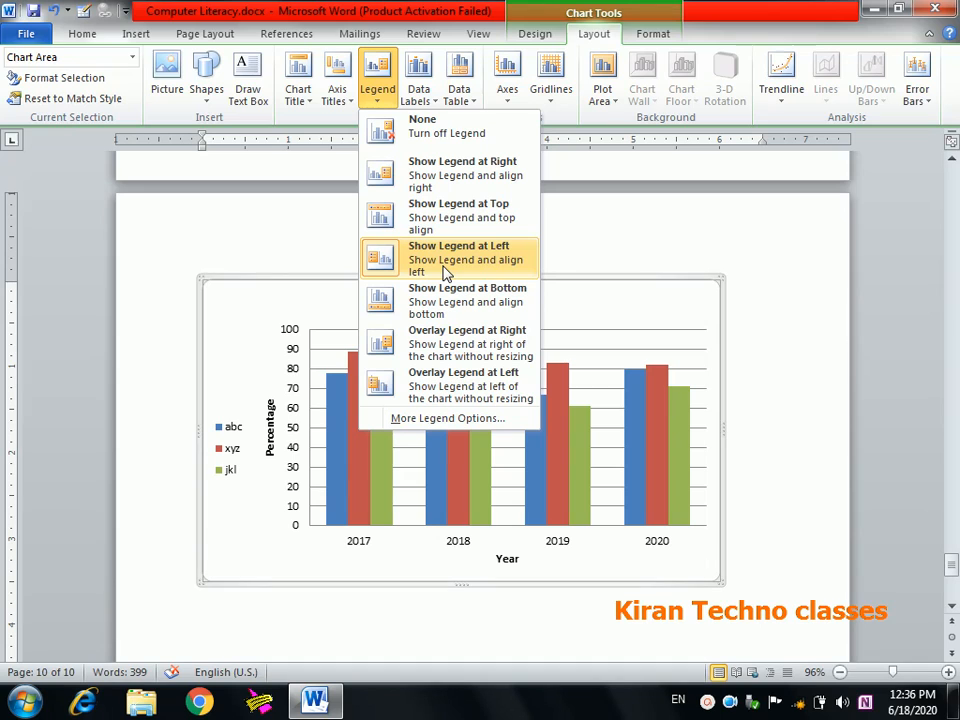
{"action": "left_click", "coordinate": [446, 183]}
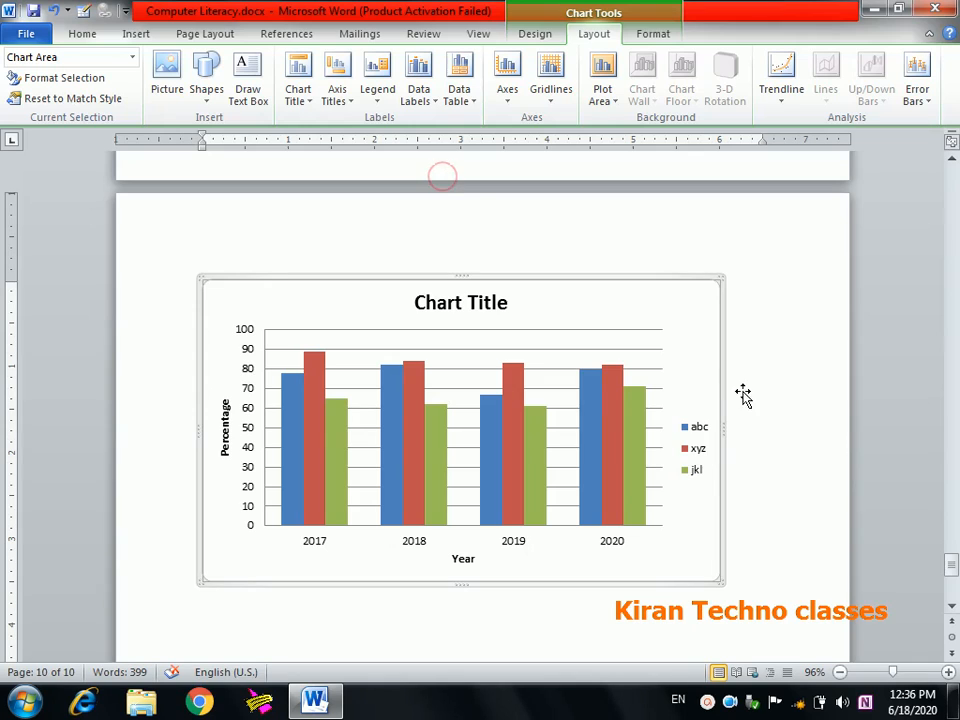
- Show data labels centered on the columns of all three series
{"action": "left_click", "coordinate": [433, 101]}
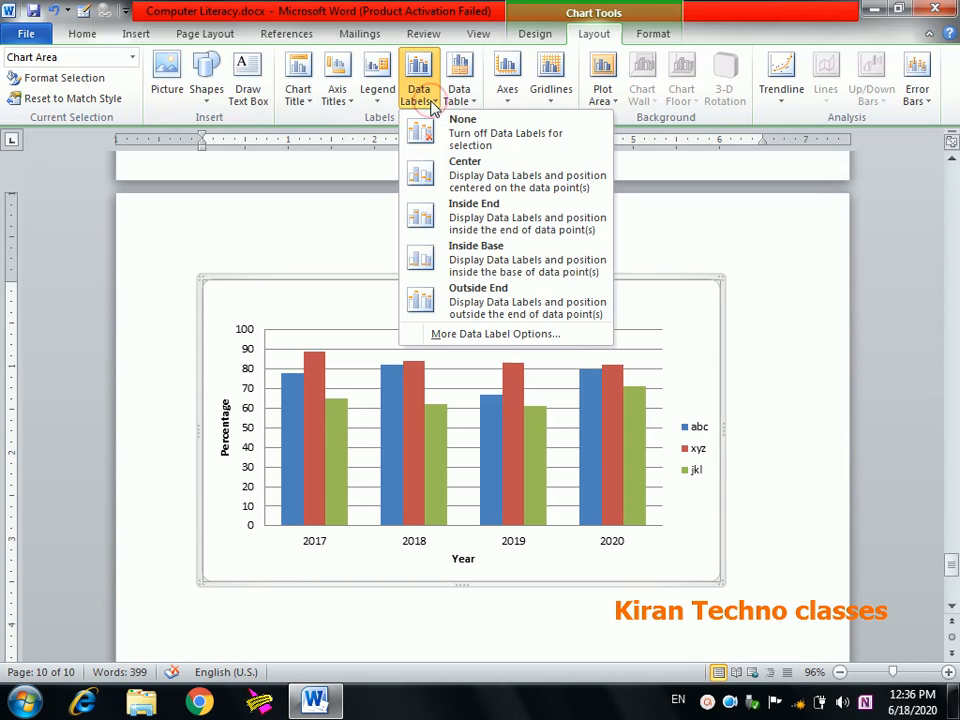
{"action": "left_click", "coordinate": [460, 184]}
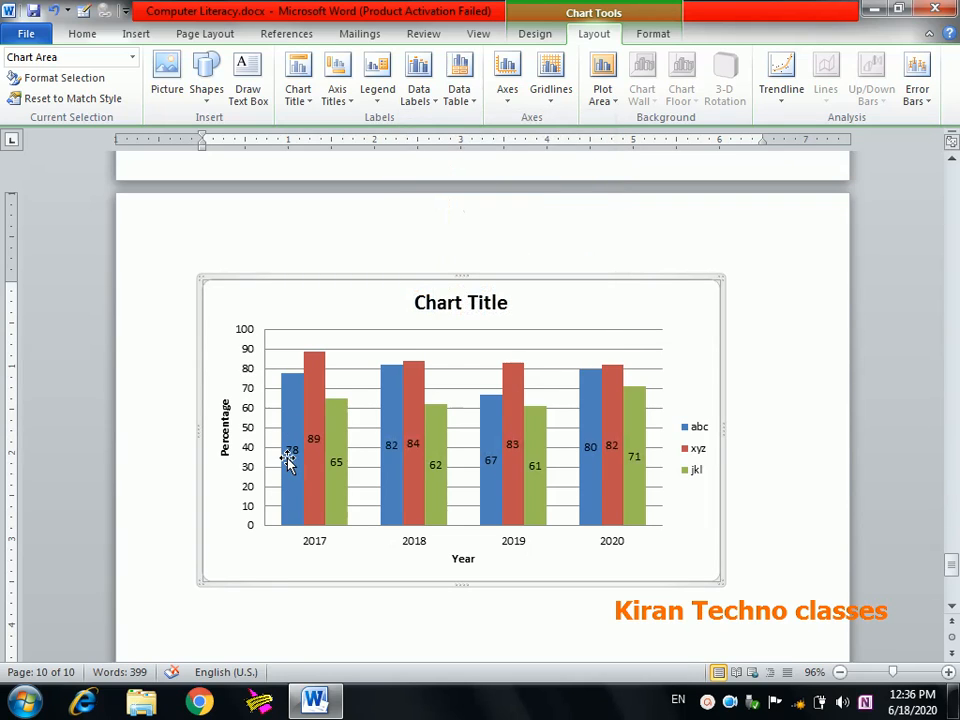
{"action": "left_click", "coordinate": [295, 424]}
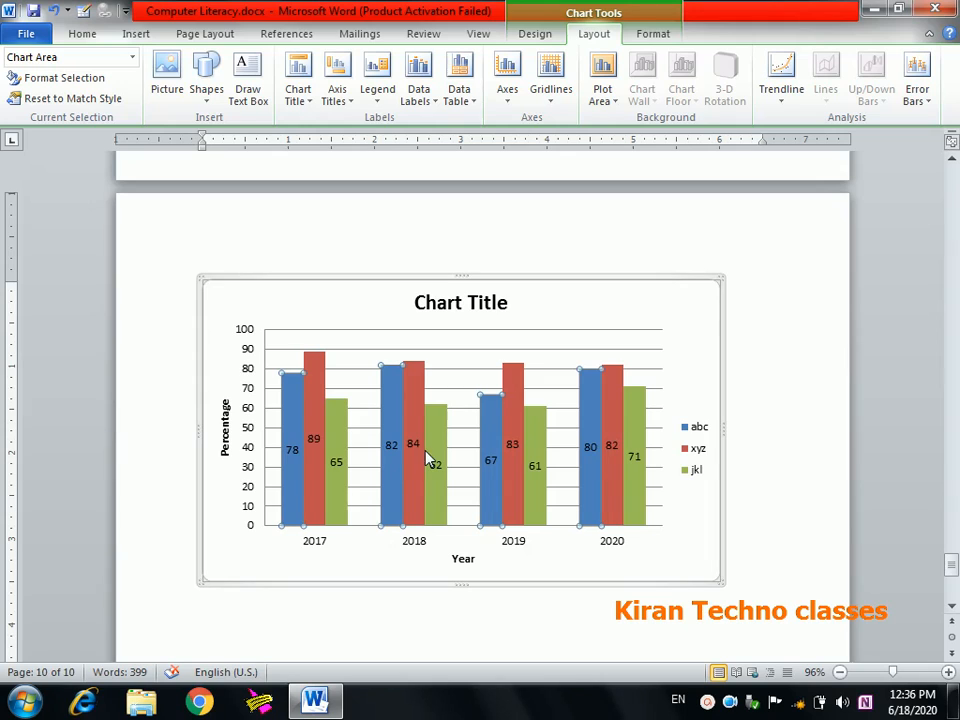
{"action": "left_click", "coordinate": [435, 466]}
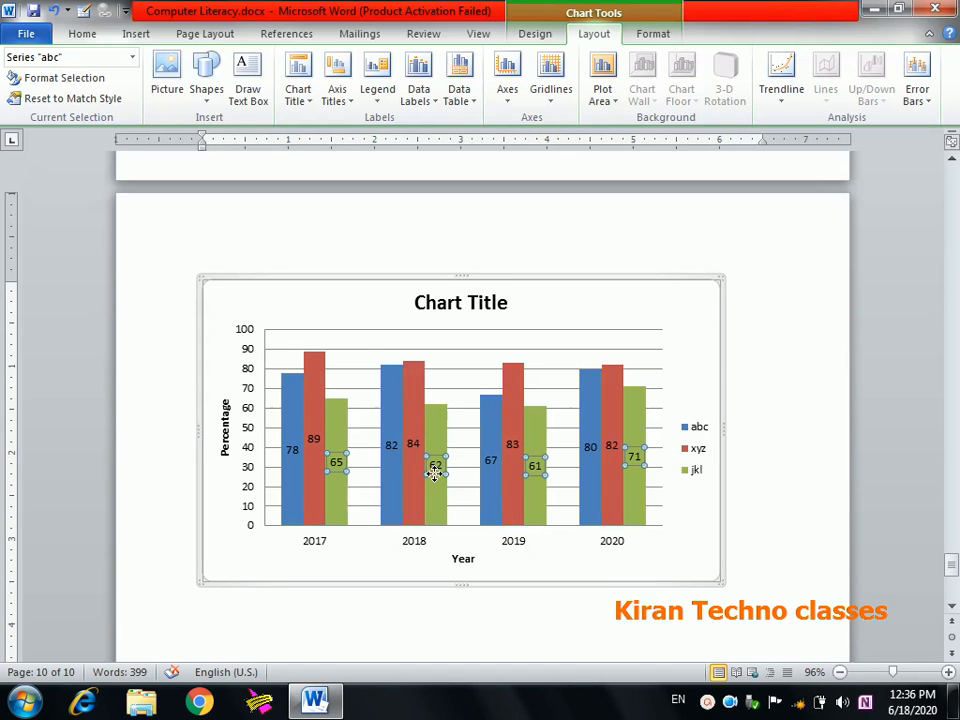
- Try the Inside End and Inside Base positions for the xyz data labels, and restore the Center position
{"action": "left_click", "coordinate": [614, 444]}
{"action": "left_click", "coordinate": [458, 95]}
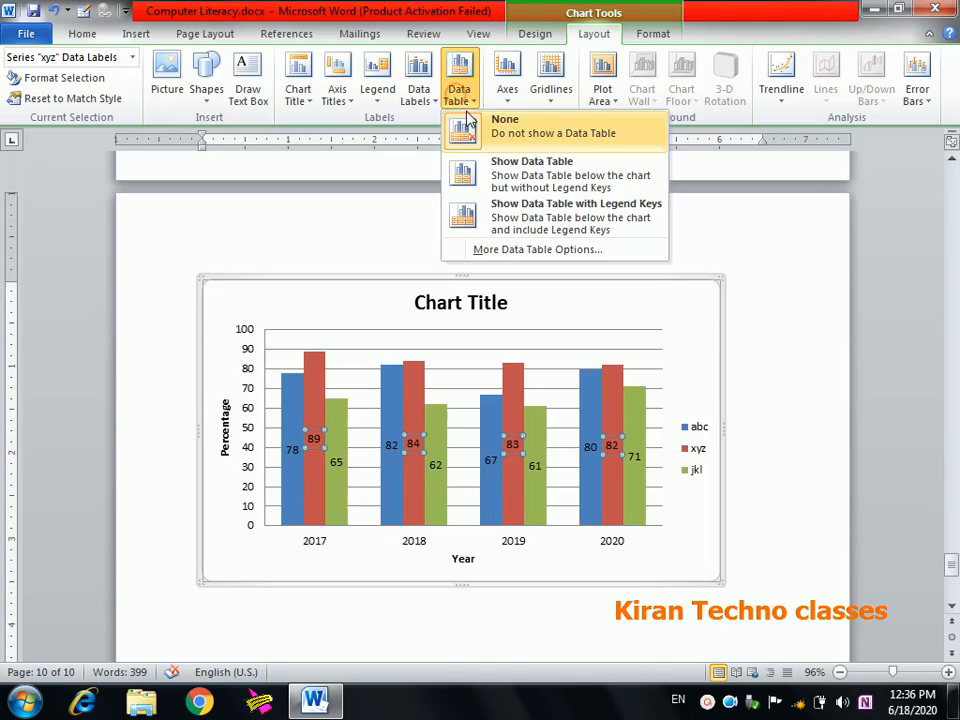
{"action": "left_click", "coordinate": [425, 100]}
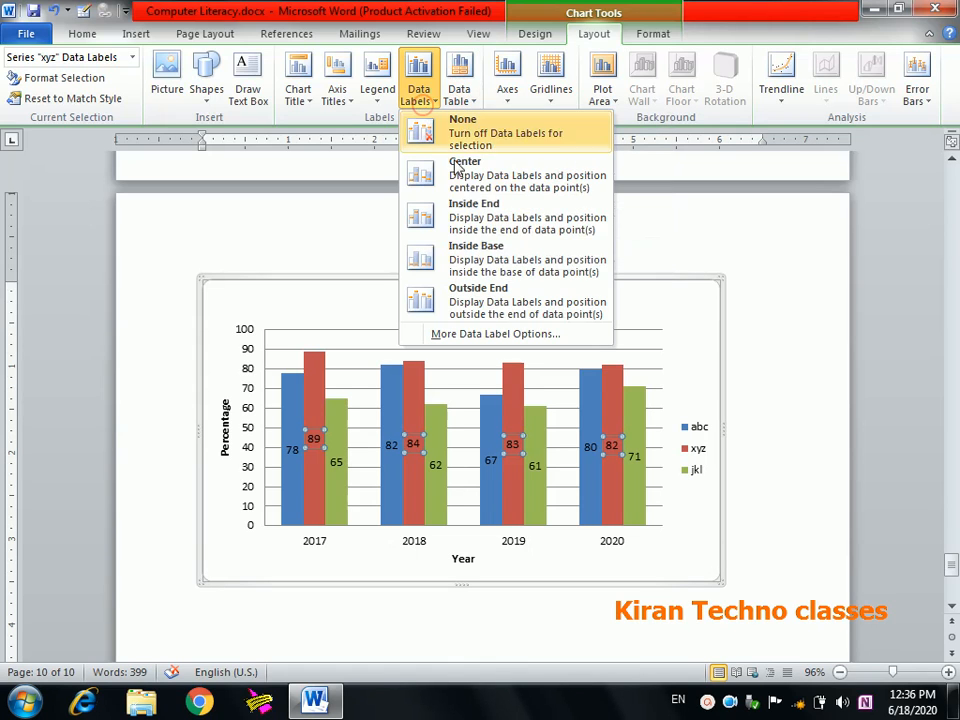
{"action": "left_click", "coordinate": [418, 212]}
{"action": "left_click", "coordinate": [425, 98]}
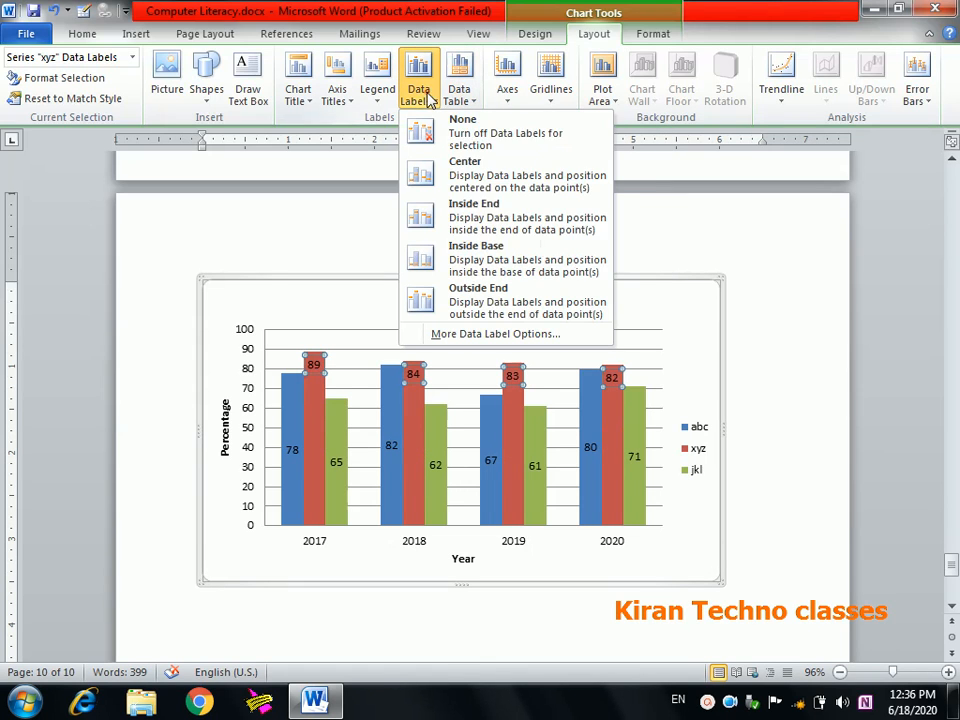
{"action": "left_click", "coordinate": [490, 256]}
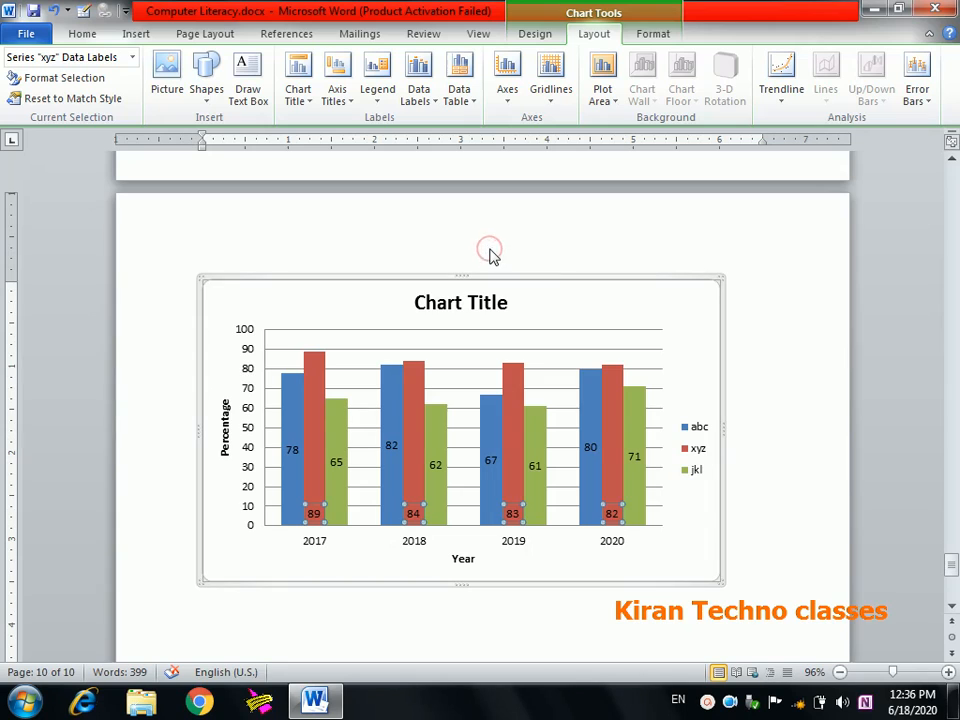
{"action": "left_click", "coordinate": [420, 301]}
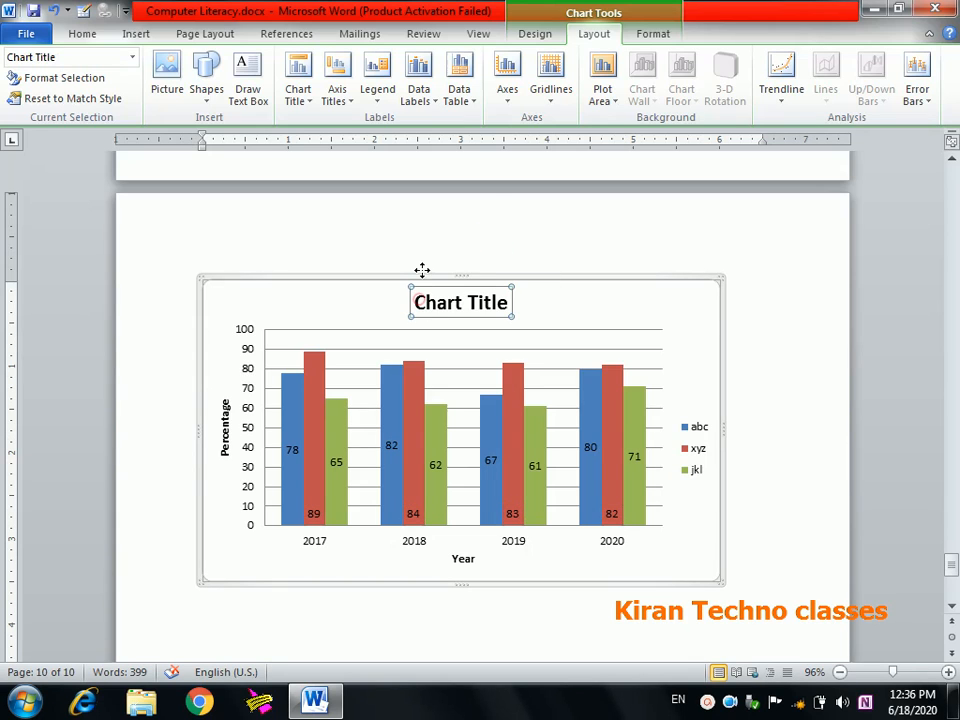
{"action": "left_click", "coordinate": [428, 99]}
{"action": "left_click", "coordinate": [470, 175]}
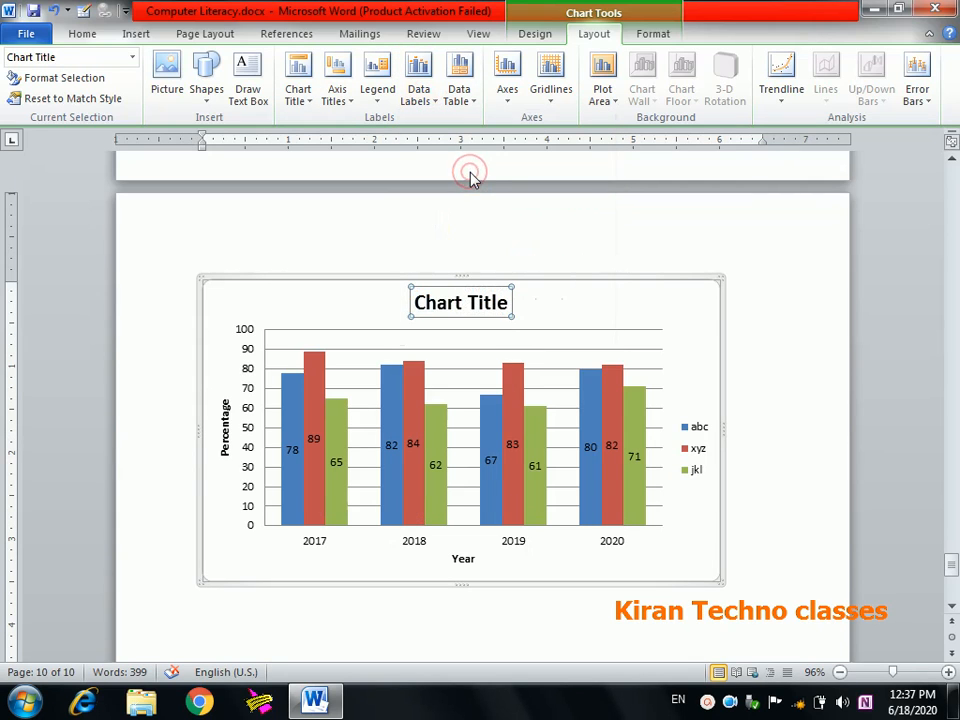
- Try a data table below the chart without and with legend keys, and remove the data table again
{"action": "left_click", "coordinate": [418, 97]}
{"action": "left_click", "coordinate": [460, 97]}
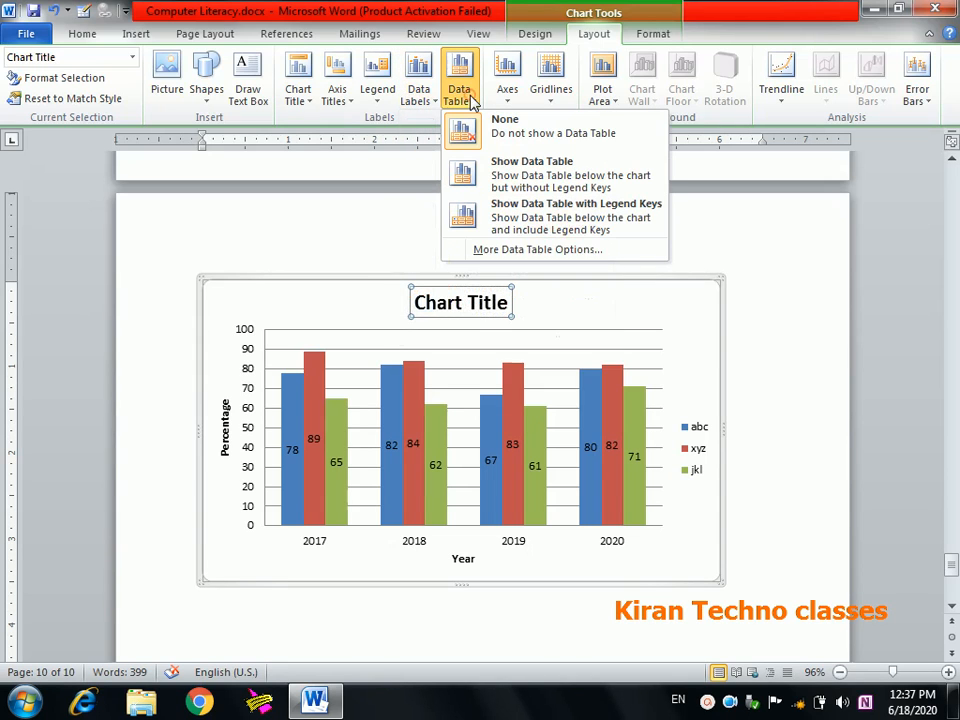
{"action": "left_click", "coordinate": [515, 171]}
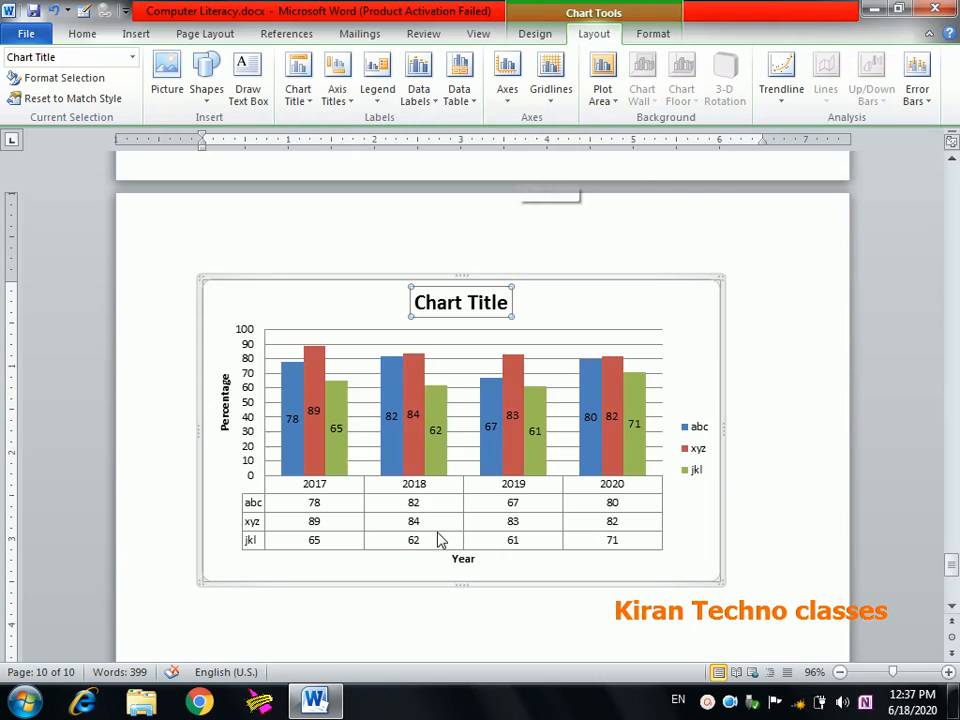
{"action": "left_click", "coordinate": [459, 80]}
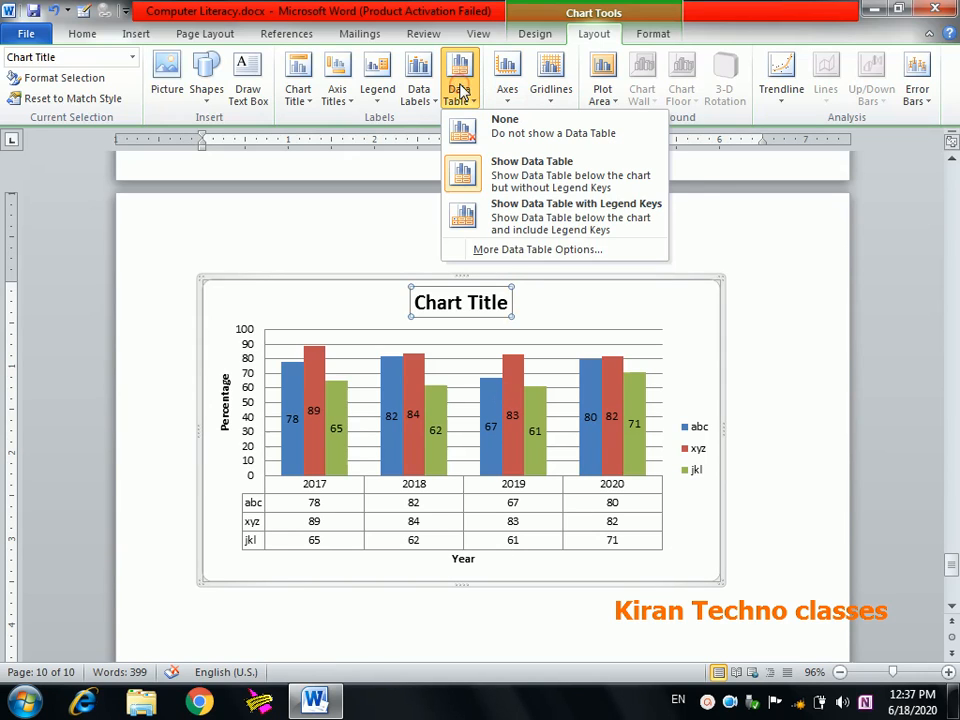
{"action": "left_click", "coordinate": [537, 207]}
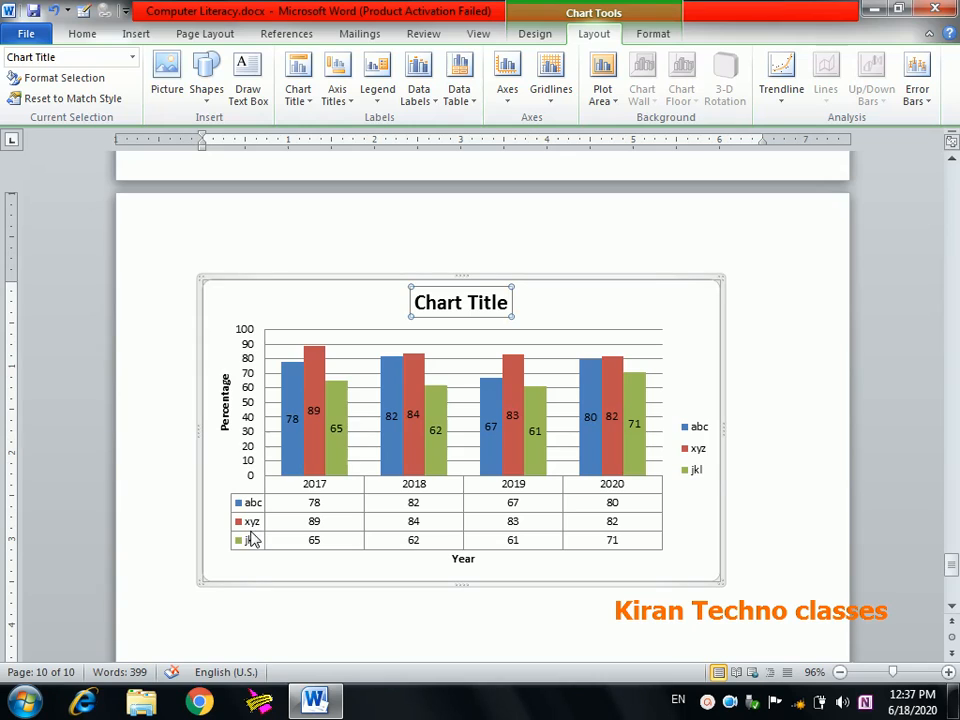
{"action": "left_click", "coordinate": [458, 92]}
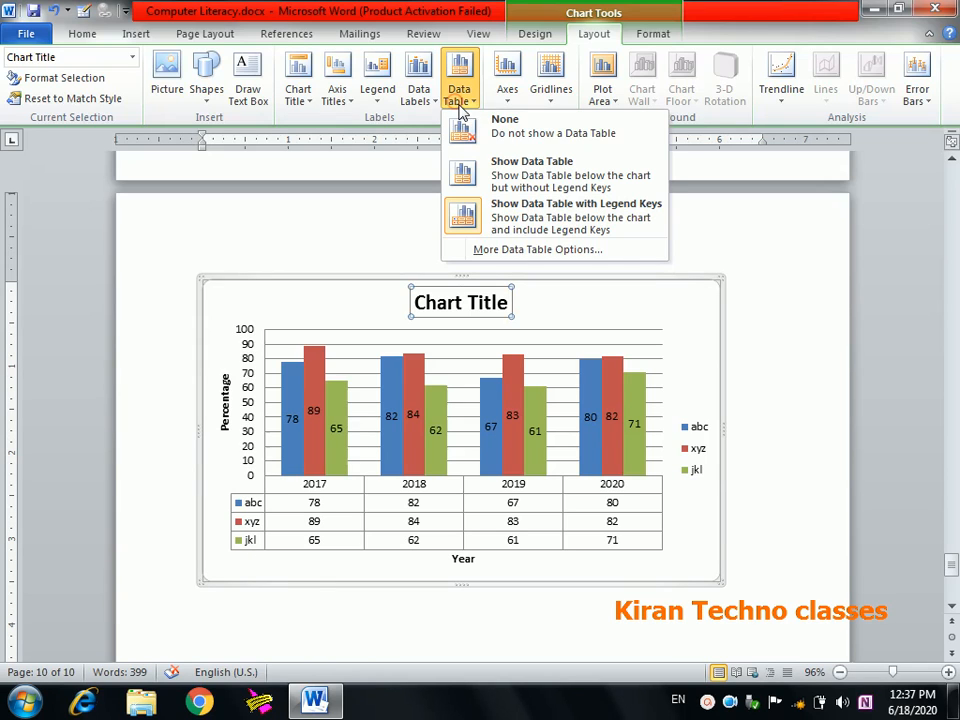
{"action": "left_click", "coordinate": [497, 125]}
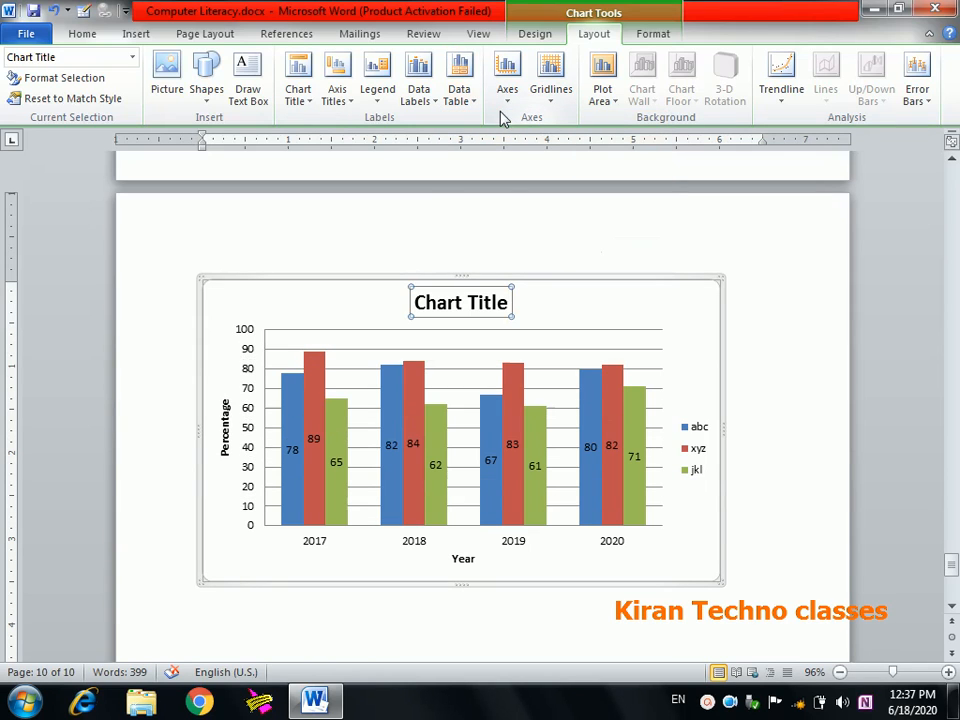
- Try the primary horizontal axis without labeling, and restore the left-to-right axis with labels
{"action": "left_click", "coordinate": [507, 100]}
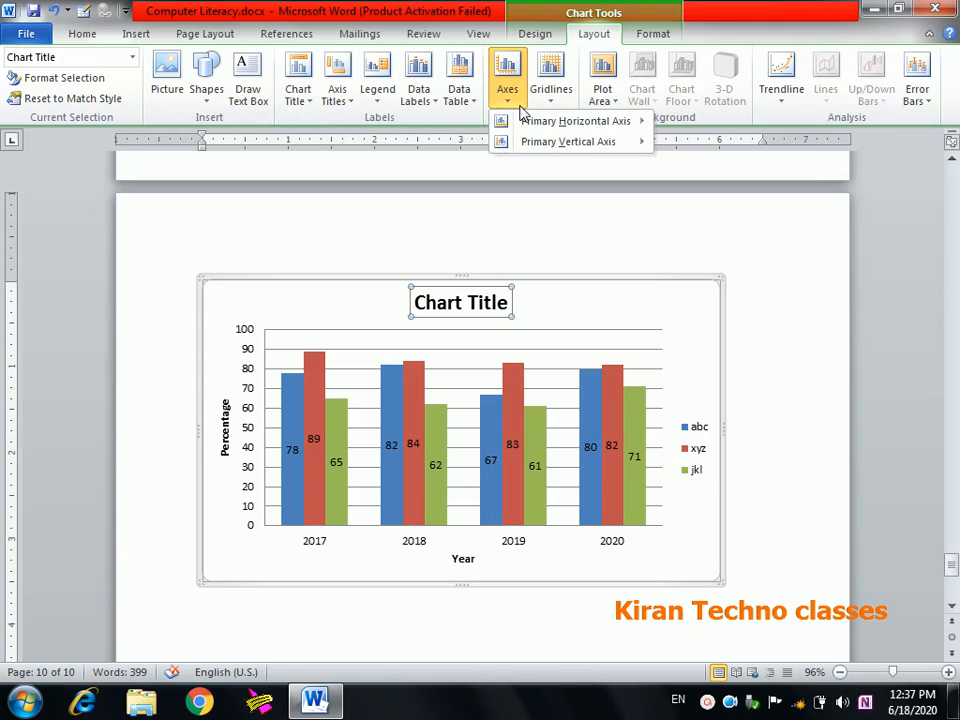
{"action": "mouse_move", "coordinate": [533, 122]}
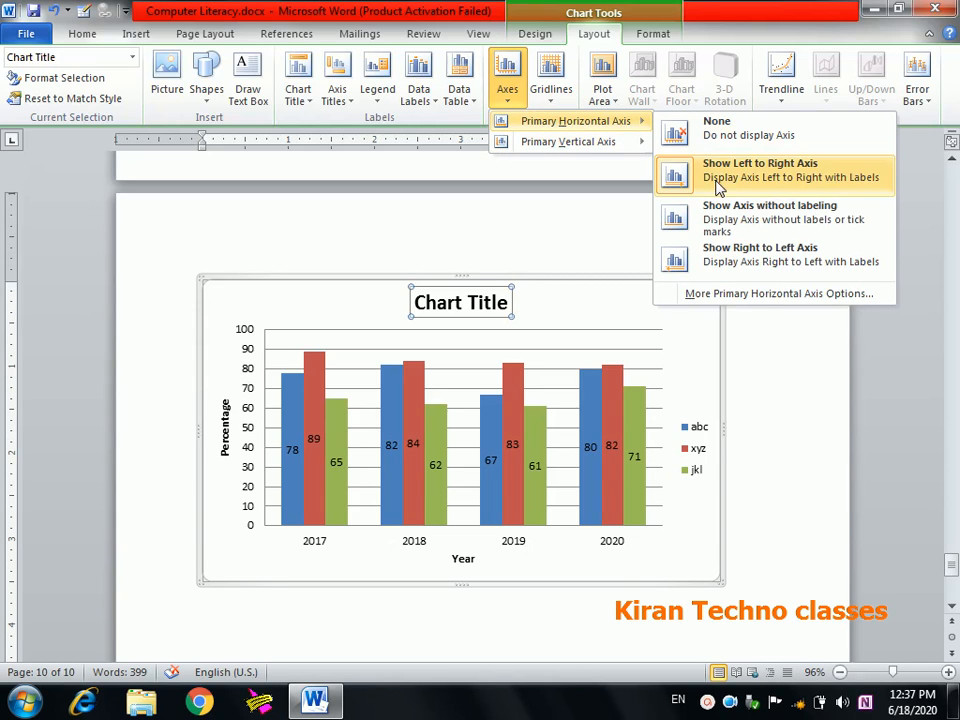
{"action": "left_click", "coordinate": [741, 222]}
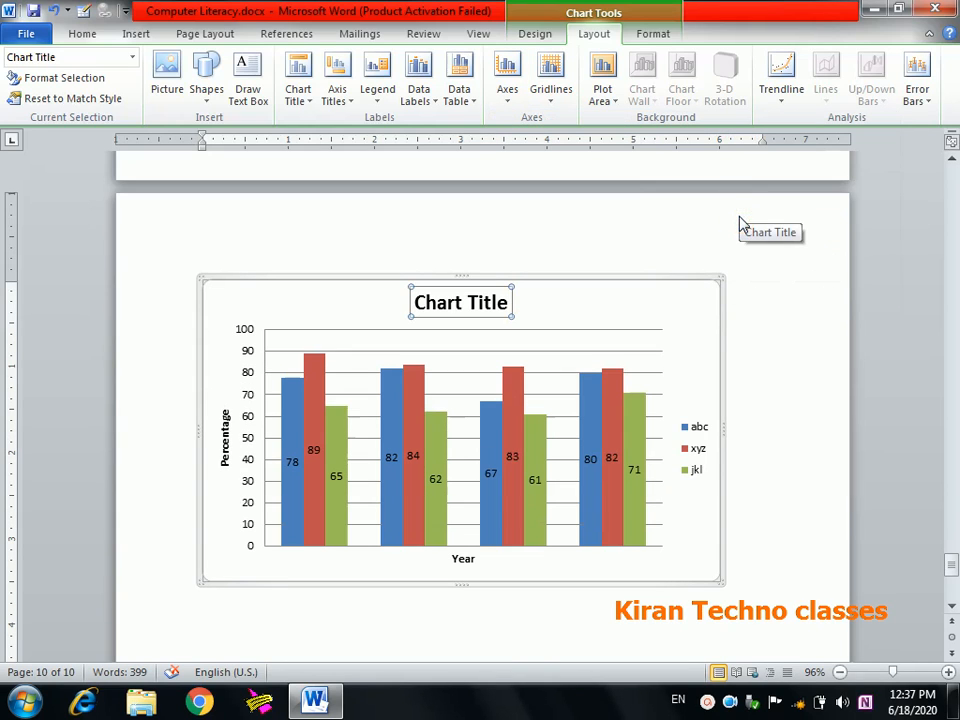
{"action": "left_click", "coordinate": [507, 104]}
{"action": "mouse_move", "coordinate": [516, 120]}
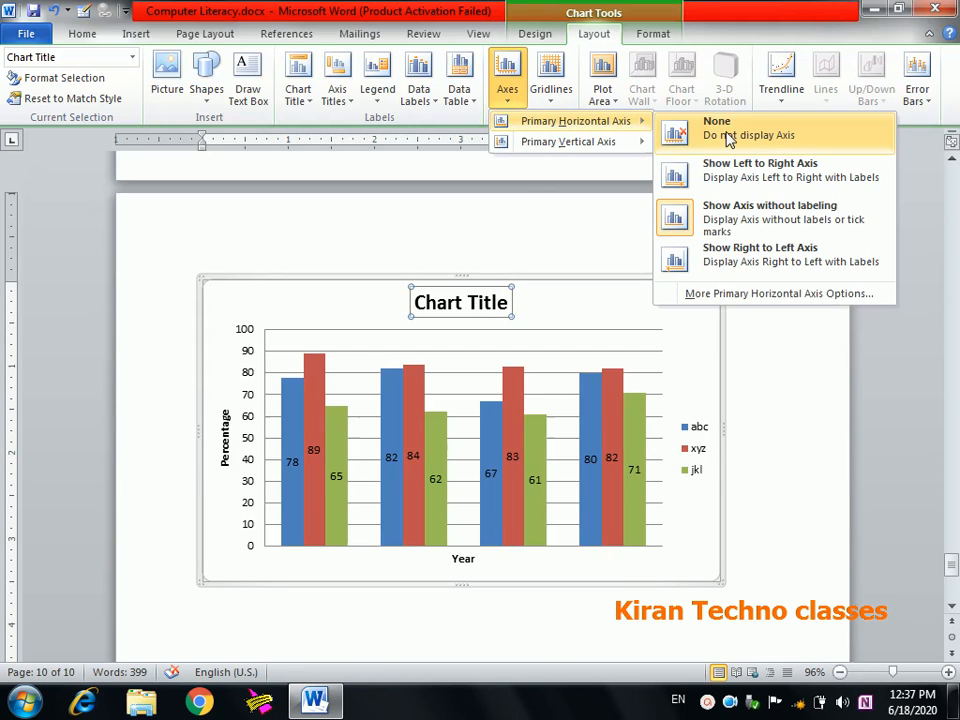
{"action": "left_click", "coordinate": [744, 190]}
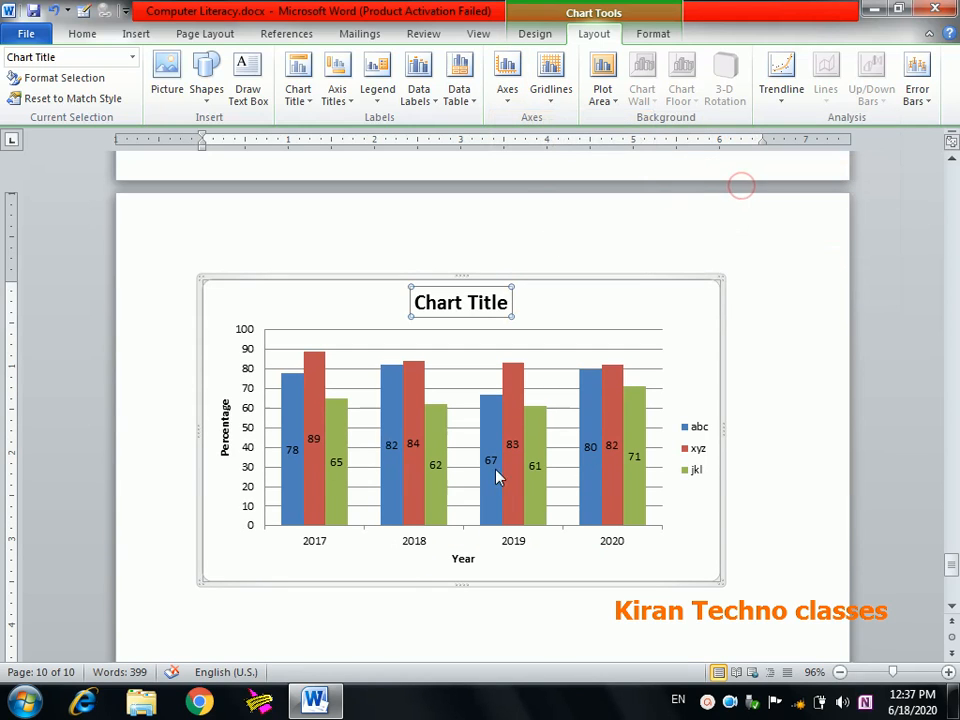
- Remove the primary horizontal gridlines from the chart
{"action": "left_click", "coordinate": [550, 94]}
{"action": "mouse_move", "coordinate": [576, 120]}
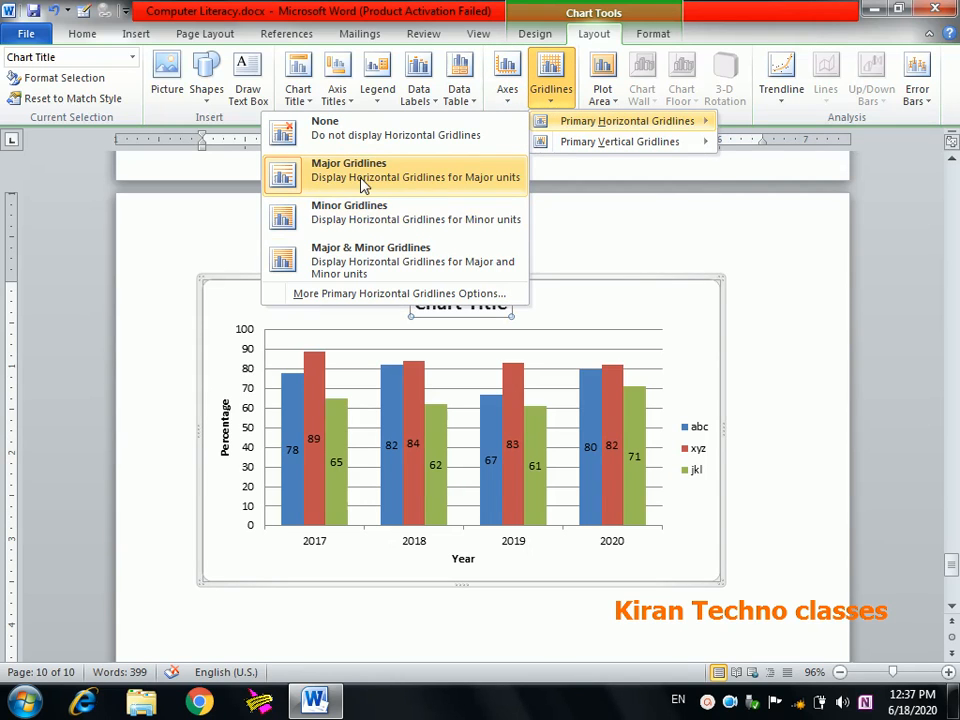
{"action": "left_click", "coordinate": [354, 144]}
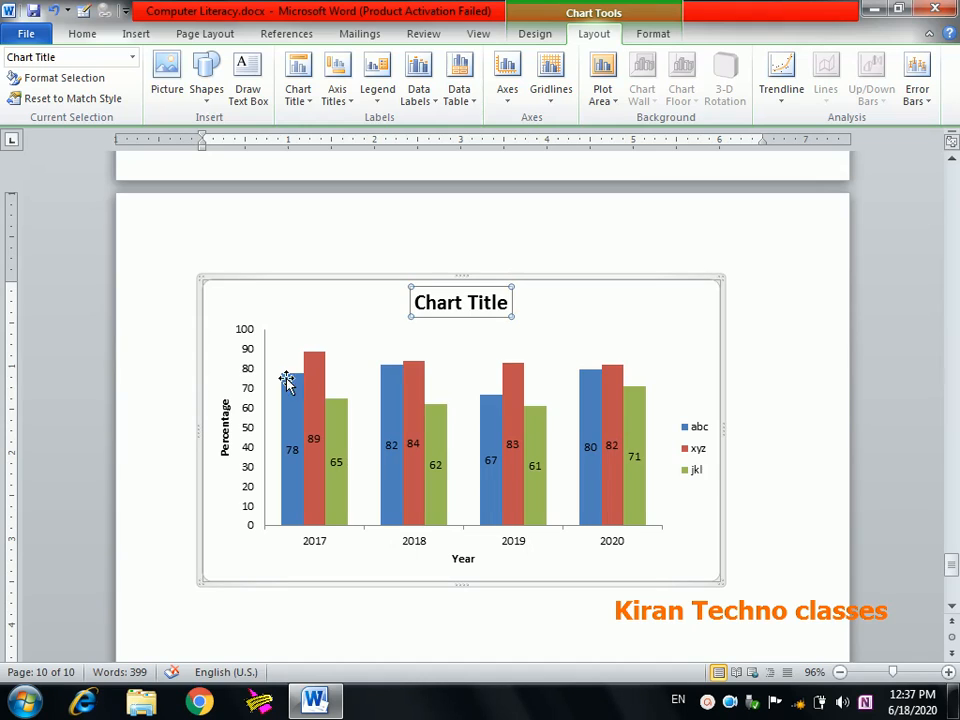
- Try major primary vertical gridlines on the chart, and set the vertical gridlines back to None
{"action": "left_click", "coordinate": [551, 92]}
{"action": "mouse_move", "coordinate": [565, 143]}
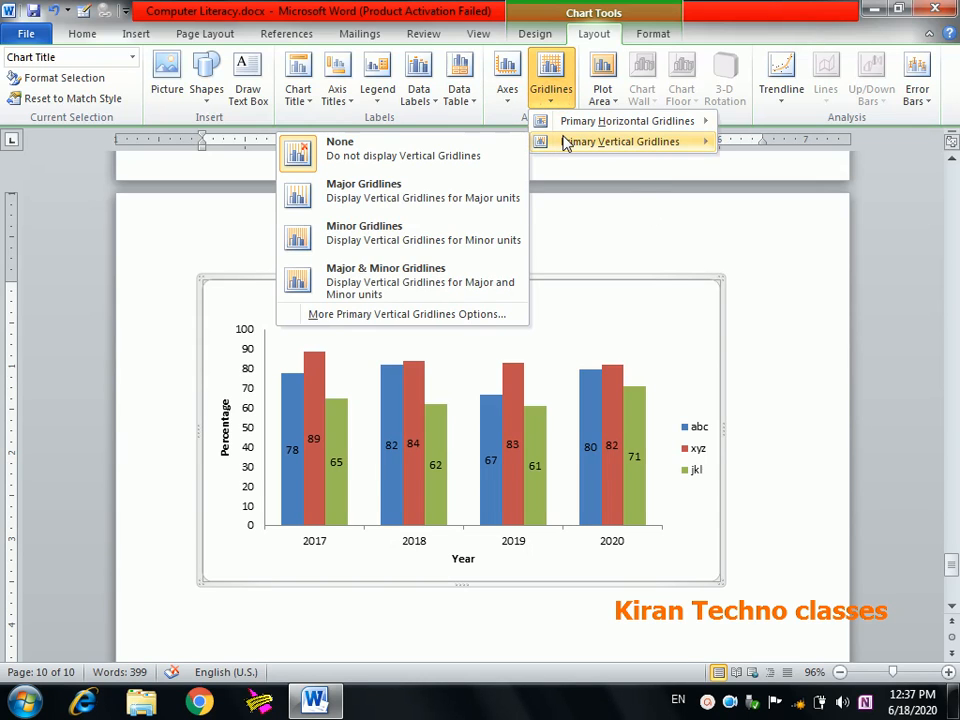
{"action": "left_click", "coordinate": [427, 213]}
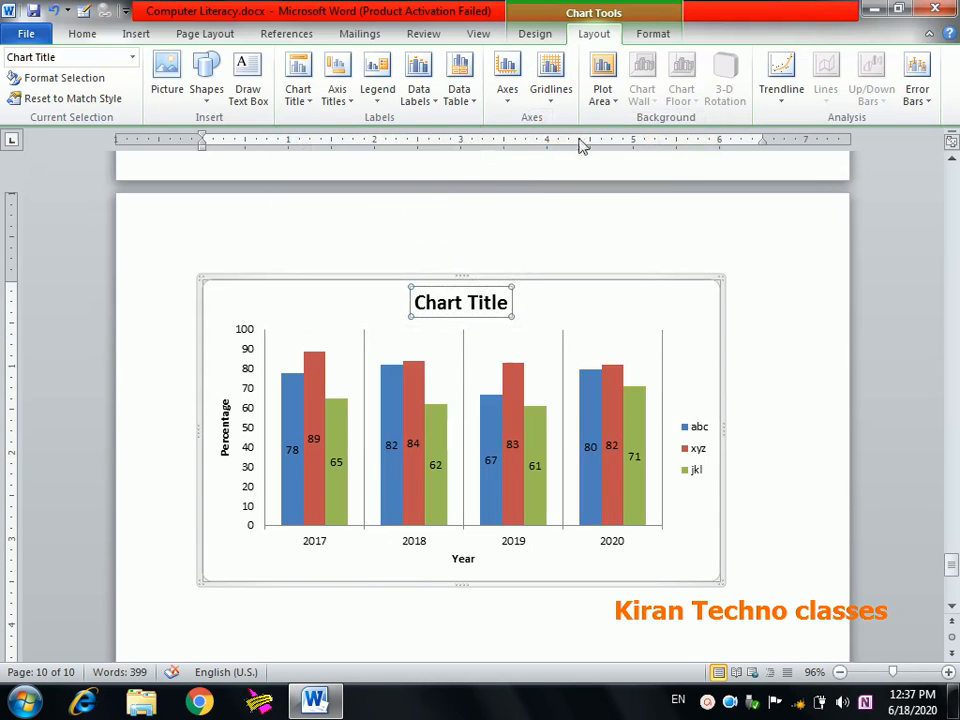
{"action": "left_click", "coordinate": [549, 92]}
{"action": "mouse_move", "coordinate": [578, 146]}
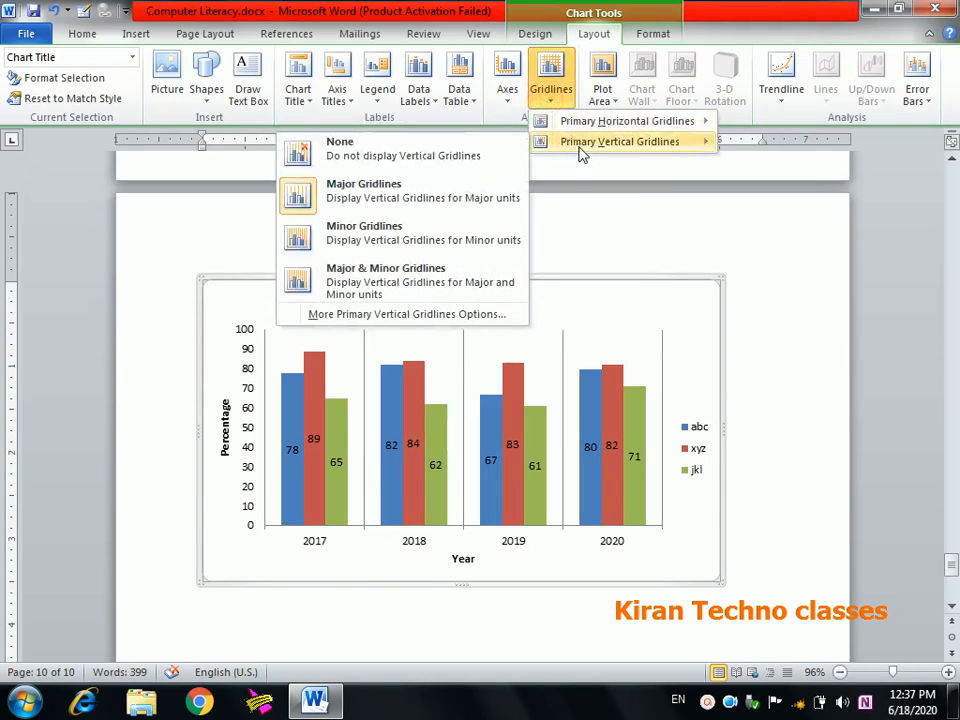
{"action": "left_click", "coordinate": [458, 151]}
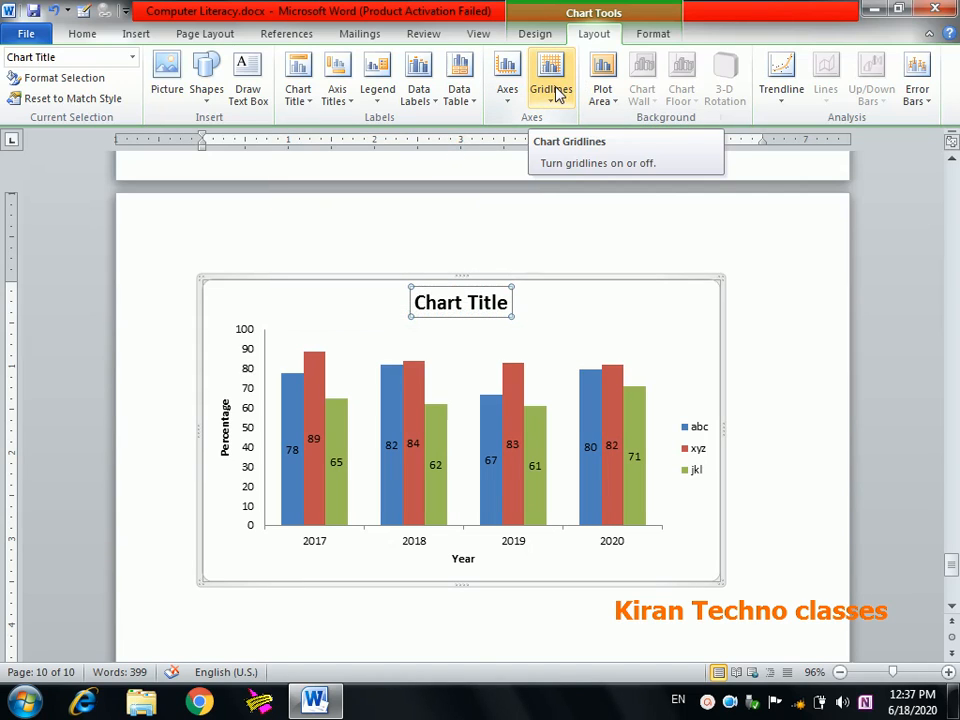
- Insert a screen clipping of the desktop wallpaper's Kiran Techno Classes banner below the chart and start a new line after it
{"action": "left_click", "coordinate": [648, 35]}
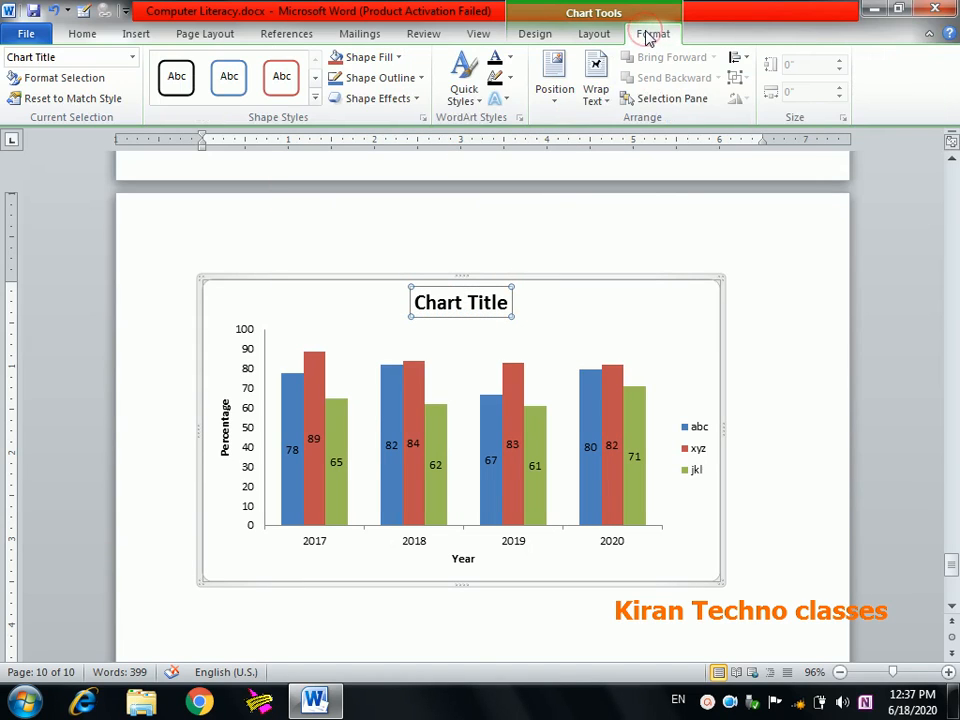
{"action": "left_click", "coordinate": [742, 558]}
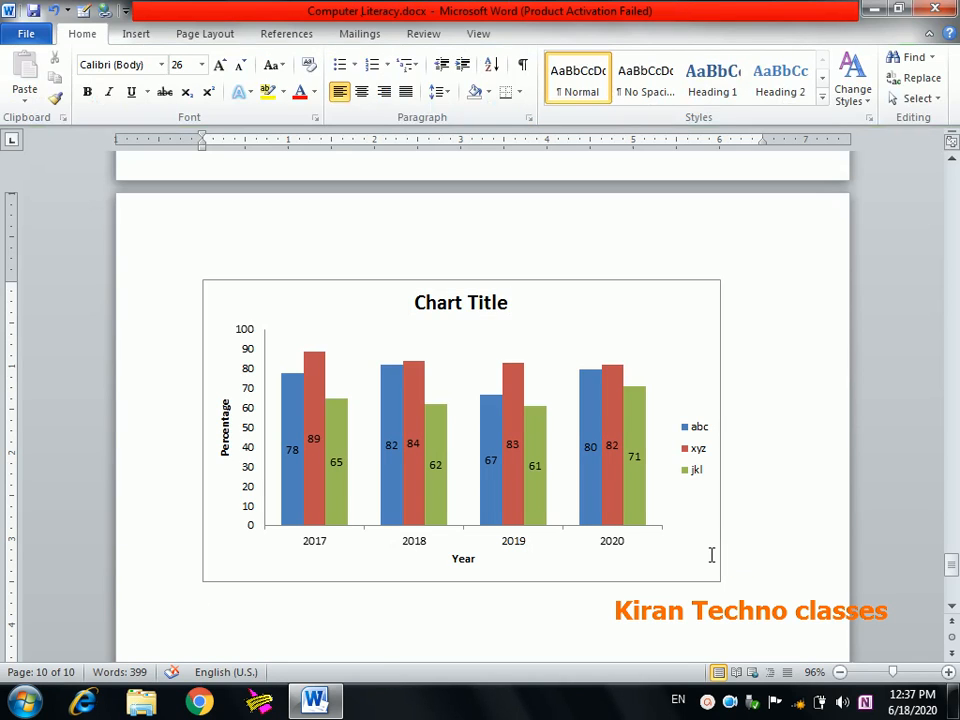
{"action": "left_click", "coordinate": [135, 35]}
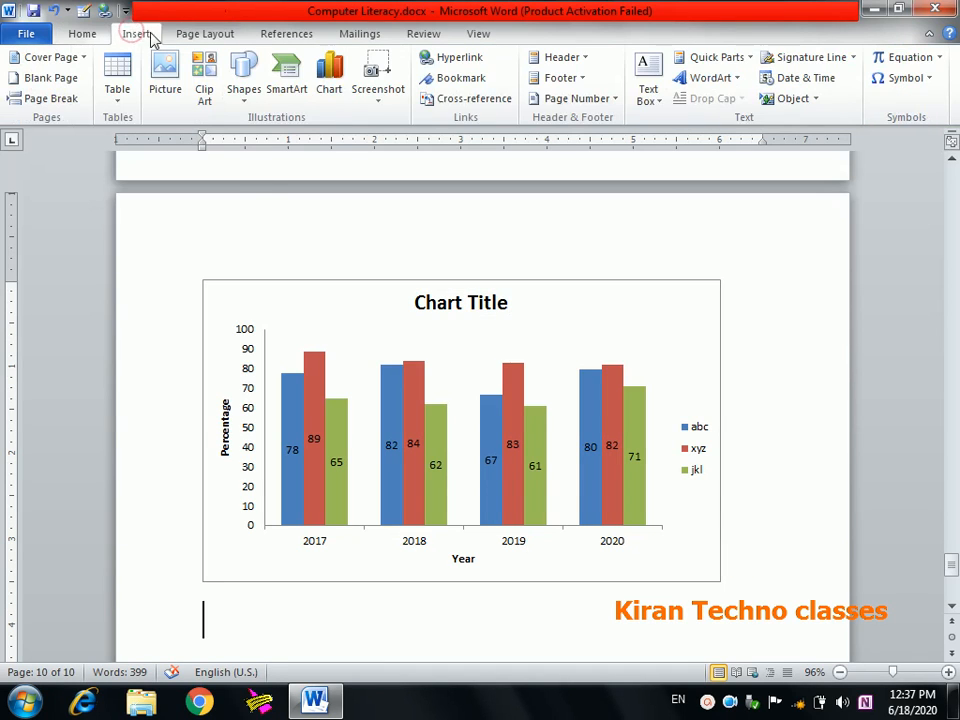
{"action": "left_click", "coordinate": [381, 104]}
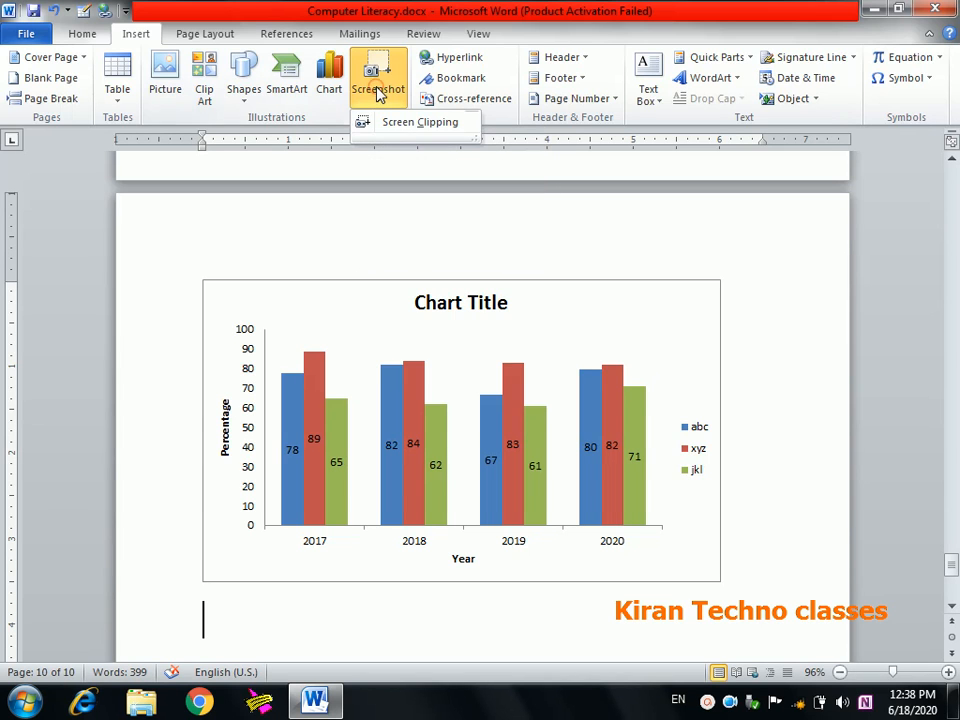
{"action": "left_click", "coordinate": [392, 124]}
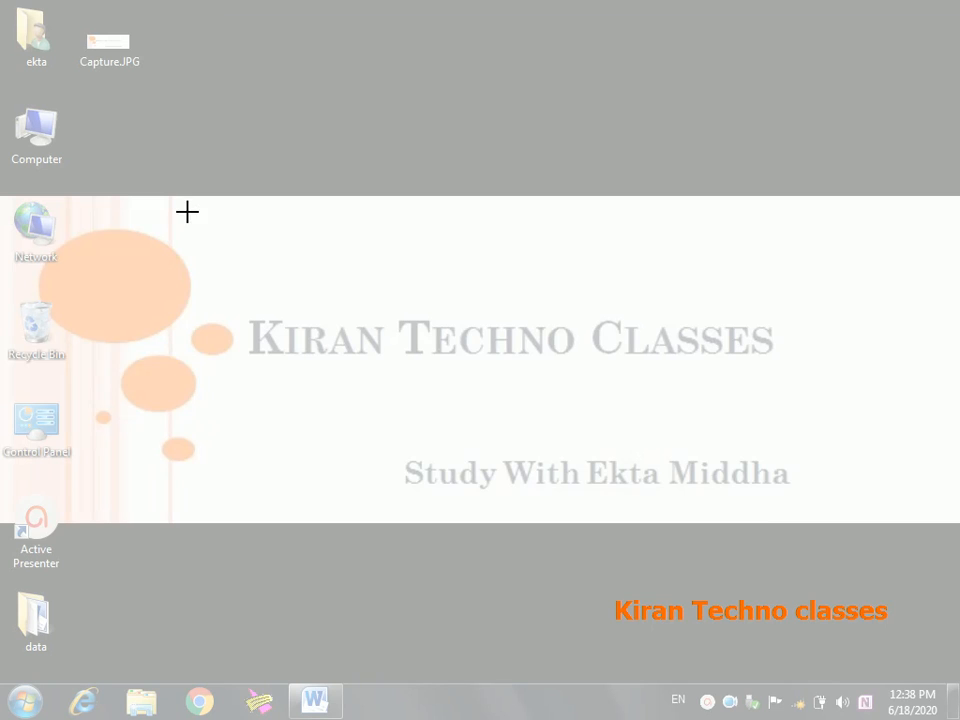
{"action": "left_click_drag", "start_coordinate": [187, 211], "coordinate": [817, 512]}
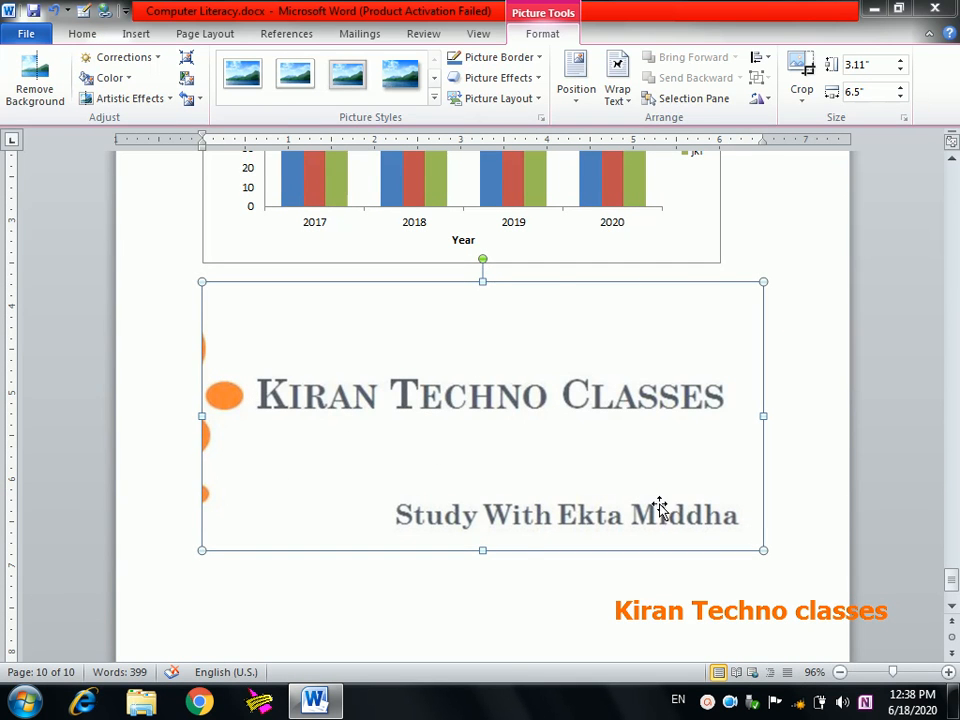
{"action": "left_click", "coordinate": [783, 546]}
{"action": "key", "text": "Return"}
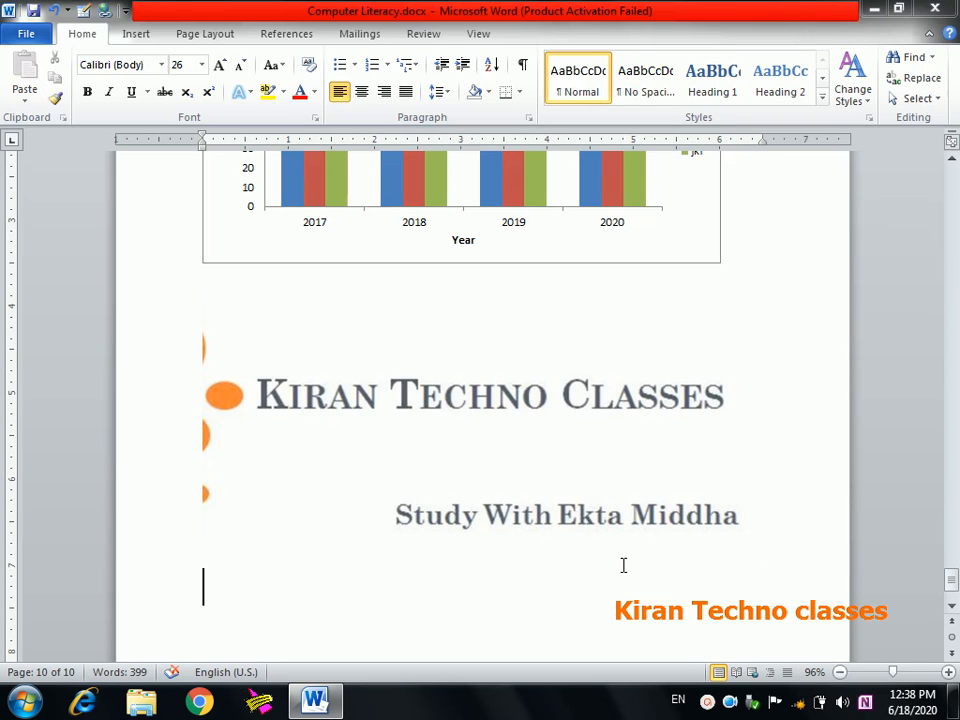
- Switch to Notepad by running "notepad" from the Windows Run dialog
{"action": "key", "text": "super+r"}
{"action": "type", "text": "notw"}
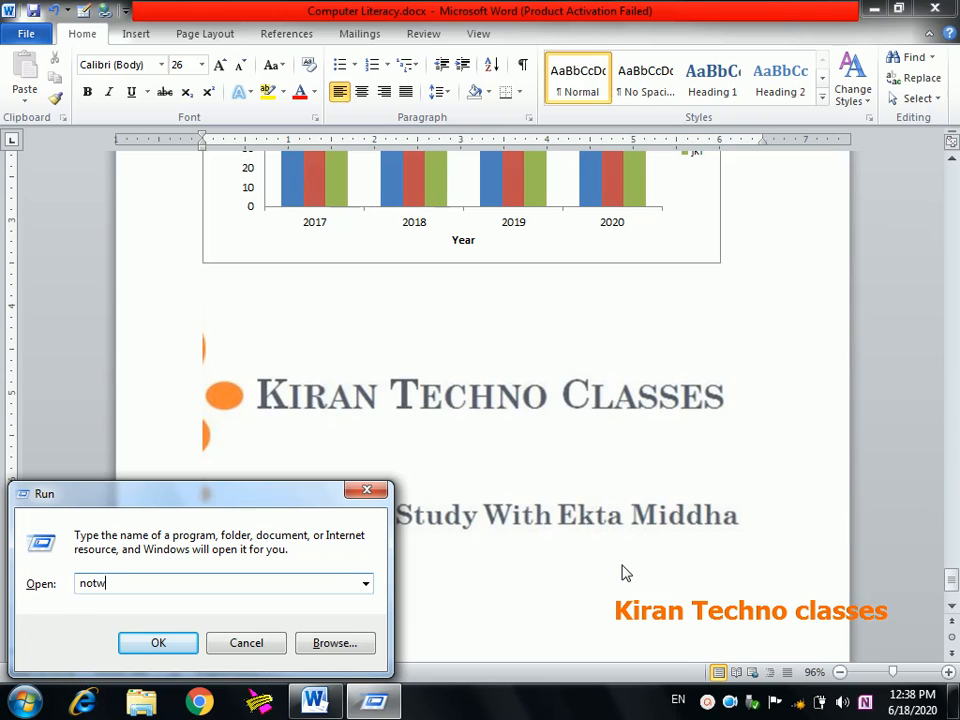
{"action": "key", "text": "BackSpace"}
{"action": "key", "text": "BackSpace"}
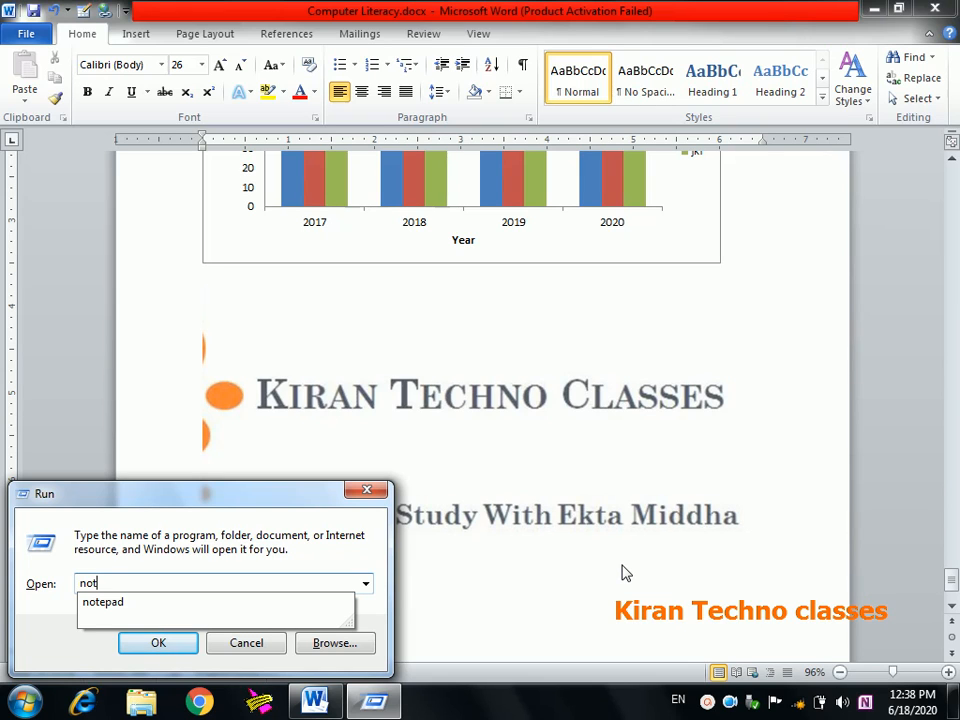
{"action": "type", "text": "tepad"}
{"action": "key", "text": "Return"}
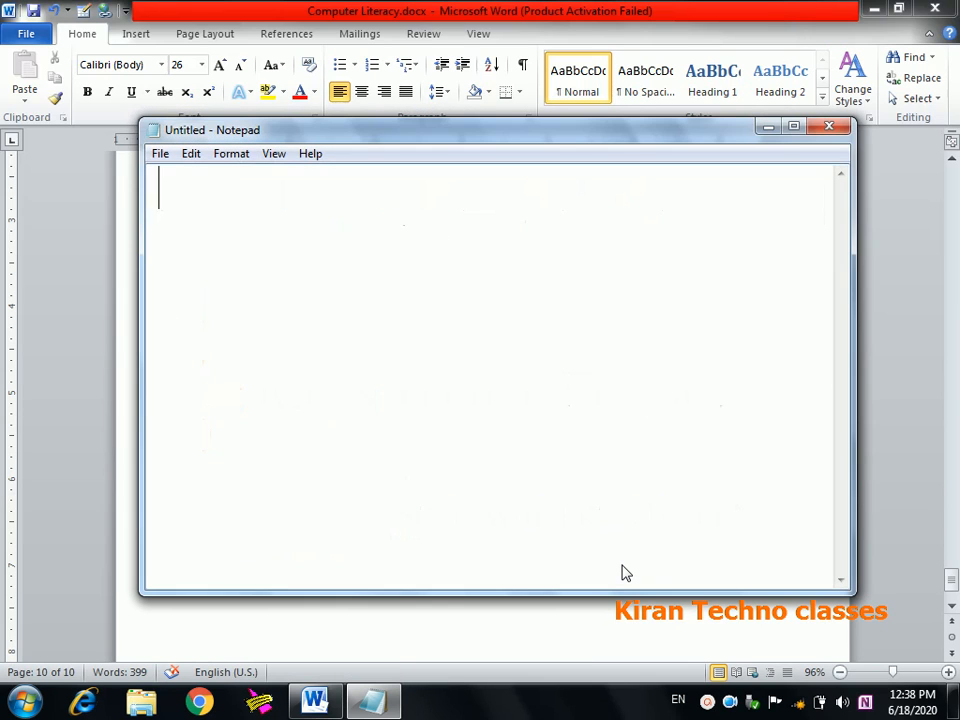
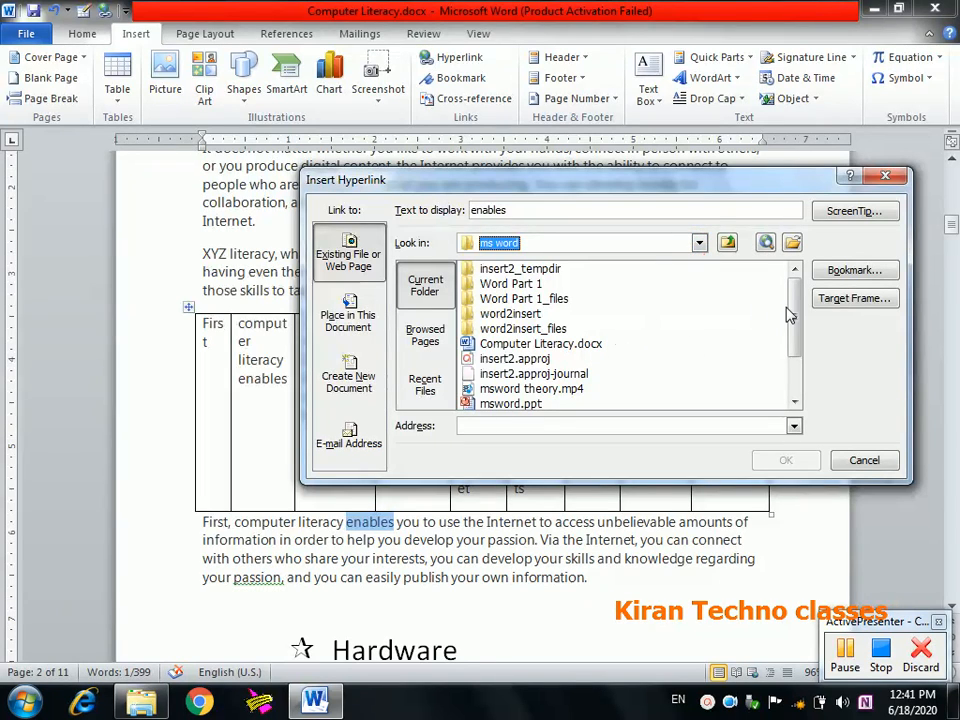
- Link the selected word "enables" to notepad.ppt in the channel folder, and follow the hyperlink to open the presentation
{"action": "left_click_drag", "start_coordinate": [797, 315], "coordinate": [797, 279]}
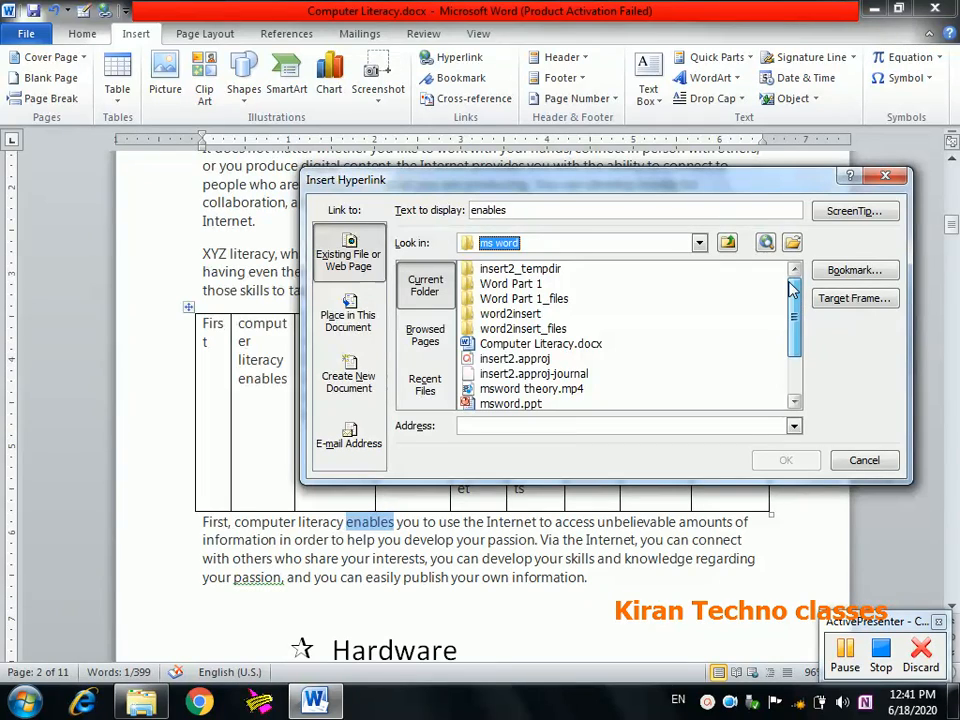
{"action": "left_click", "coordinate": [699, 242]}
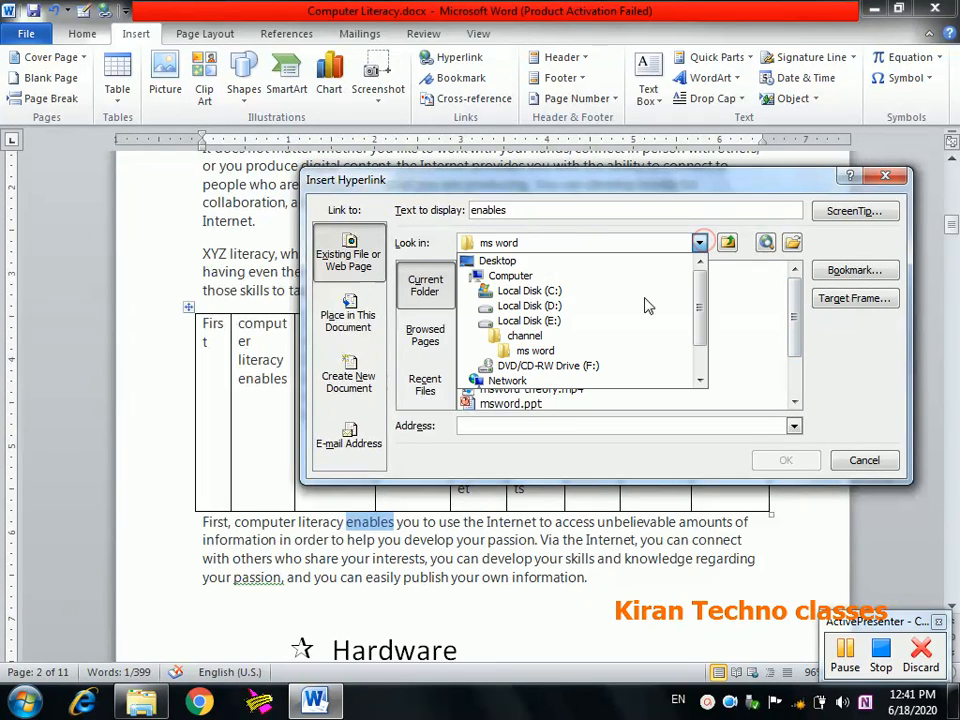
{"action": "left_click", "coordinate": [528, 334]}
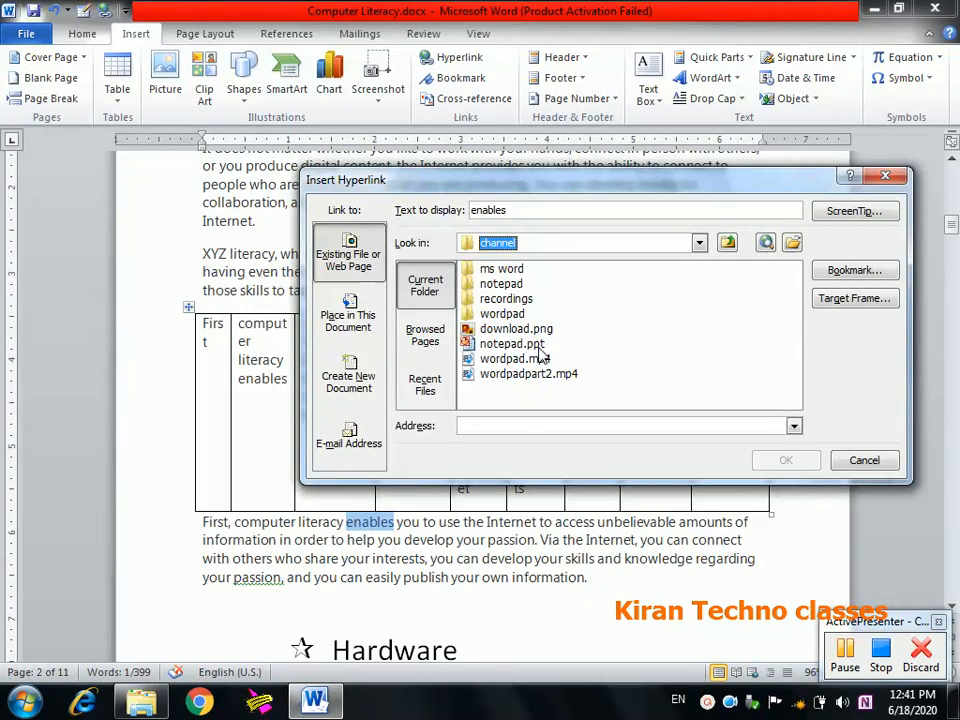
{"action": "left_click", "coordinate": [538, 348]}
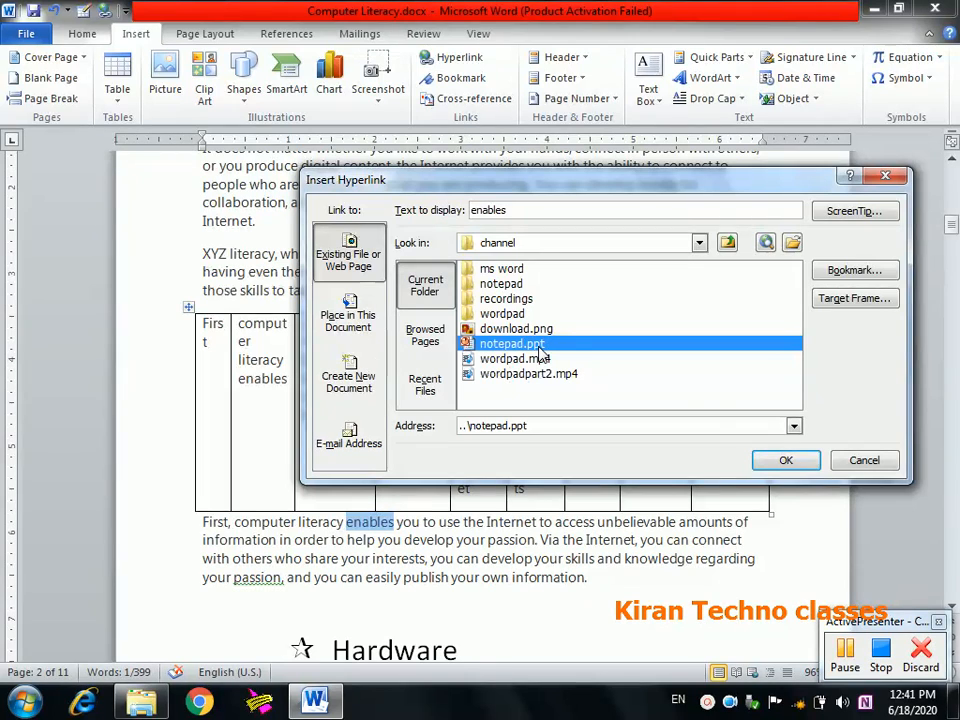
{"action": "left_click", "coordinate": [784, 460]}
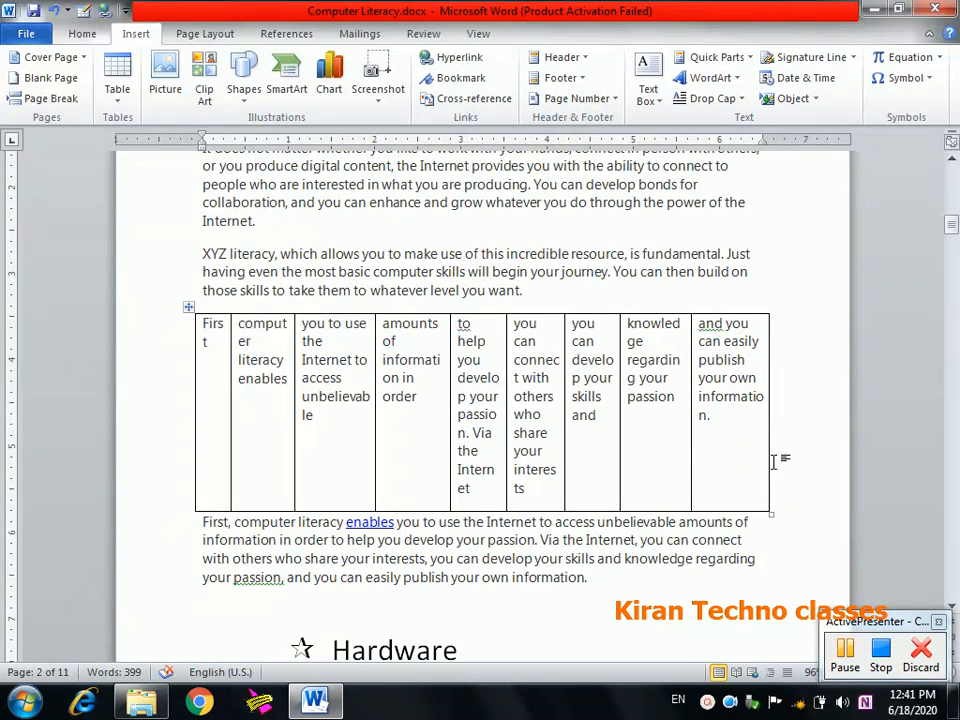
{"action": "left_click", "coordinate": [404, 540]}
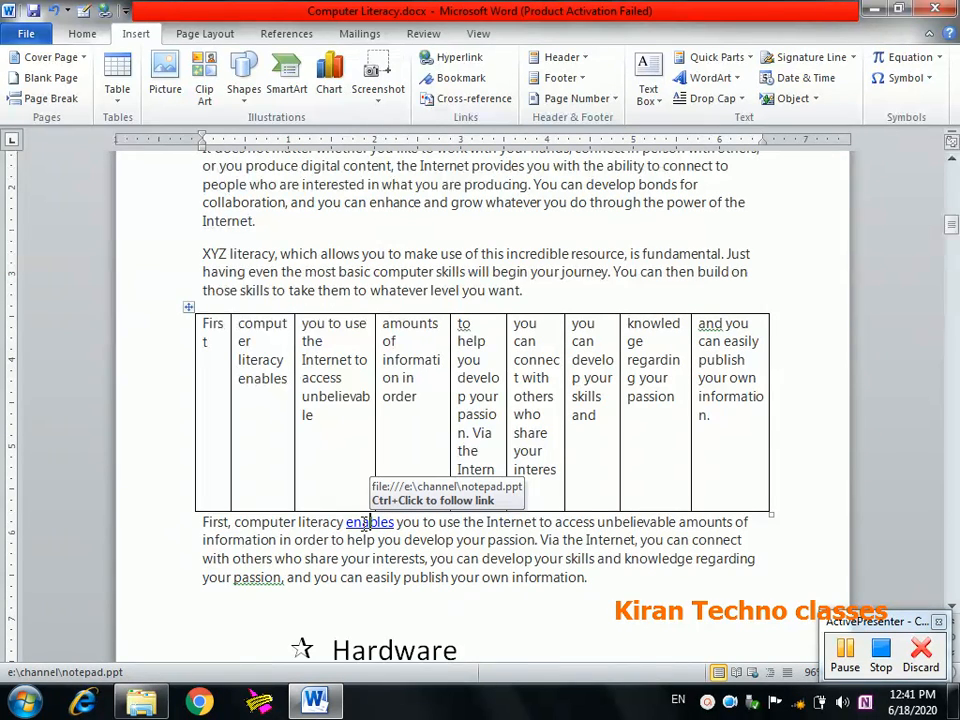
{"action": "left_click", "coordinate": [366, 524], "text": "ctrl"}
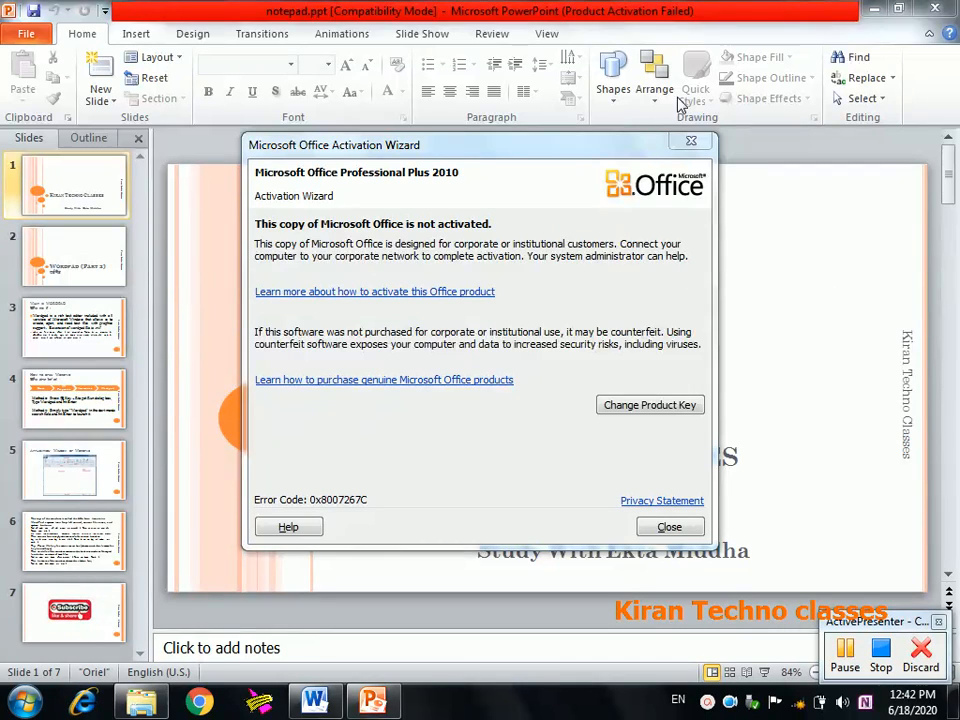
- Dismiss the Office activation wizard and close the notepad.ppt presentation to return to the Word document
{"action": "left_click", "coordinate": [689, 145]}
{"action": "left_click", "coordinate": [935, 8]}
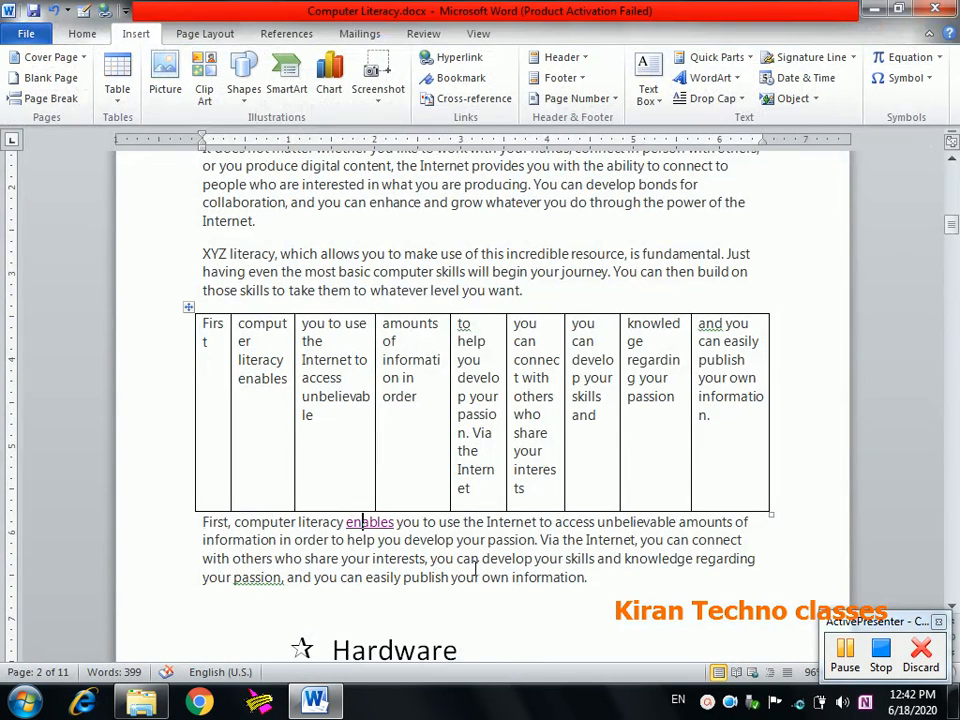
- Link the word "information." at the end of the paragraph below the table to the channel folder on Local Disk (E:)
{"action": "left_click_drag", "start_coordinate": [521, 577], "coordinate": [545, 584]}
{"action": "left_click", "coordinate": [570, 575]}
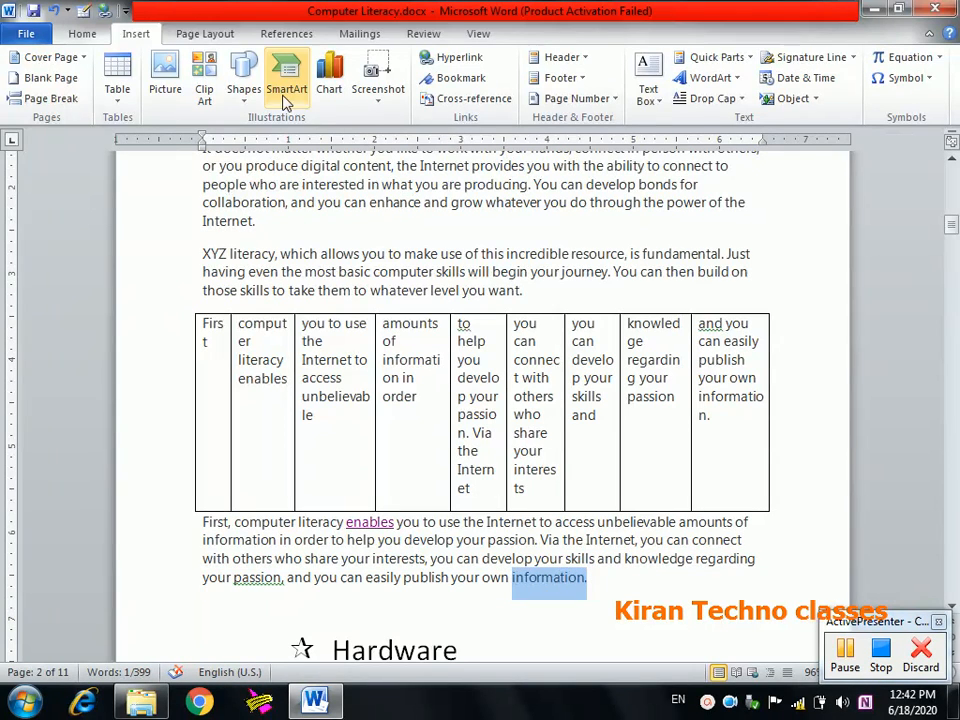
{"action": "left_click", "coordinate": [466, 60]}
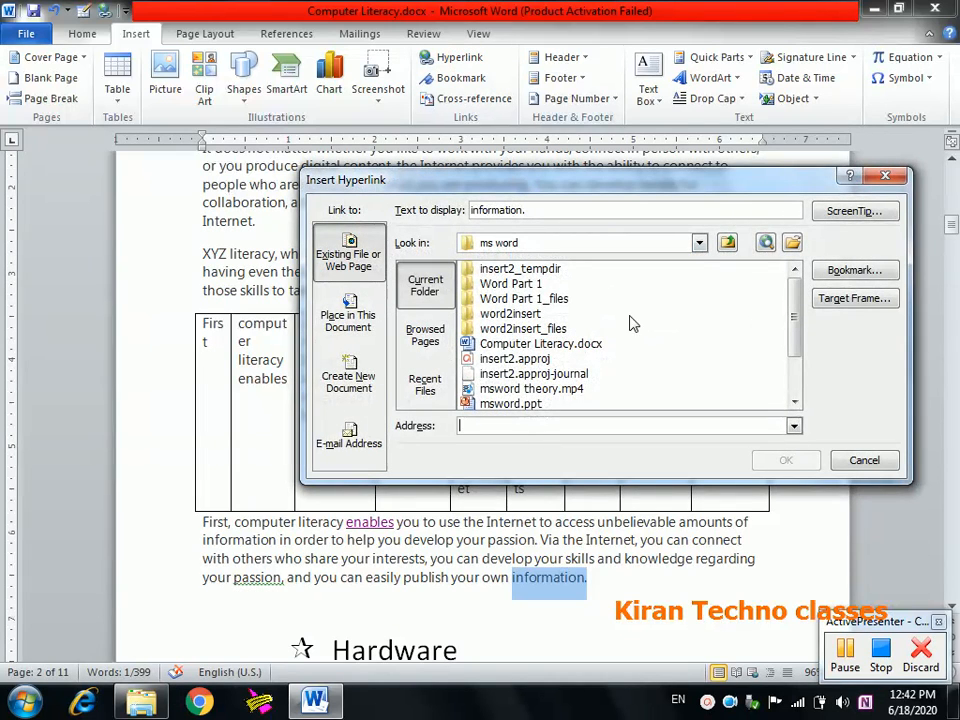
{"action": "left_click", "coordinate": [699, 242]}
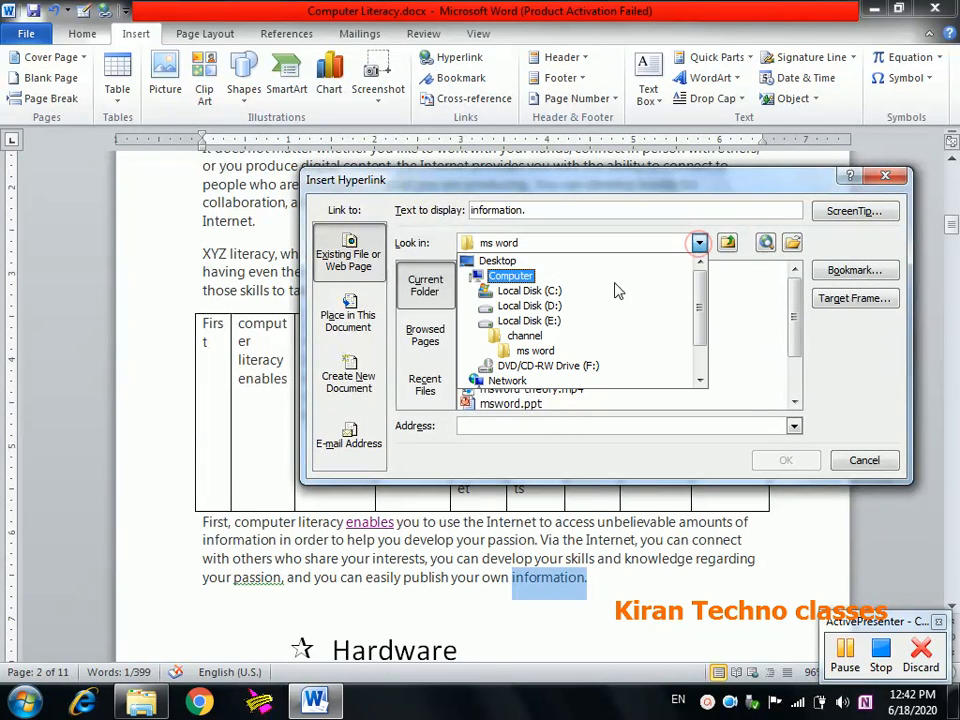
{"action": "left_click", "coordinate": [529, 320]}
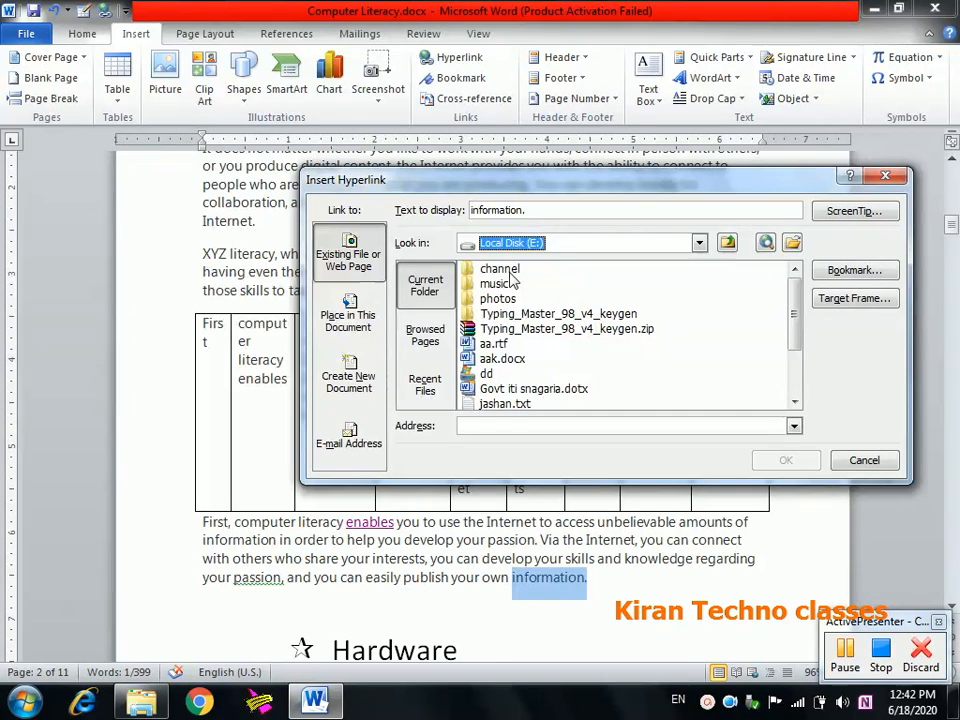
{"action": "left_click", "coordinate": [505, 270]}
{"action": "left_click", "coordinate": [786, 460]}
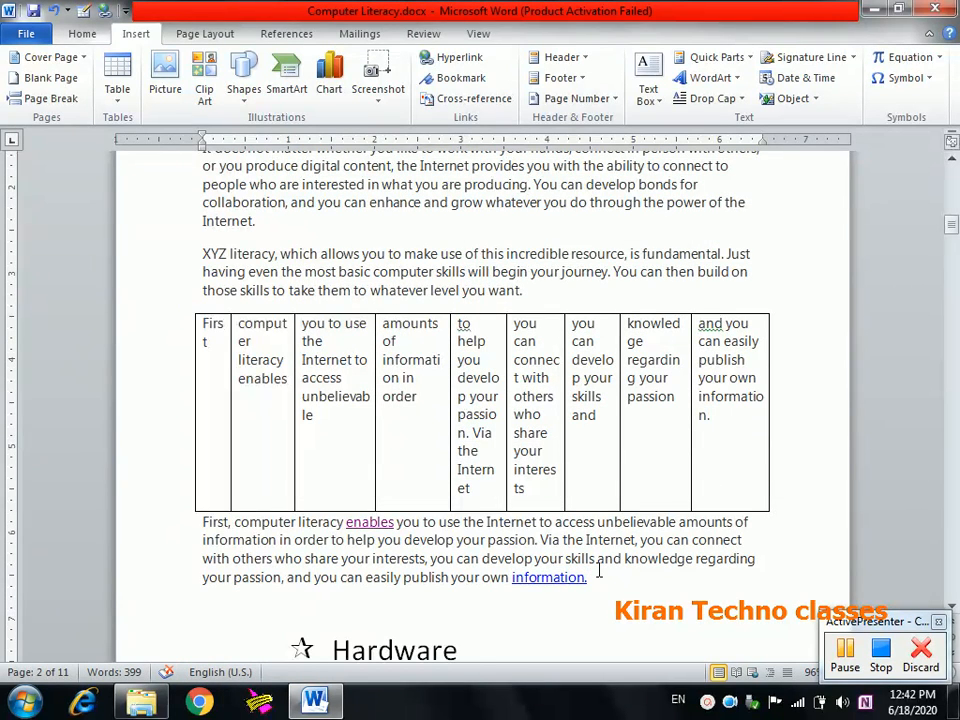
- Follow the "information." hyperlink, close the folder window it opens, and view the link's settings without changing them
{"action": "left_click", "coordinate": [553, 576], "text": "ctrl"}
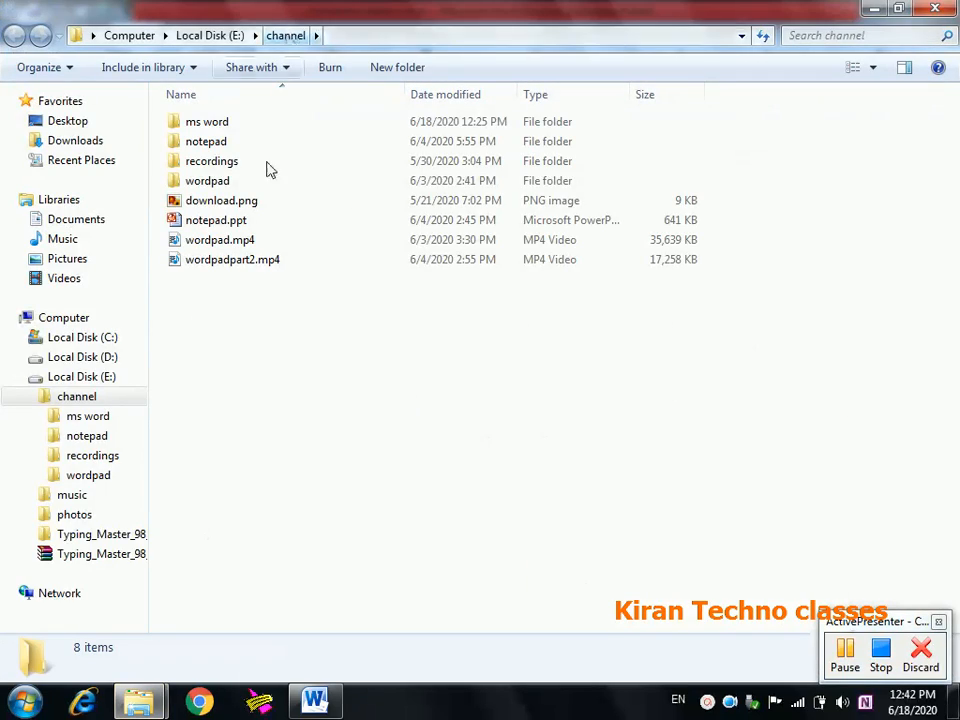
{"action": "left_click", "coordinate": [942, 7]}
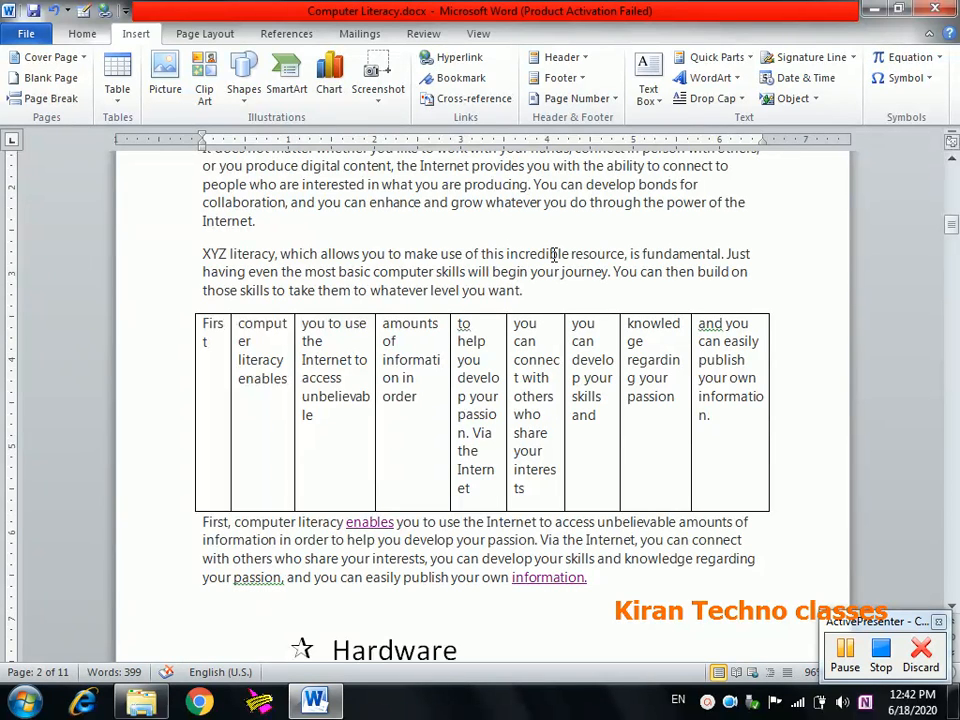
{"action": "key", "text": "ctrl+k"}
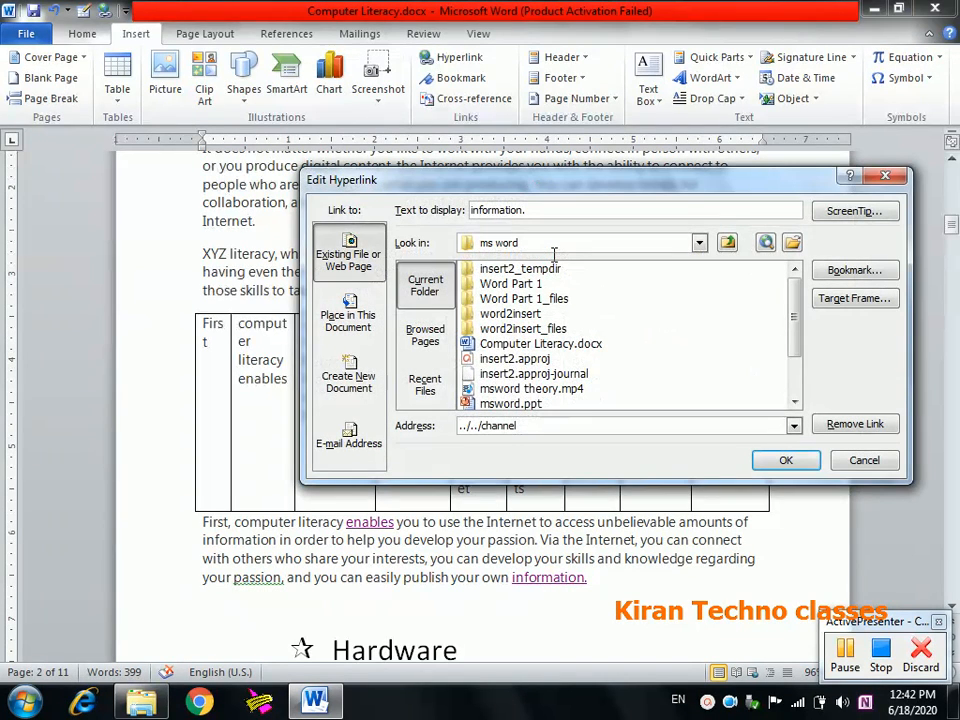
{"action": "left_click", "coordinate": [851, 465]}
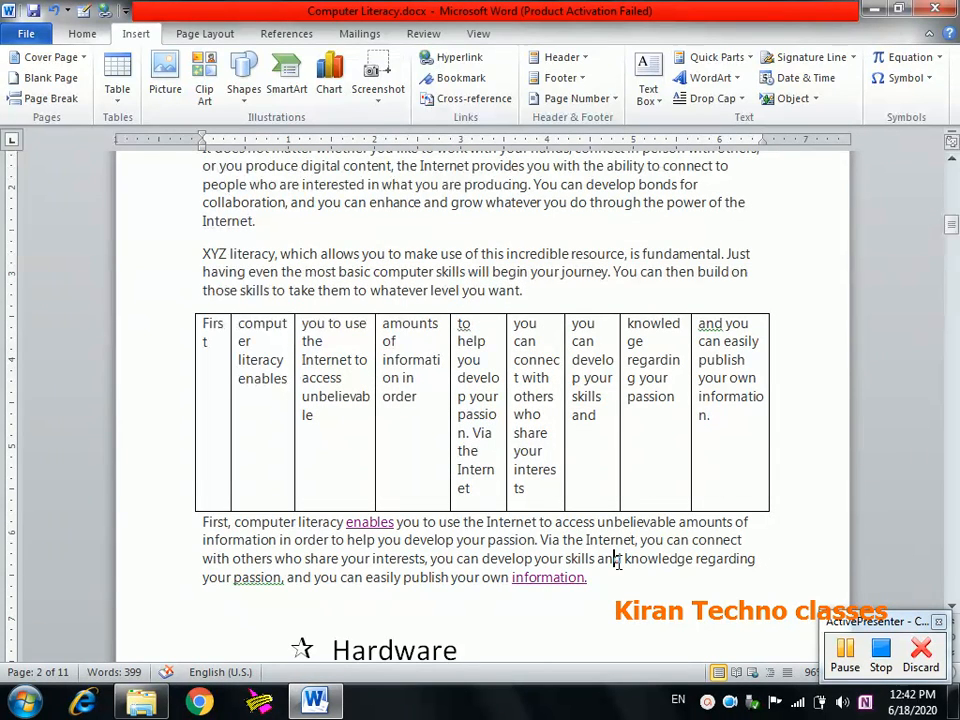
- Remove the hyperlink from the word "information." in the paragraph below the table
{"action": "left_click", "coordinate": [668, 543]}
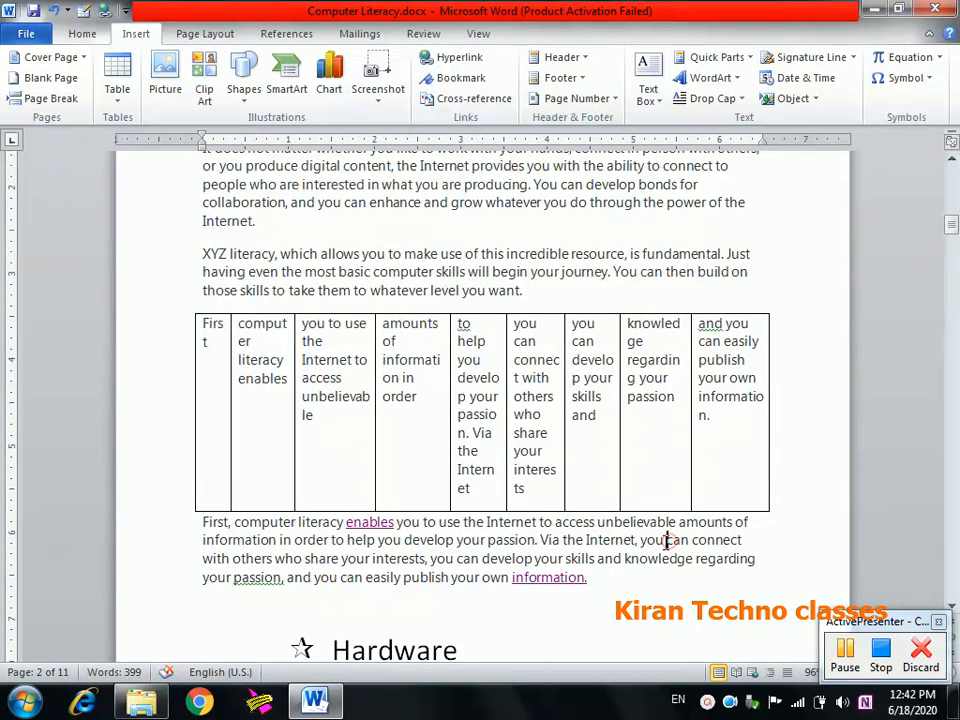
{"action": "right_click", "coordinate": [555, 577]}
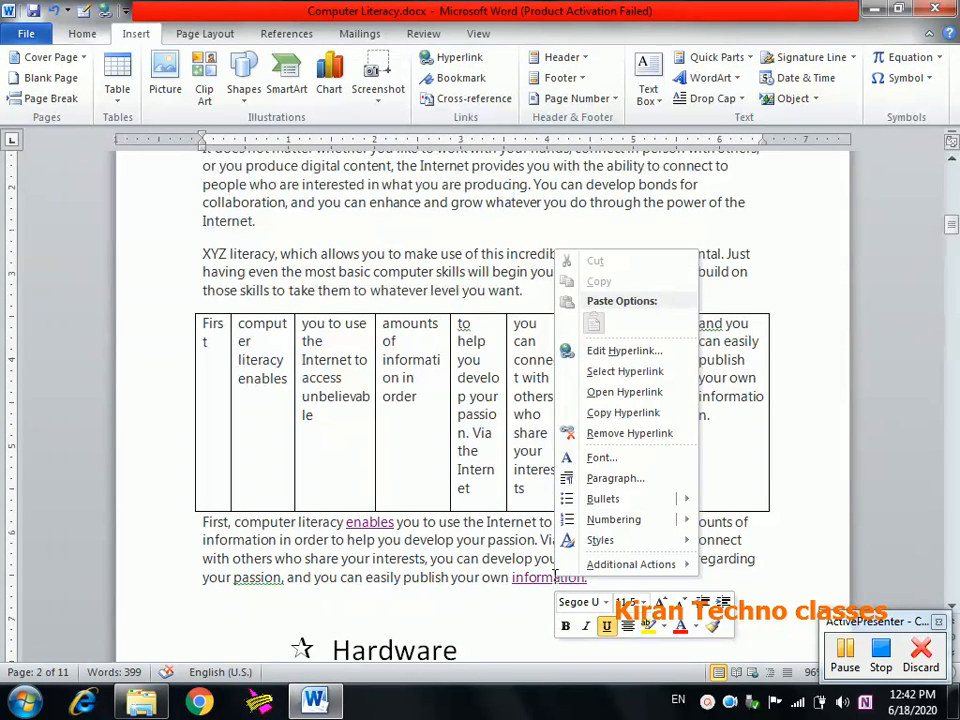
{"action": "left_click", "coordinate": [620, 438]}
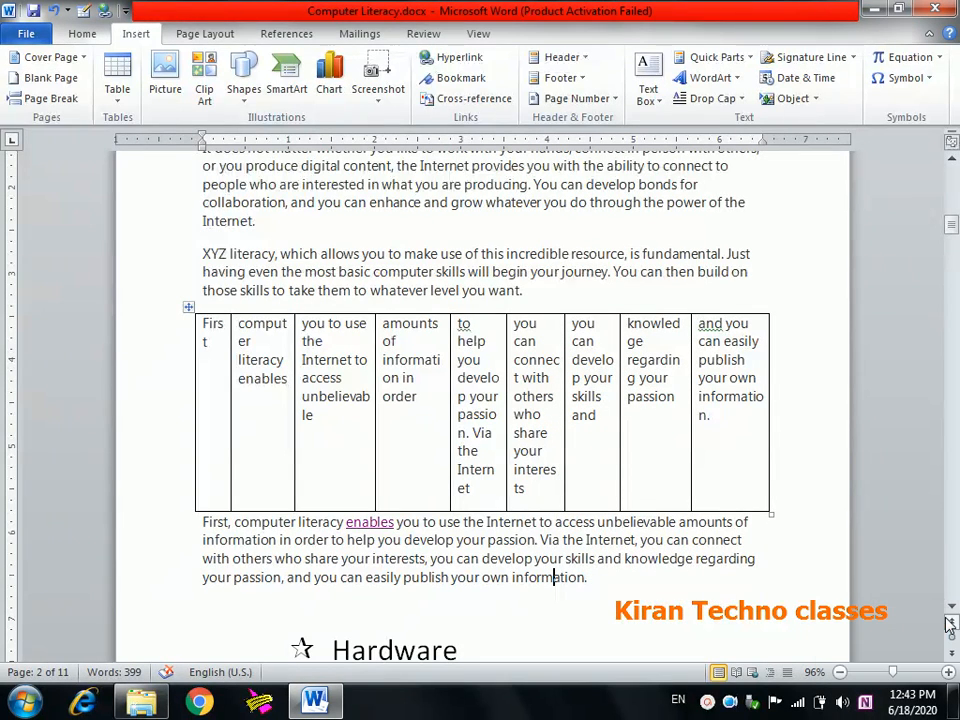
- Remove the hyperlink from the word "Computer" in the green text under Heading1 on the first page
{"action": "left_click_drag", "start_coordinate": [952, 226], "coordinate": [953, 168]}
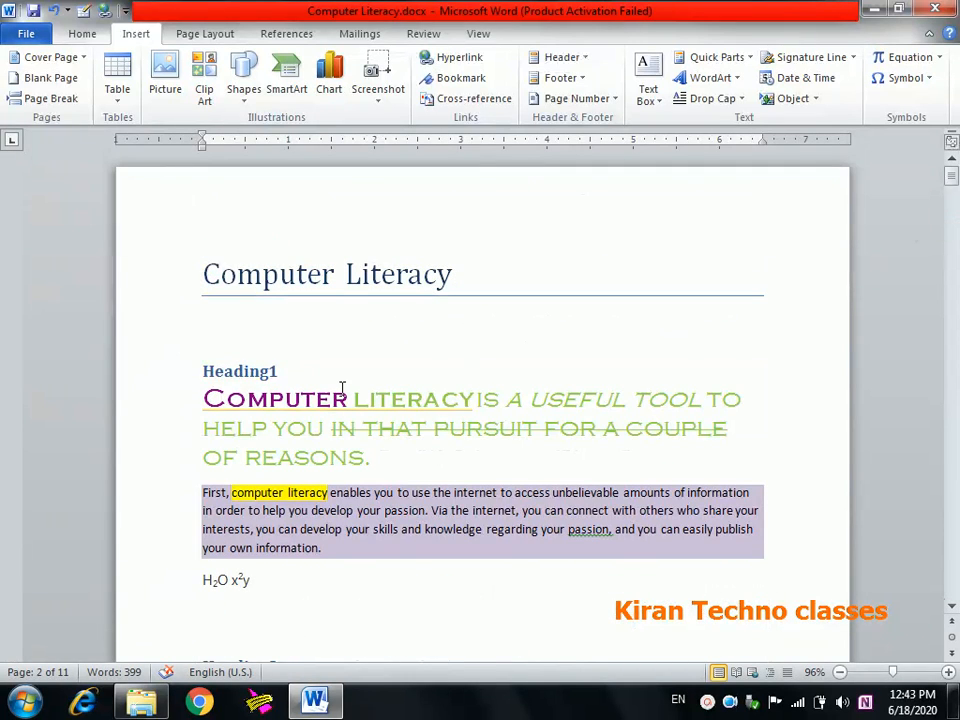
{"action": "right_click", "coordinate": [307, 401]}
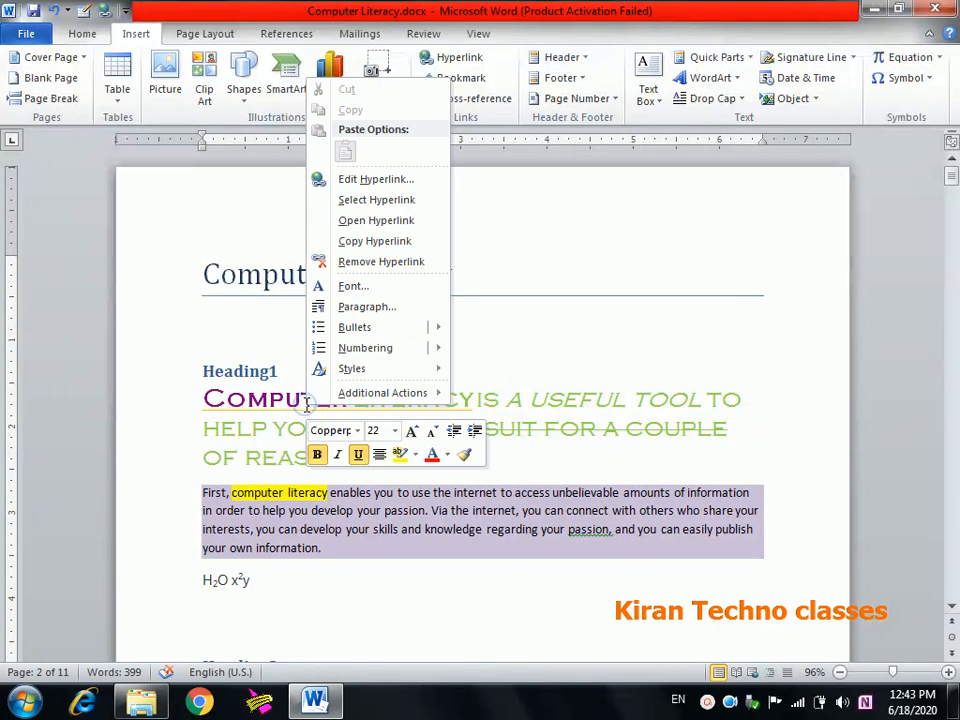
{"action": "left_click", "coordinate": [352, 266]}
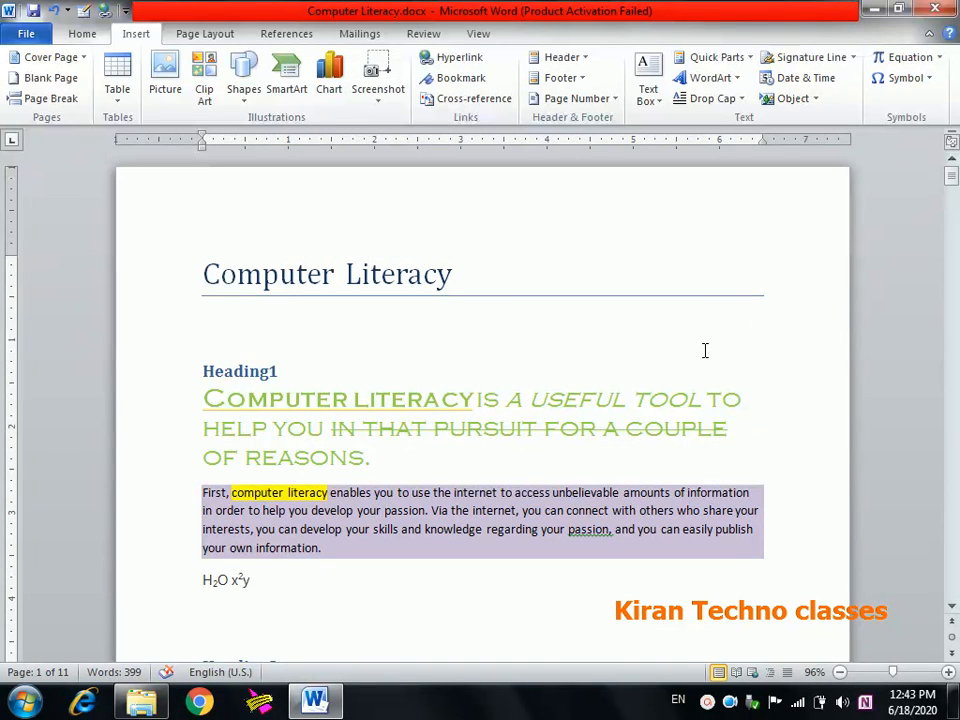
- Remove the notepad.ppt hyperlink from the word "enables" in the paragraph below the table on page 2
{"action": "left_click_drag", "start_coordinate": [952, 178], "coordinate": [955, 244]}
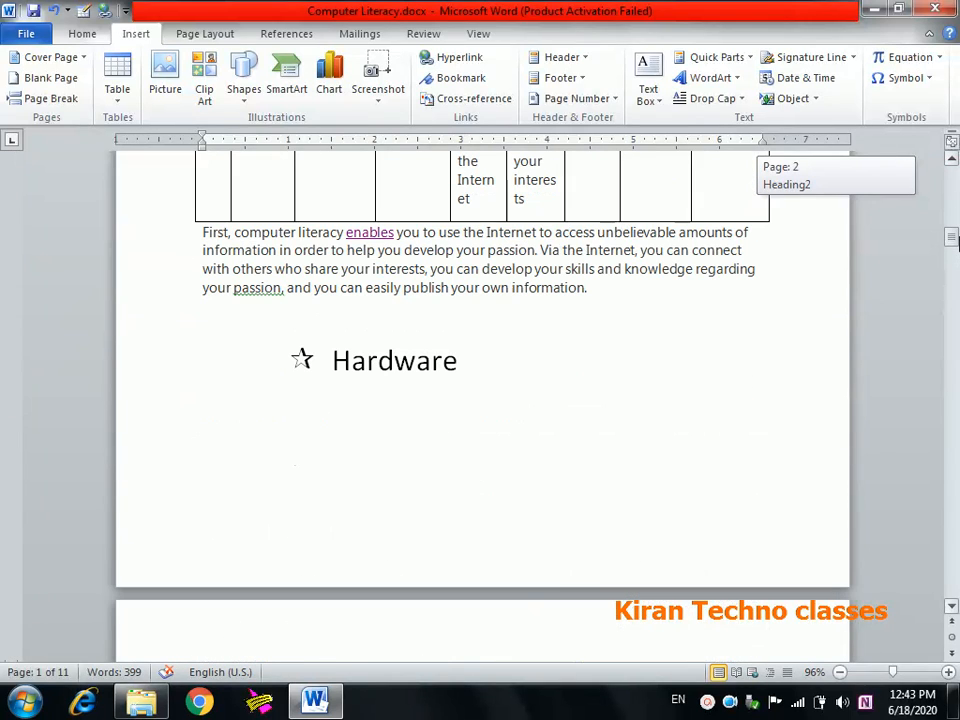
{"action": "left_click", "coordinate": [362, 232]}
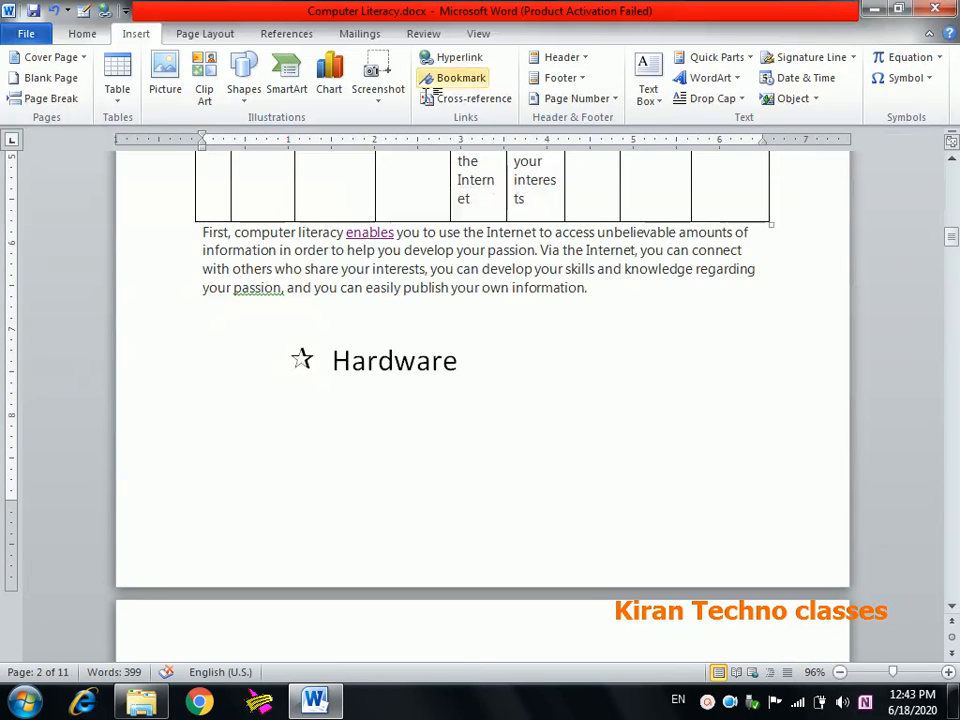
{"action": "left_click", "coordinate": [456, 58]}
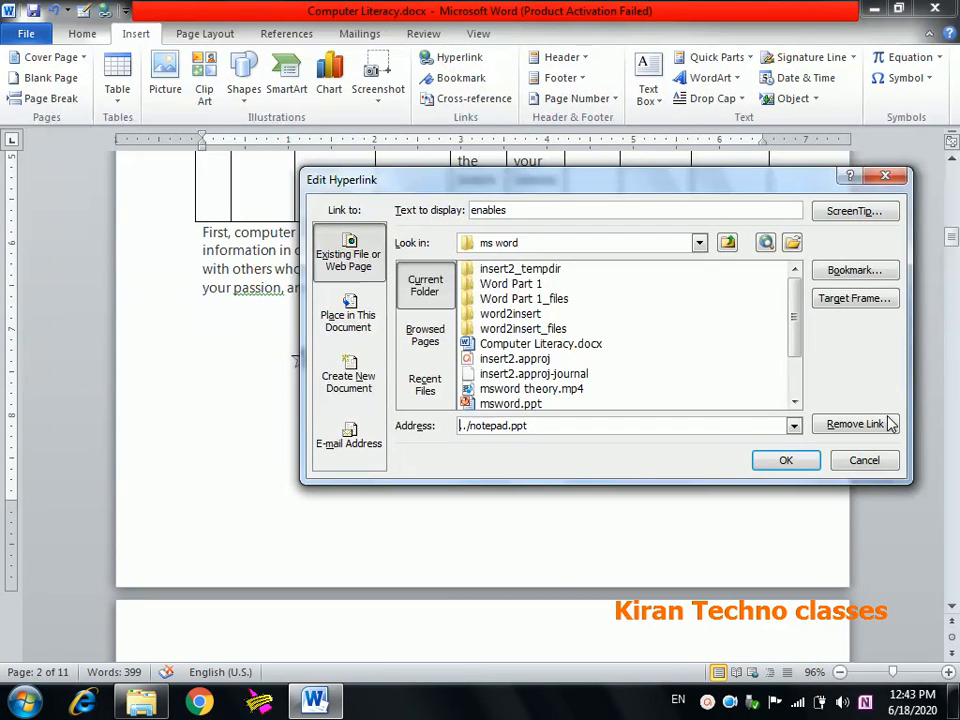
{"action": "left_click", "coordinate": [848, 426]}
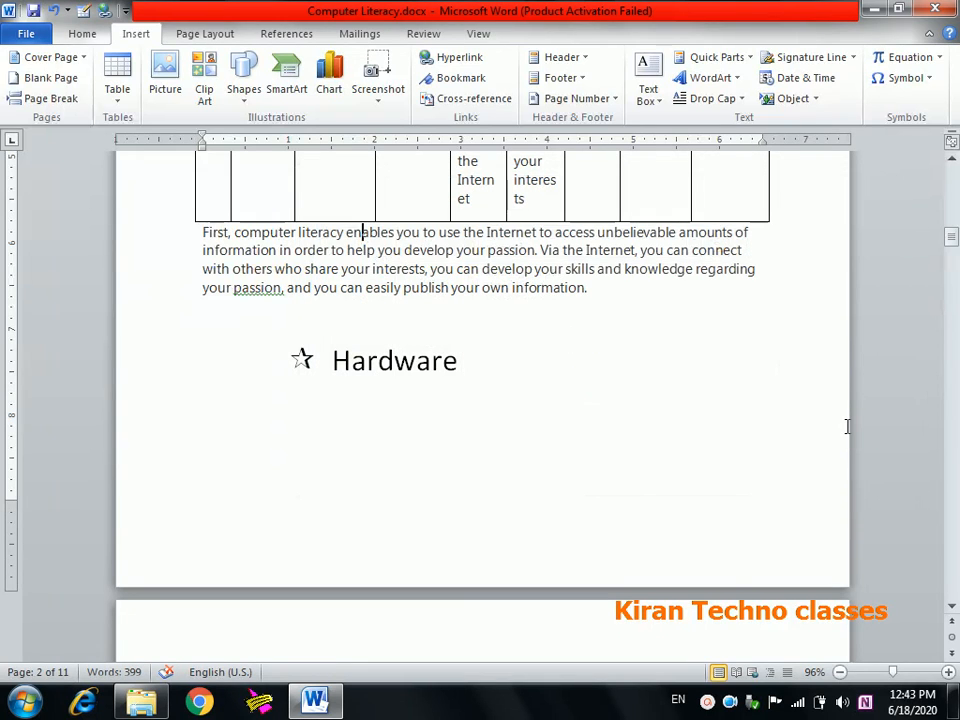
- Enter the word "google" on the empty line at the end of the document's last page
{"action": "left_click_drag", "start_coordinate": [953, 243], "coordinate": [955, 590]}
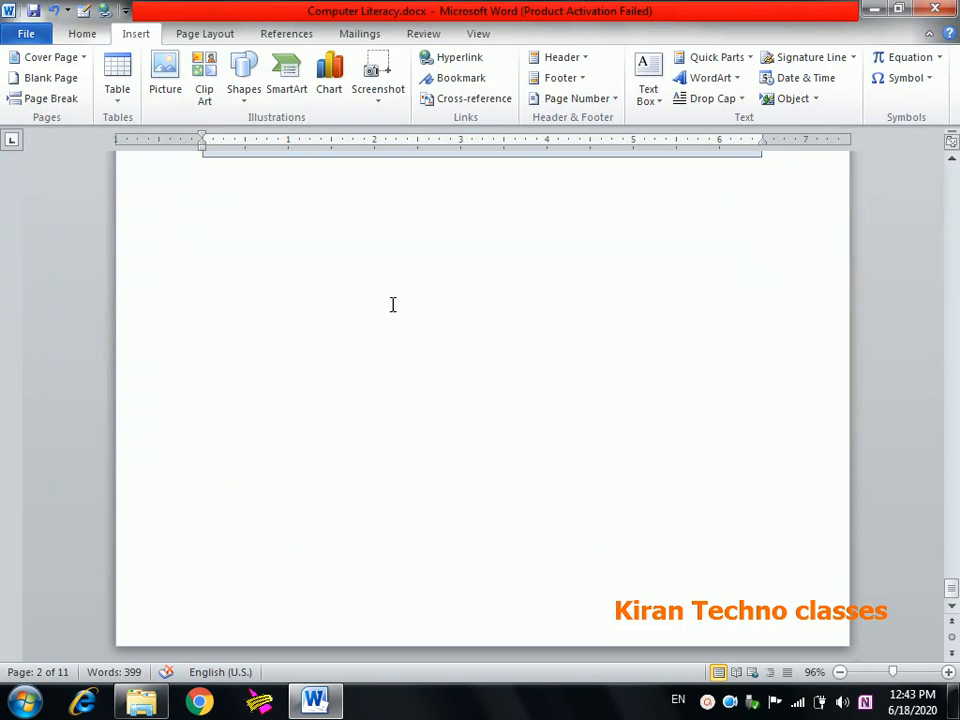
{"action": "left_click", "coordinate": [364, 289]}
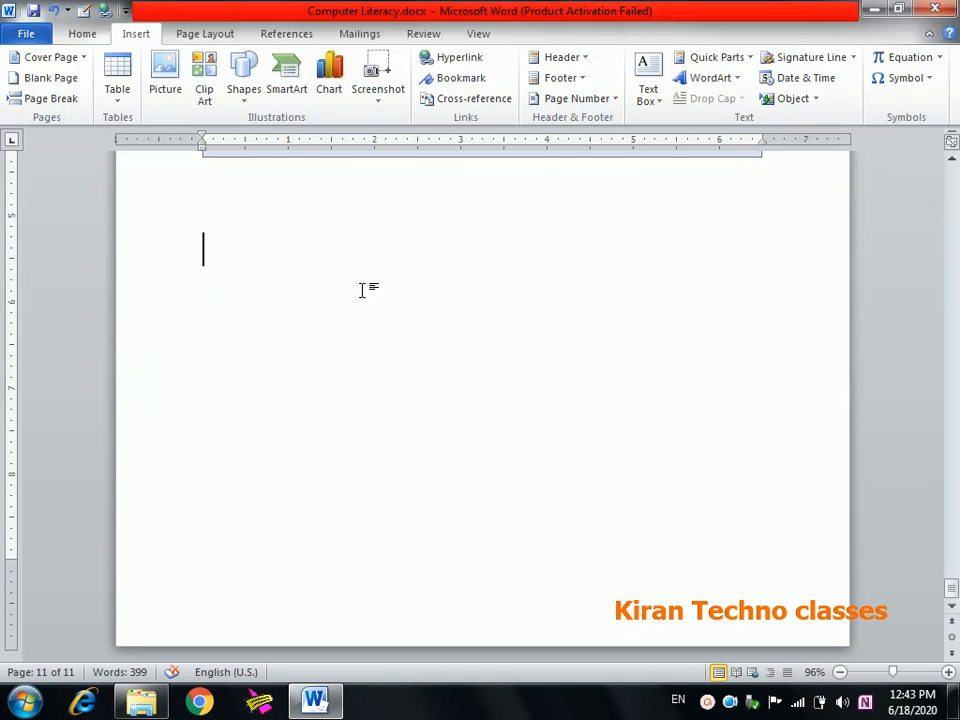
{"action": "type", "text": "www\\"}
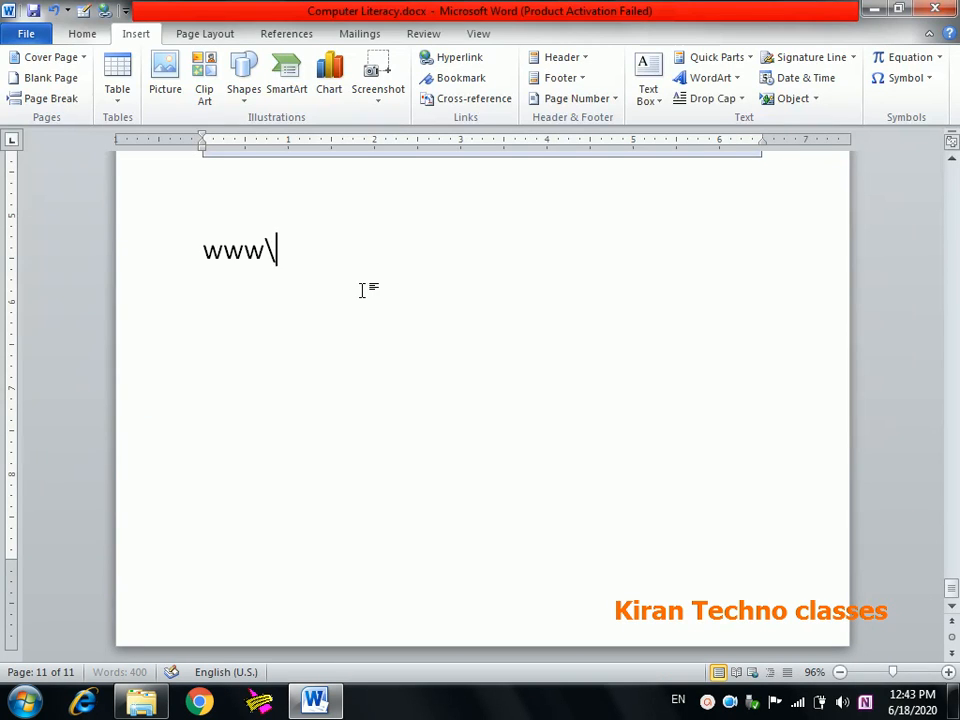
{"action": "key", "text": "BackSpace"}
{"action": "key", "text": "BackSpace"}
{"action": "key", "text": "BackSpace"}
{"action": "key", "text": "BackSpace"}
{"action": "type", "text": "g"}
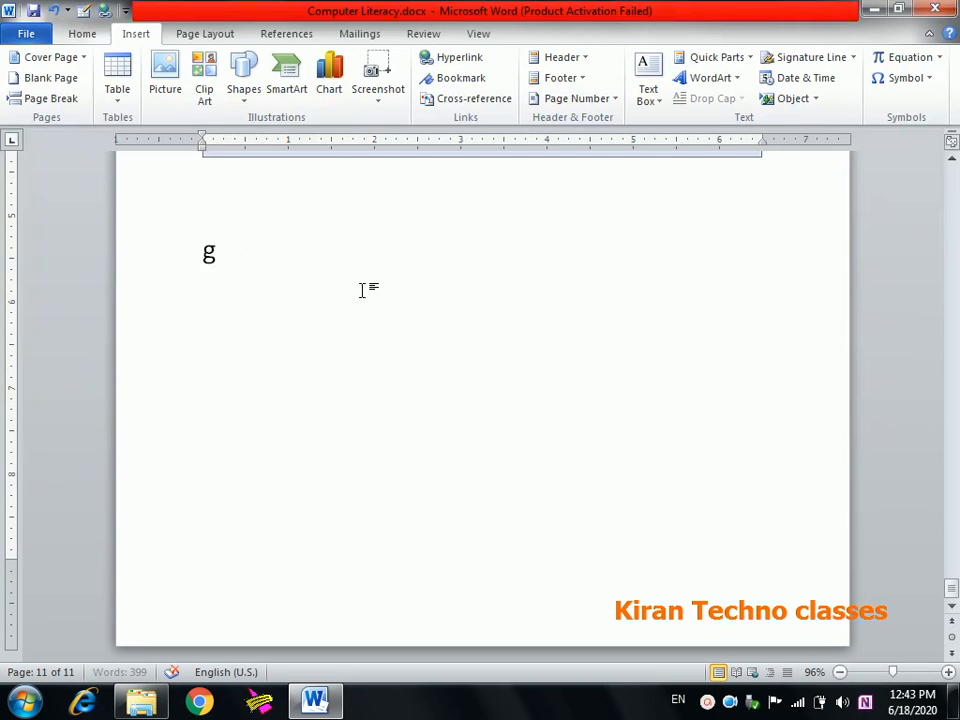
{"action": "type", "text": "oogle"}
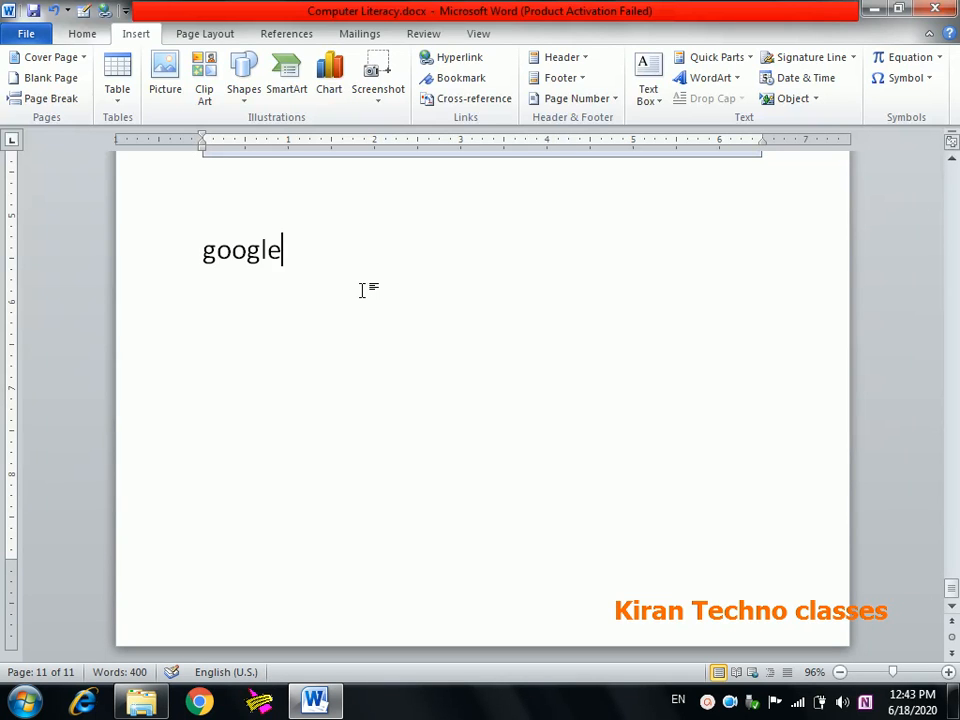
{"action": "left_click_drag", "start_coordinate": [291, 246], "coordinate": [201, 243]}
{"action": "key", "text": "ctrl+k"}
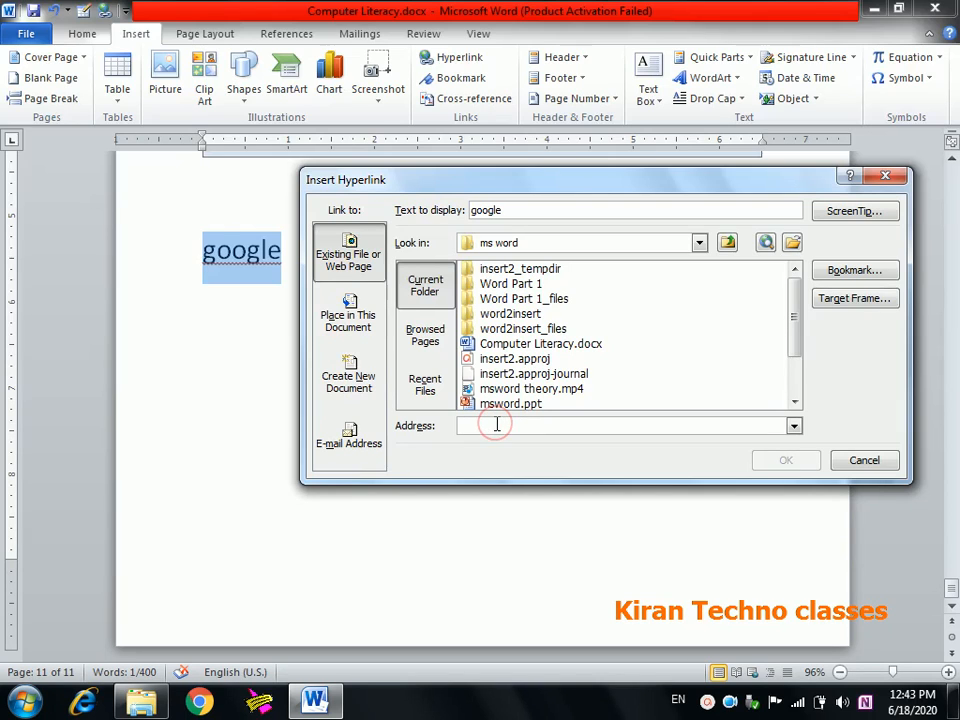
{"action": "type", "text": "www."}
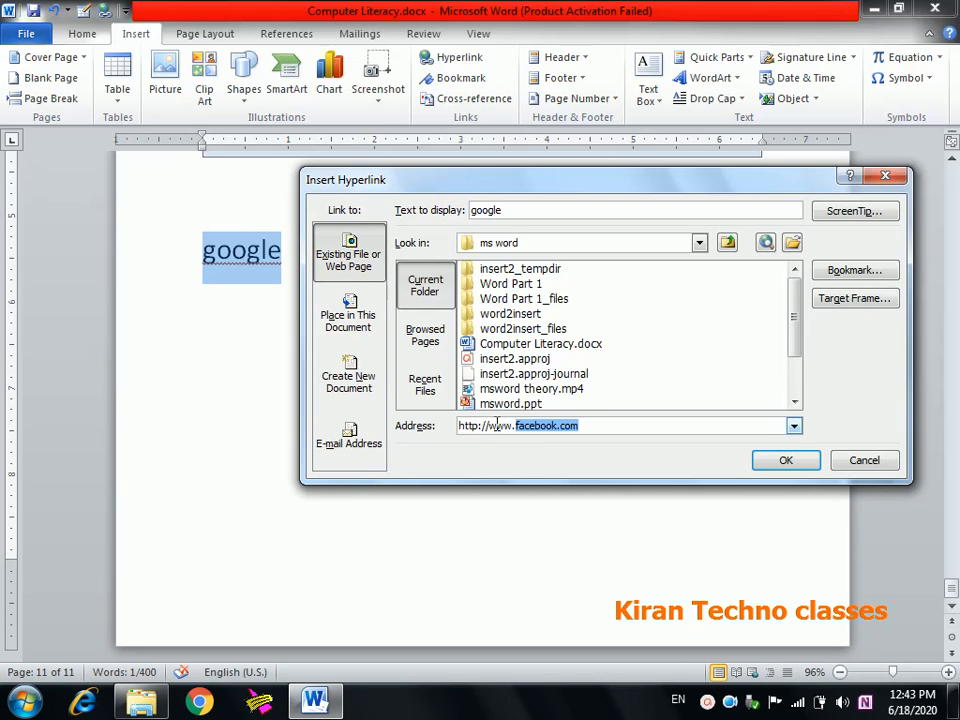
{"action": "type", "text": "g"}
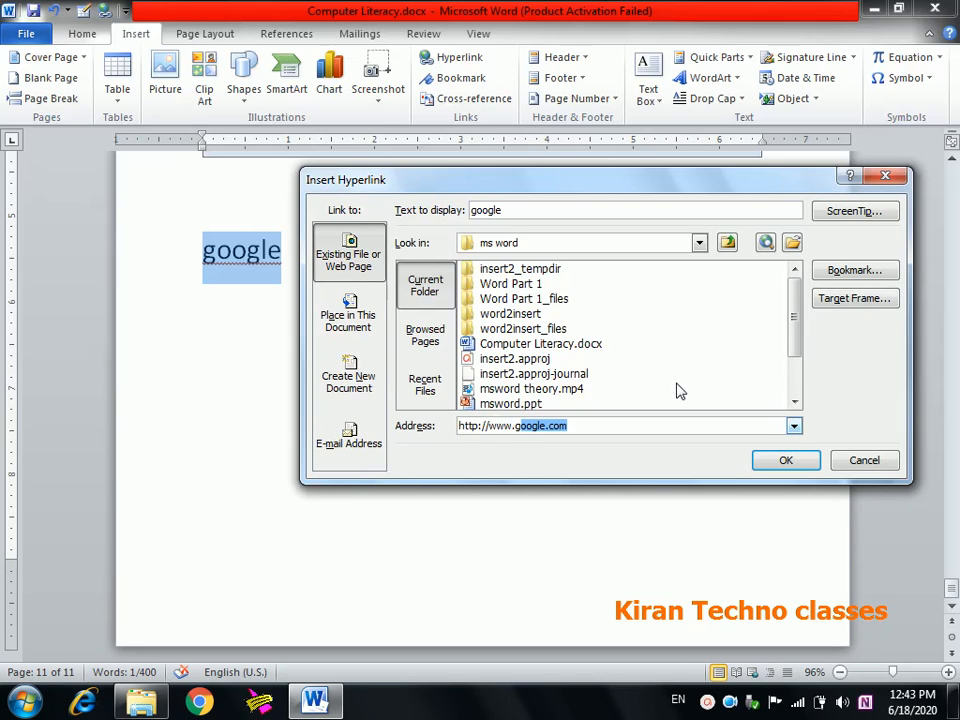
{"action": "left_click", "coordinate": [607, 427]}
{"action": "left_click", "coordinate": [778, 461]}
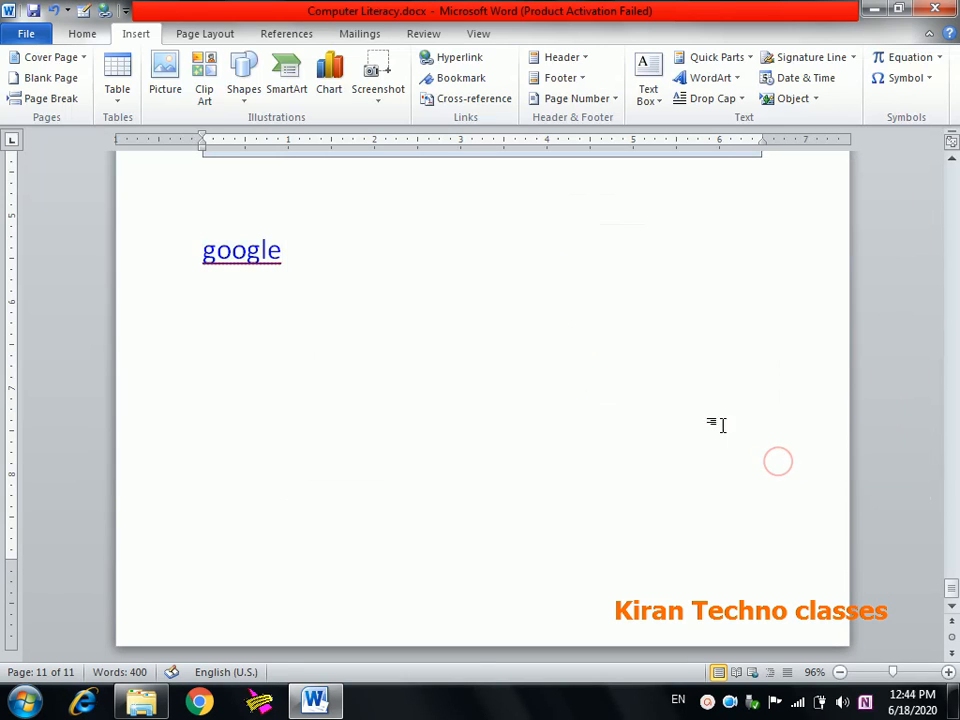
- Try to follow the "google" hyperlink to its website
{"action": "left_click", "coordinate": [221, 259], "text": "ctrl"}
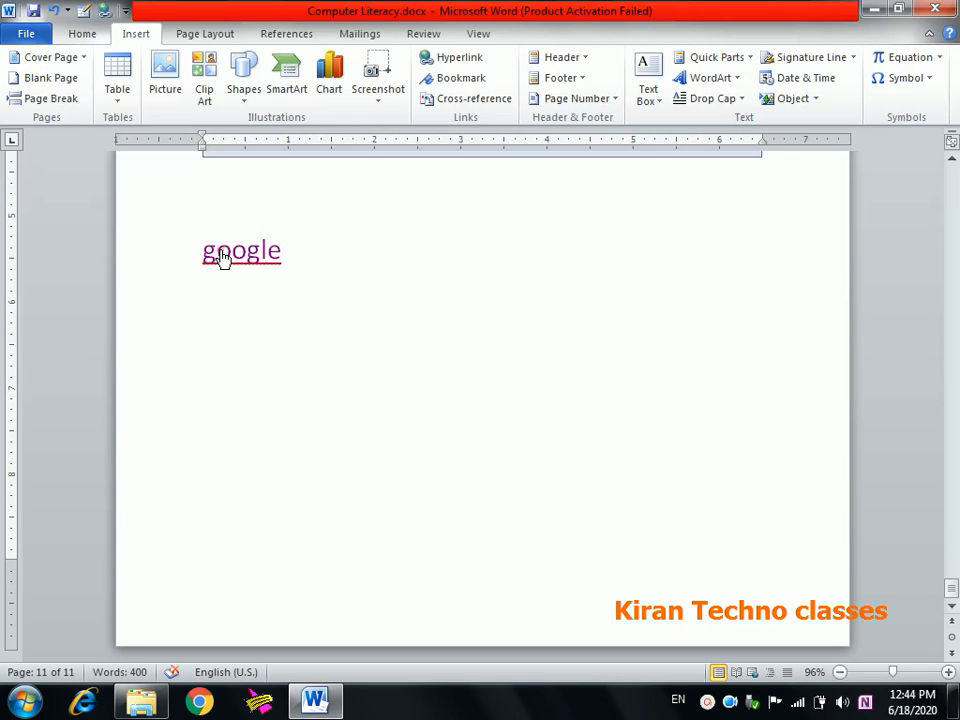
{"action": "left_click", "coordinate": [219, 252]}
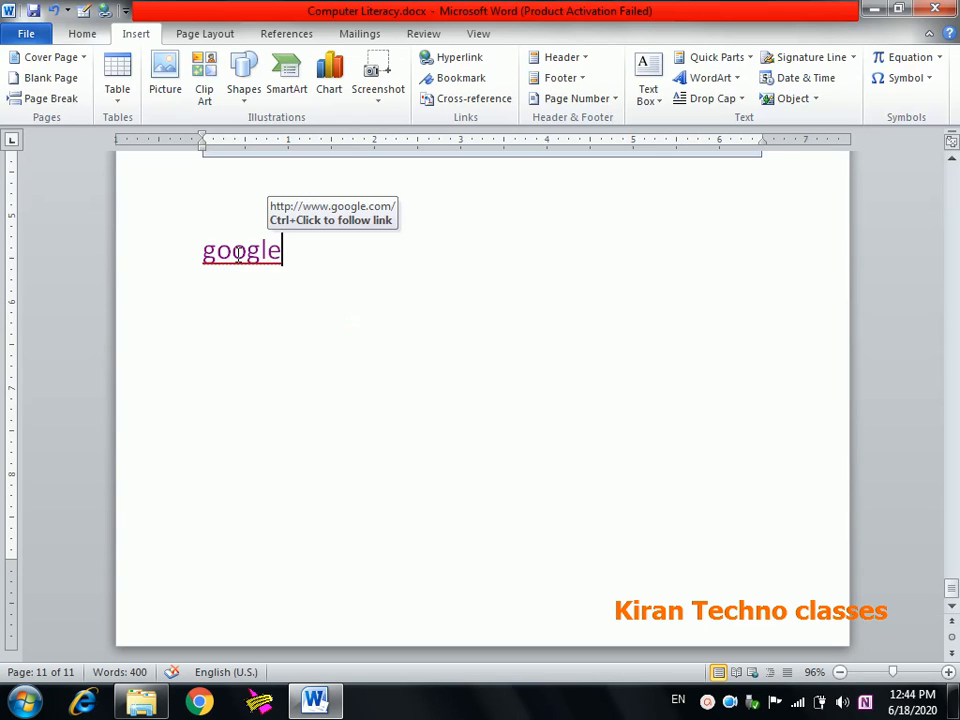
{"action": "left_click", "coordinate": [233, 252]}
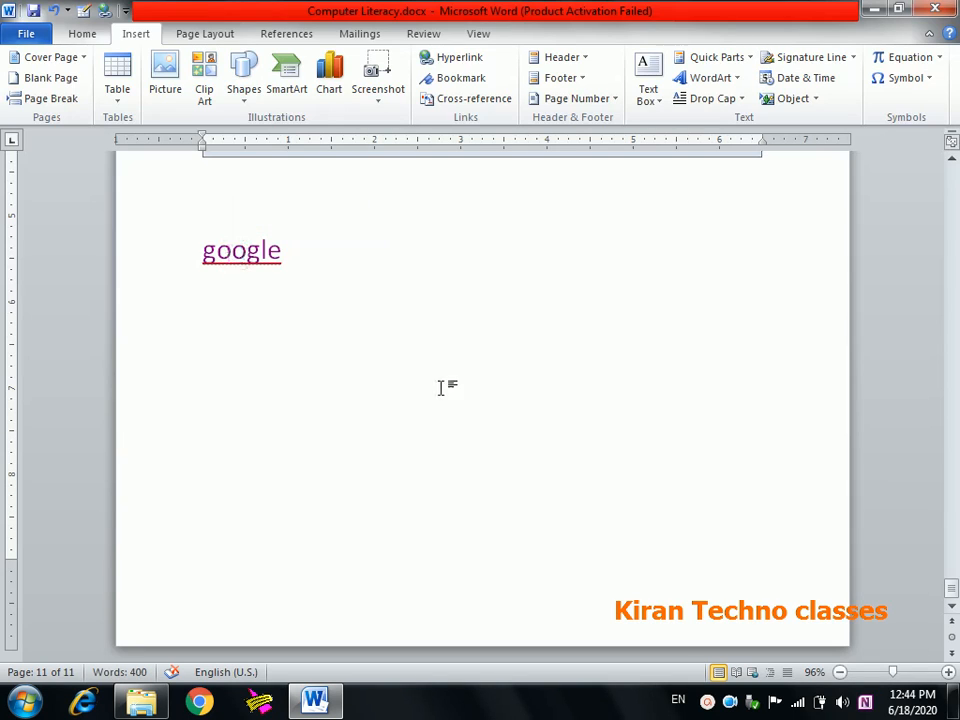